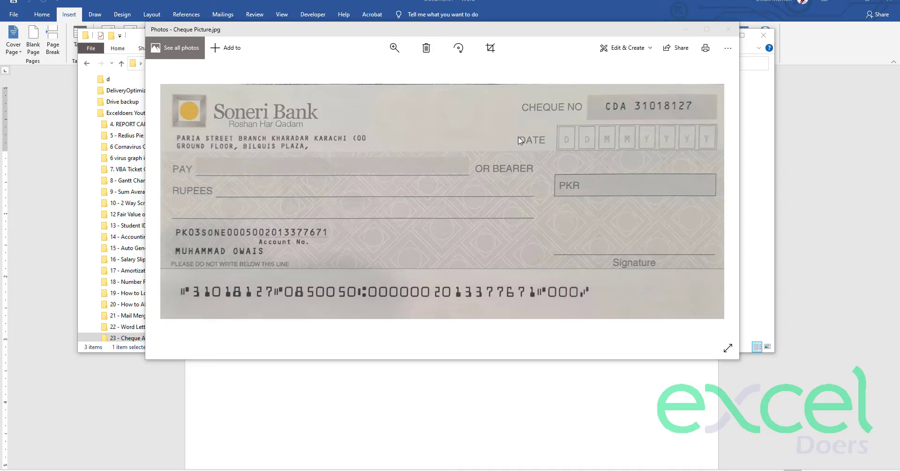
# - Drag the Photos viewer aside to reveal the folder's files, then close the cheque picture
pyautogui.moveTo(476, 33)
pyautogui.mouseDown()
pyautogui.moveTo(488, 51)
pyautogui.moveTo(483, 42)
pyautogui.mouseUp()
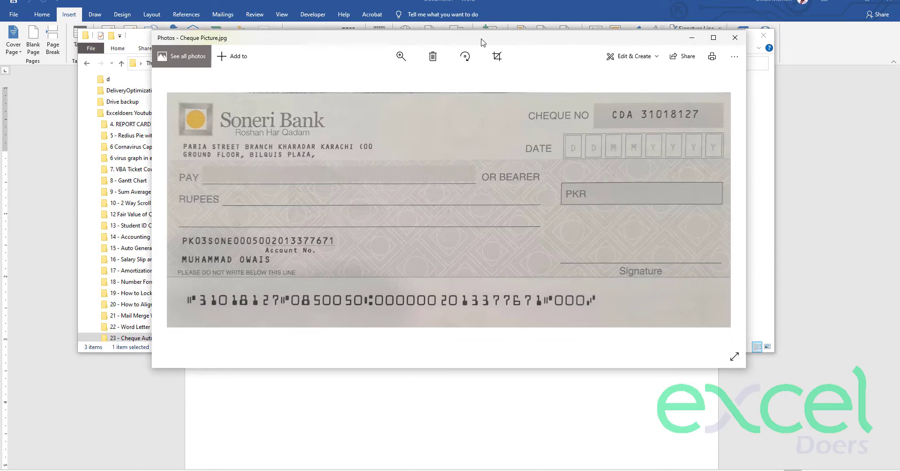
pyautogui.moveTo(482, 39); pyautogui.dragTo(477, 47)
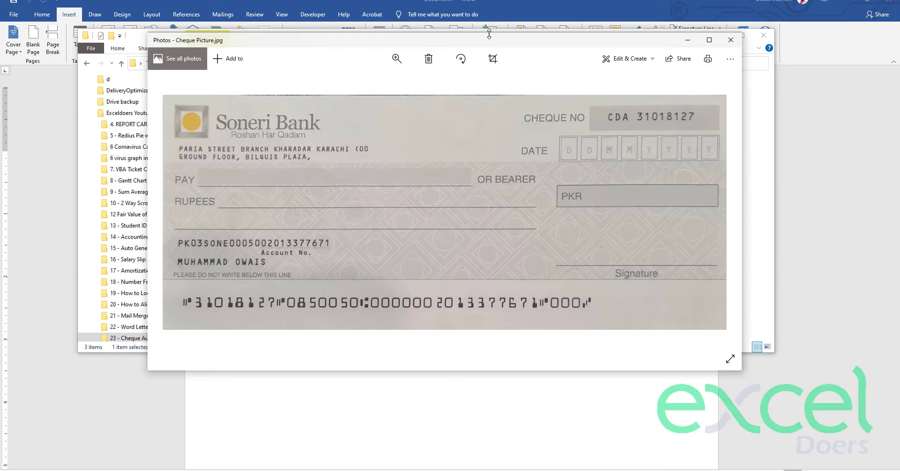
pyautogui.moveTo(489, 44); pyautogui.dragTo(449, 136)
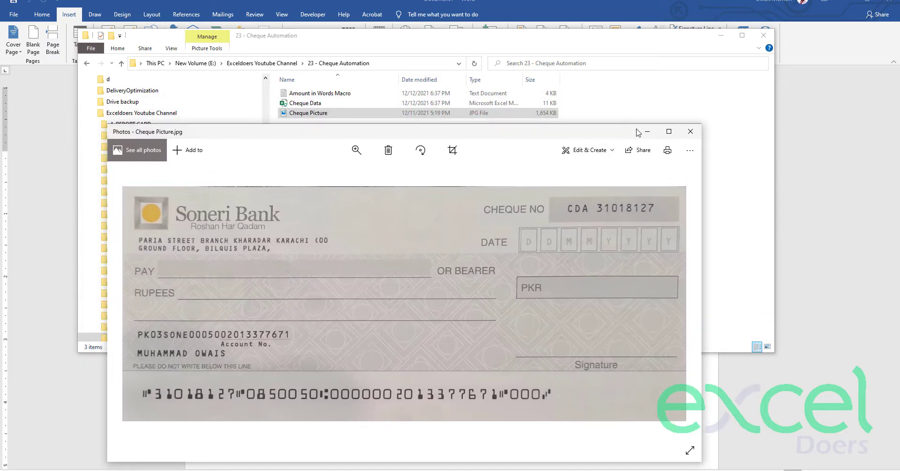
pyautogui.click(690, 131)
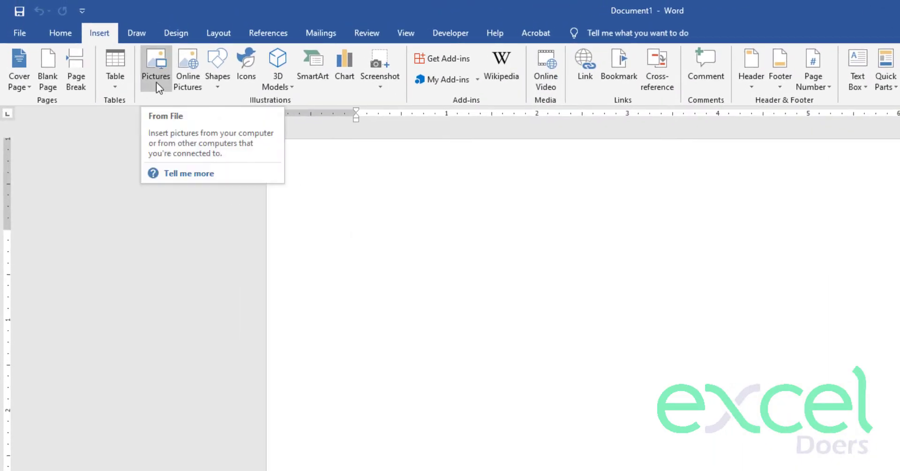
# - Insert the Cheque Picture file from the Cheque Automation folder onto the blank page
pyautogui.click(156, 83)
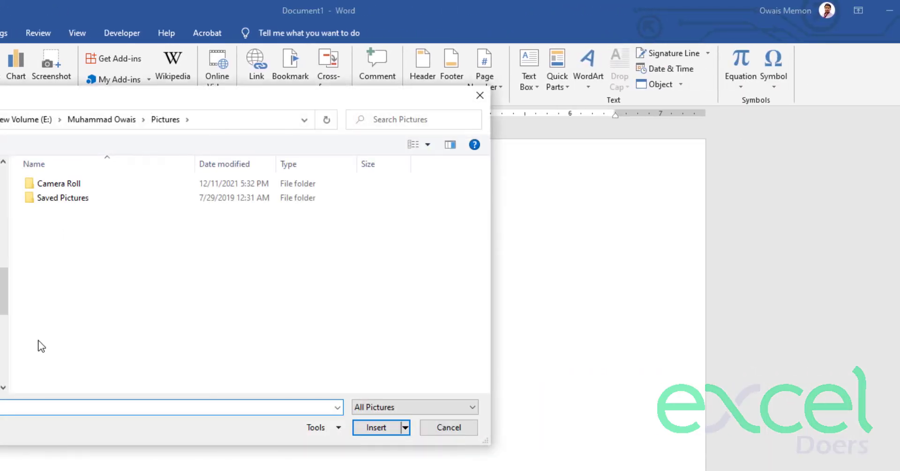
pyautogui.moveTo(9, 291); pyautogui.dragTo(10, 195)
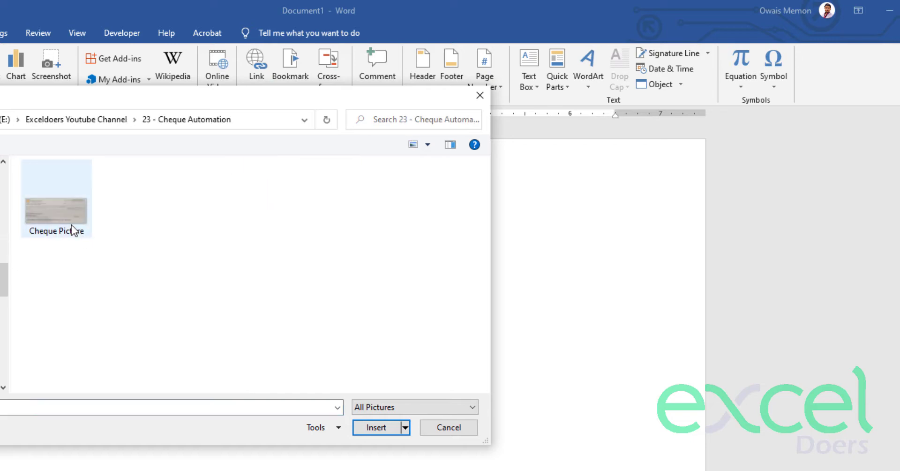
pyautogui.doubleClick(55, 211)
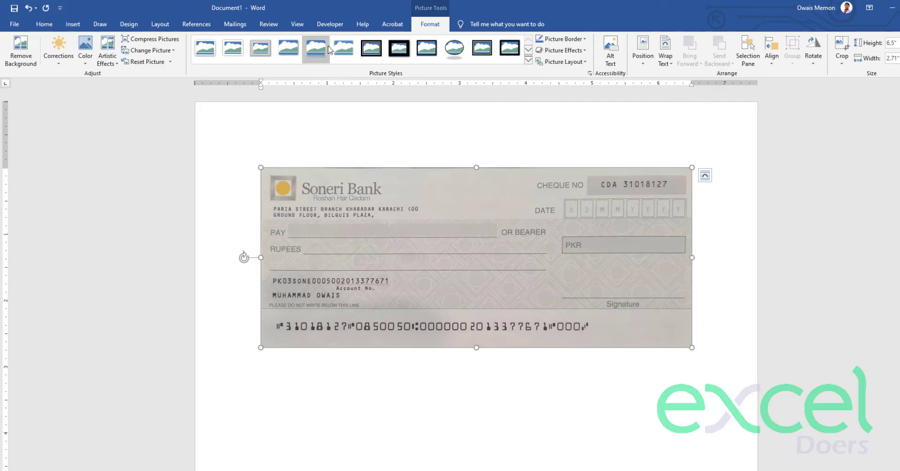
# - Switch the page orientation to landscape
pyautogui.click(252, 142)
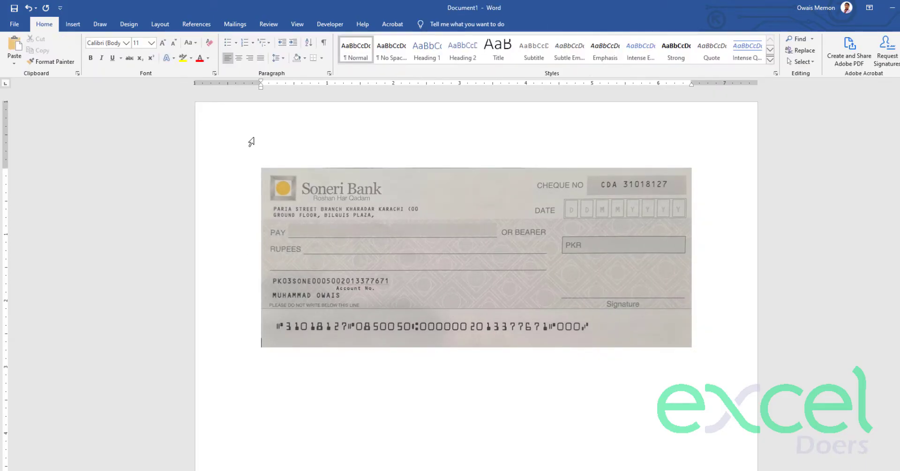
pyautogui.click(161, 26)
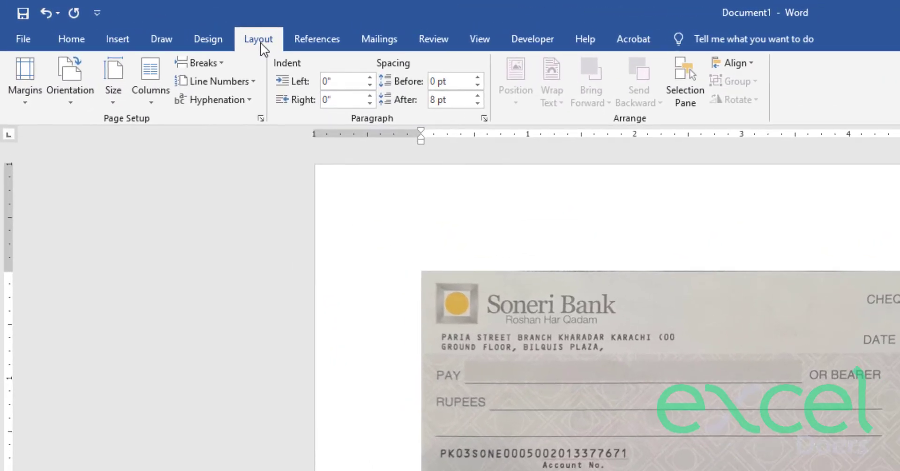
pyautogui.click(72, 100)
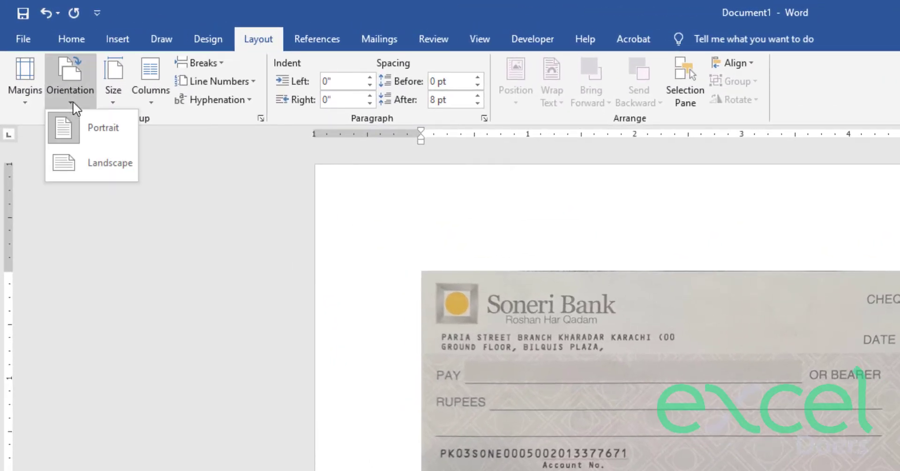
pyautogui.click(87, 151)
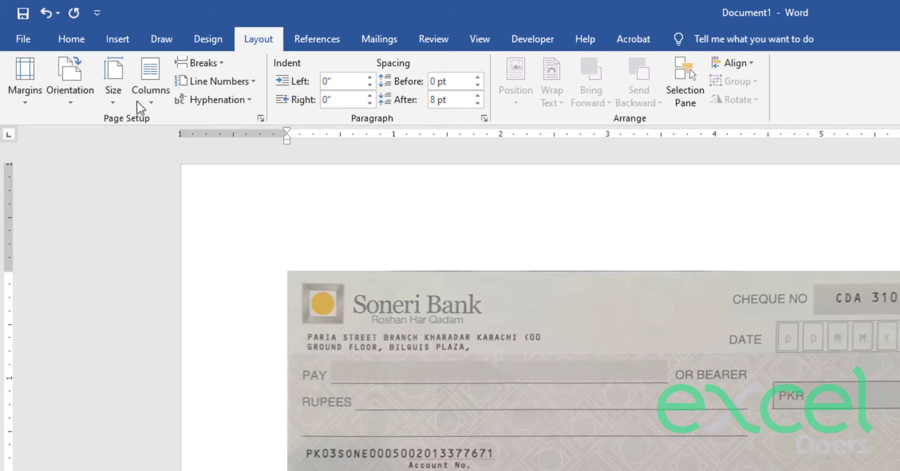
pyautogui.click(83, 99)
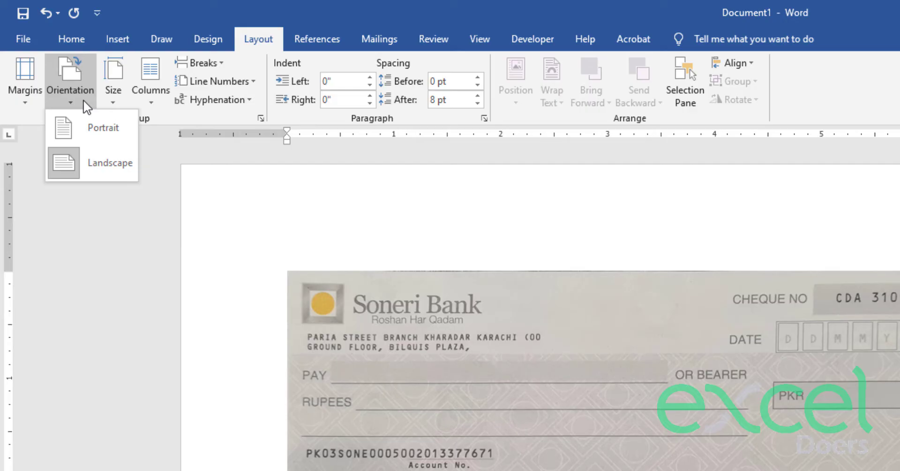
# - Open Page Setup through More Paper Sizes, showing Letter at 11" by 8.5"
pyautogui.click(109, 96)
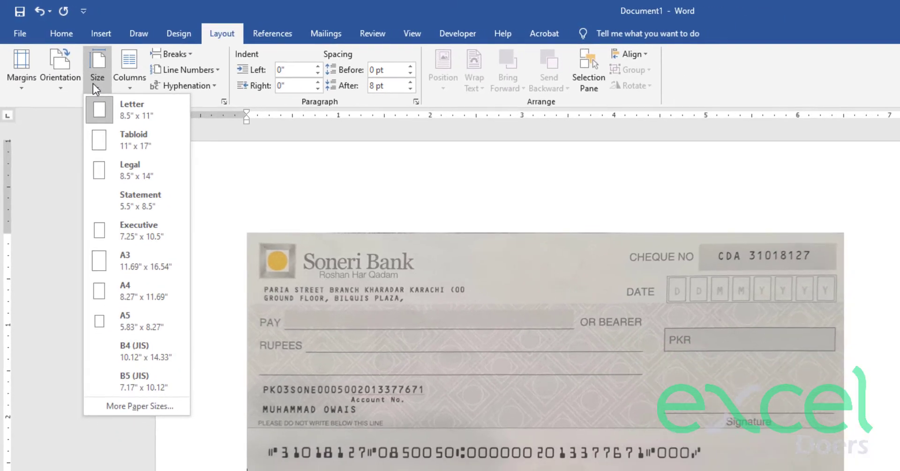
pyautogui.click(134, 404)
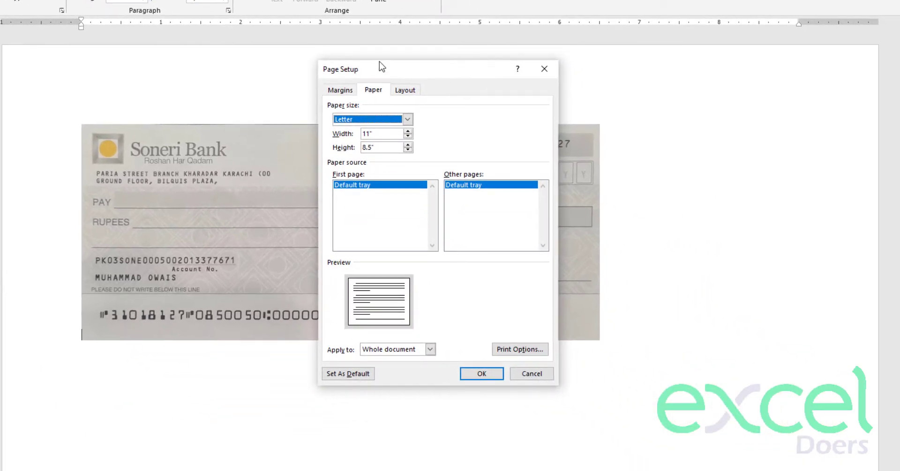
pyautogui.moveTo(382, 66); pyautogui.dragTo(324, 68)
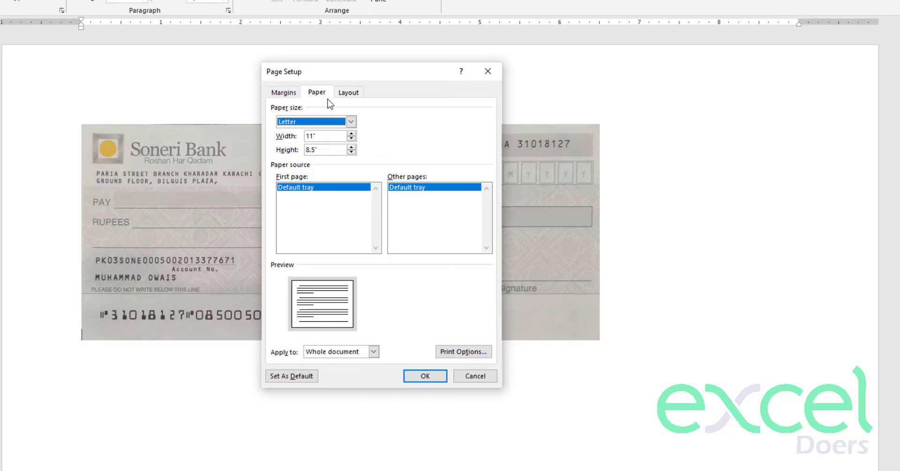
# - Set the top, bottom, left and right page margins all to 0
pyautogui.click(287, 94)
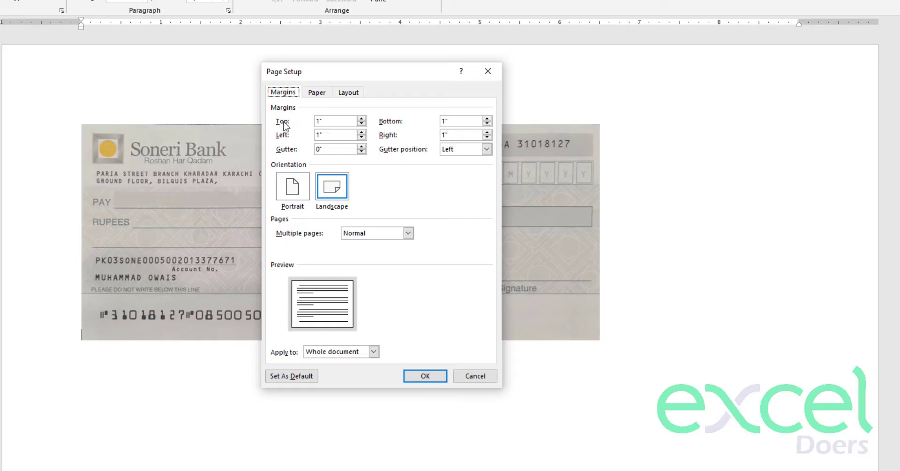
pyautogui.doubleClick(320, 120)
pyautogui.write('0')
pyautogui.doubleClick(313, 136)
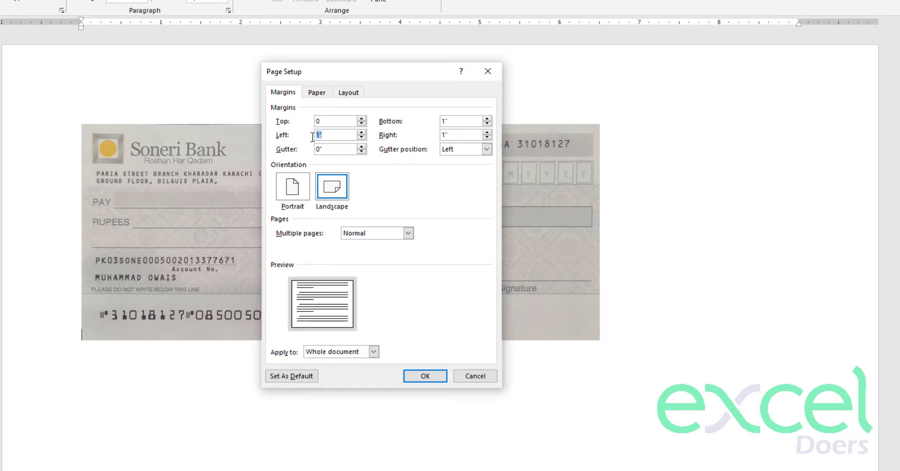
pyautogui.write('0')
pyautogui.doubleClick(448, 135)
pyautogui.write('0')
pyautogui.click(462, 121)
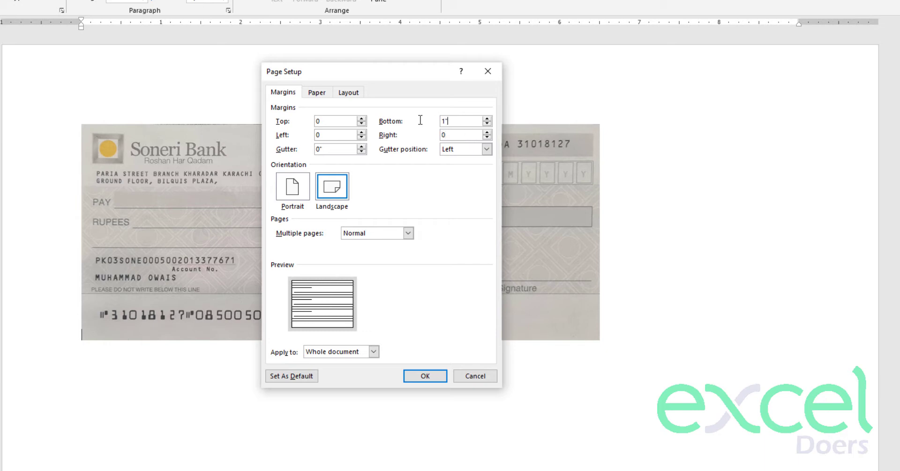
pyautogui.press('BackSpace')
pyautogui.press('BackSpace')
pyautogui.write('0')
# - Set a custom paper size of 6.75" wide by 3" high and apply it
pyautogui.click(316, 93)
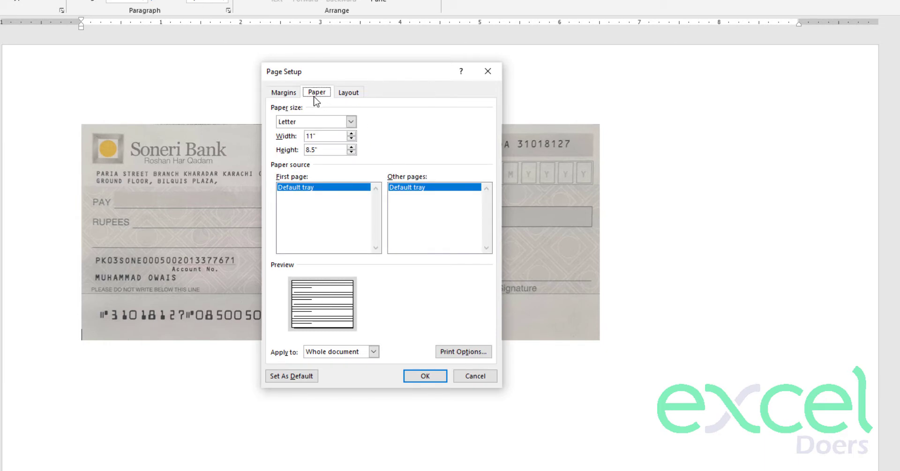
pyautogui.doubleClick(321, 140)
pyautogui.write('6.75')
pyautogui.click(323, 150)
pyautogui.doubleClick(322, 149)
pyautogui.write('3')
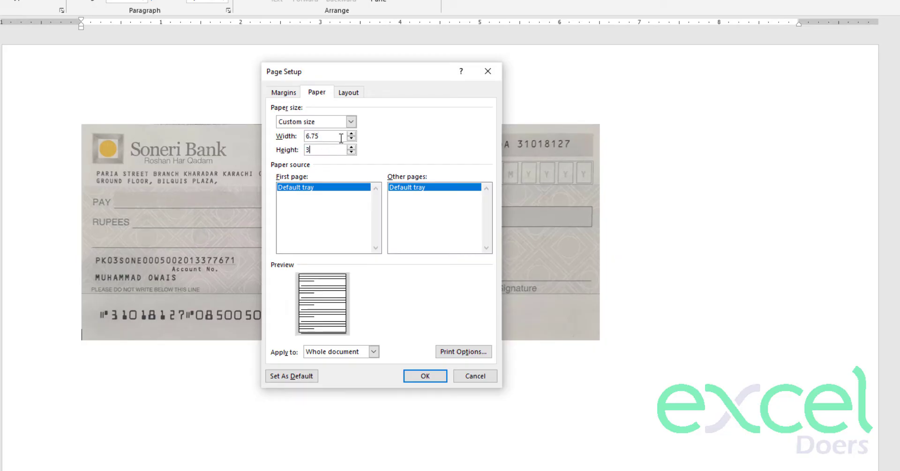
pyautogui.click(341, 137)
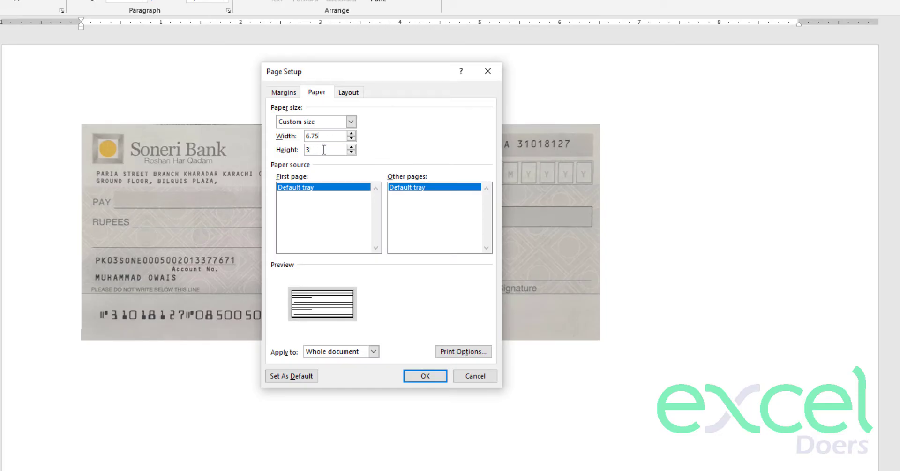
pyautogui.click(425, 377)
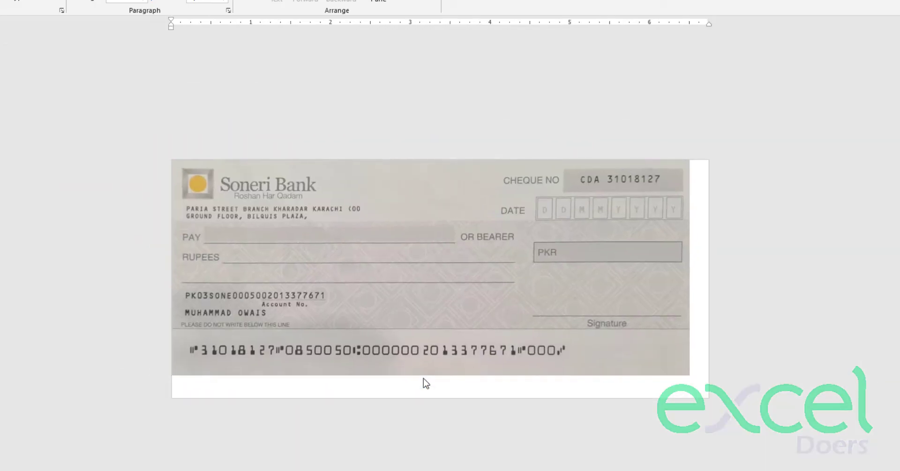
# - Select the cheque picture and enter 6.75 and 3 in its Format size boxes
pyautogui.click(456, 316)
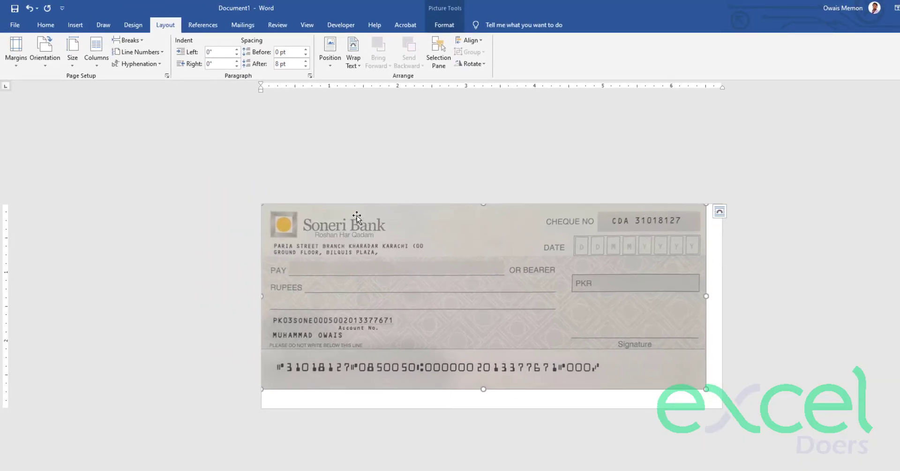
pyautogui.click(450, 27)
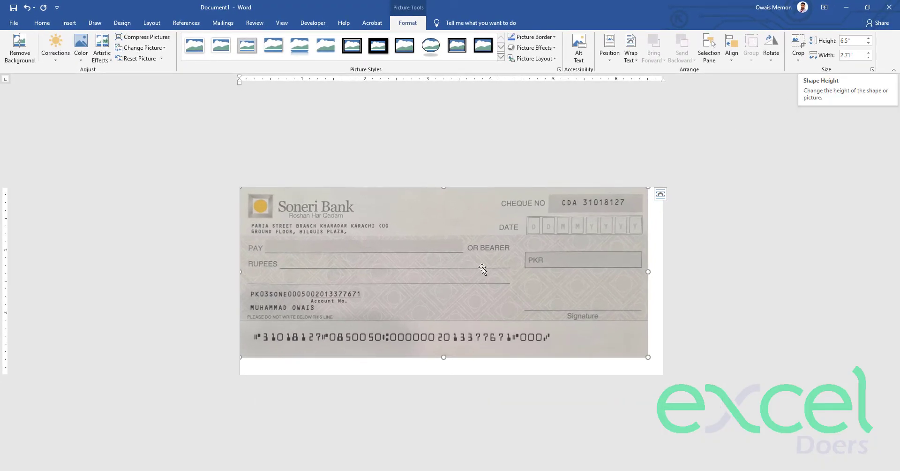
pyautogui.click(847, 40)
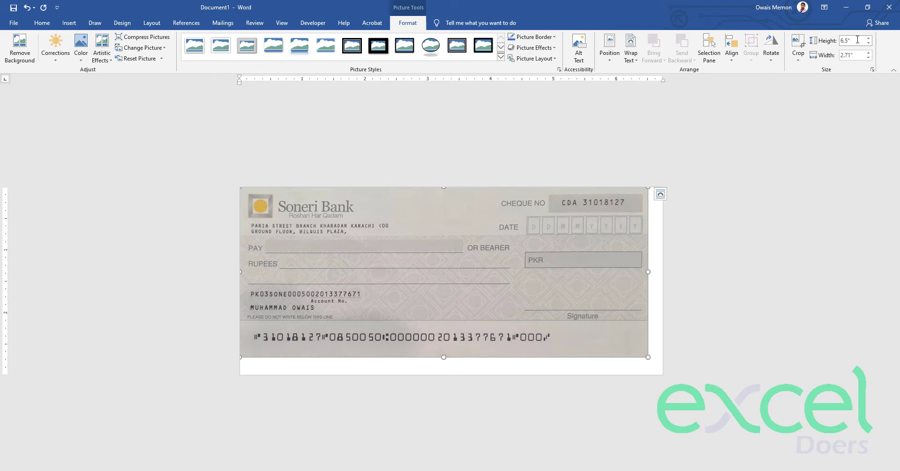
pyautogui.click(394, 234)
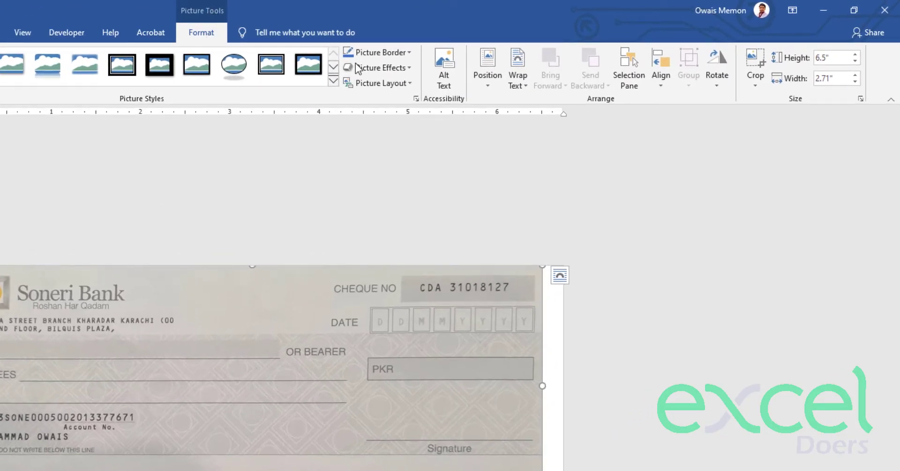
pyautogui.click(843, 59)
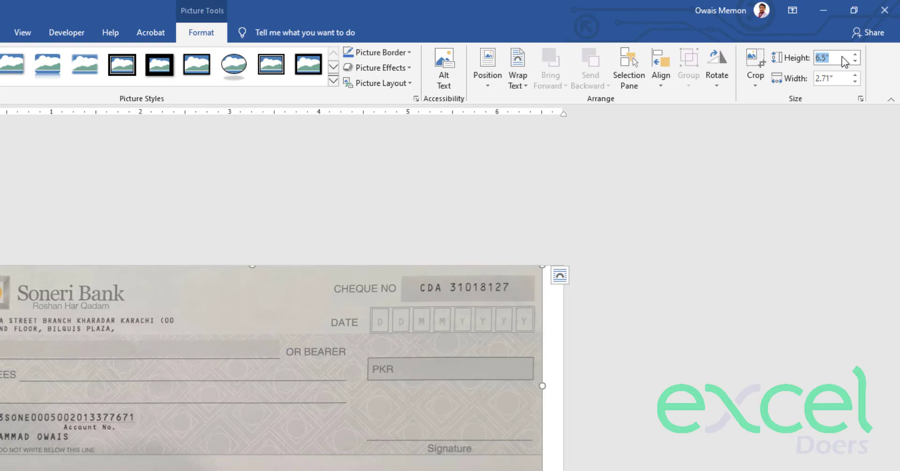
pyautogui.write('6.75')
pyautogui.press('Return')
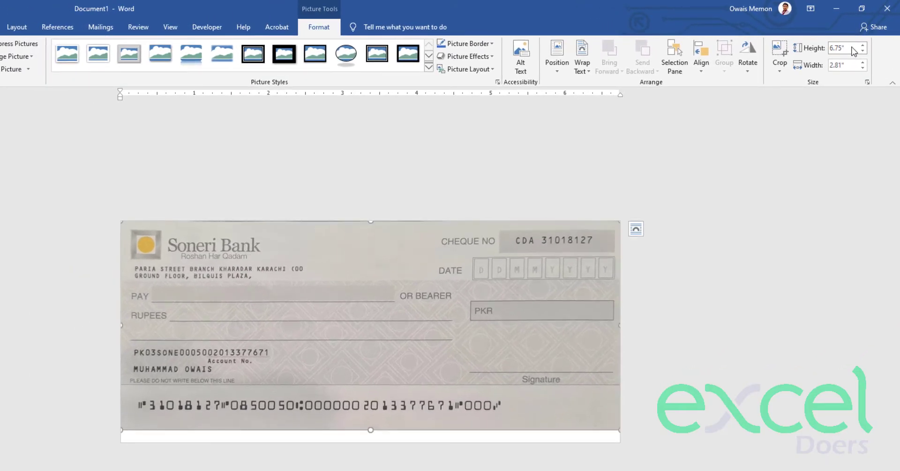
pyautogui.click(849, 65)
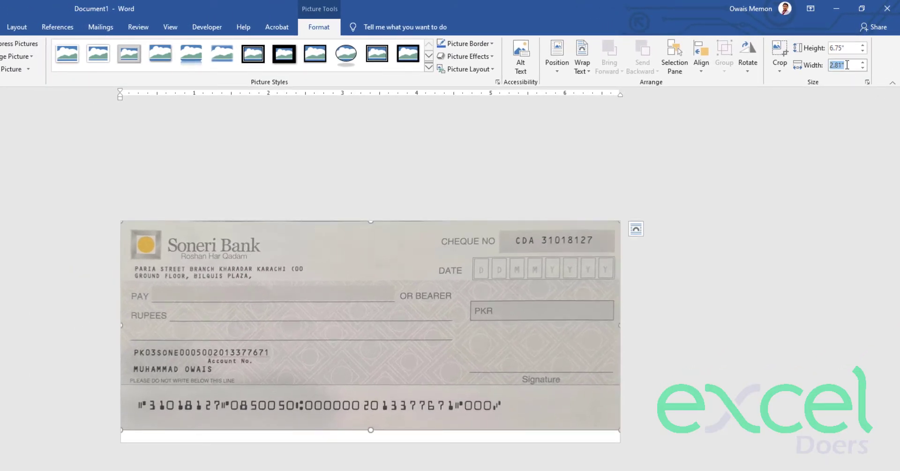
pyautogui.write('3')
pyautogui.press('Return')
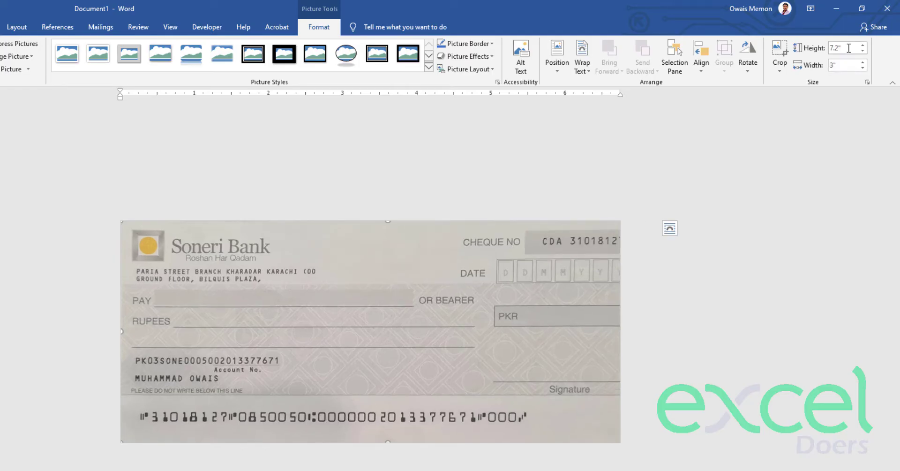
# - Set the picture height to 6.75" and stretch its bottom edge to about 2.99"
pyautogui.click(850, 49)
pyautogui.write('6.75')
pyautogui.press('Return')
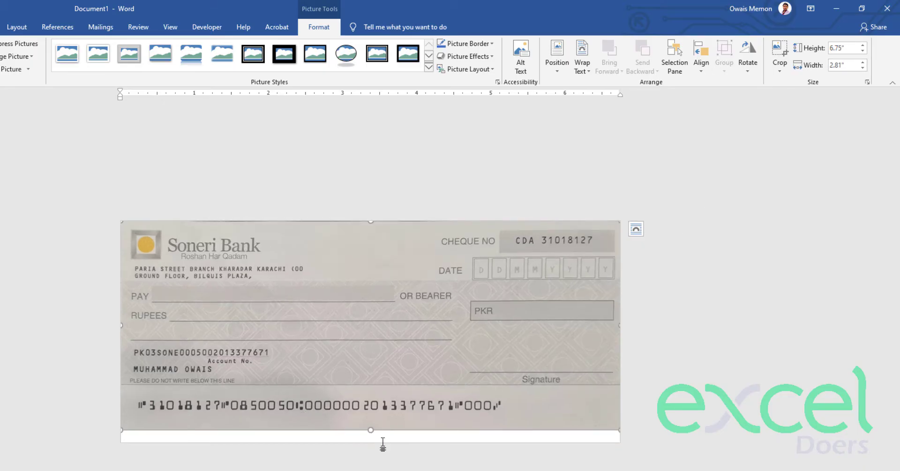
pyautogui.moveTo(371, 430); pyautogui.dragTo(372, 443)
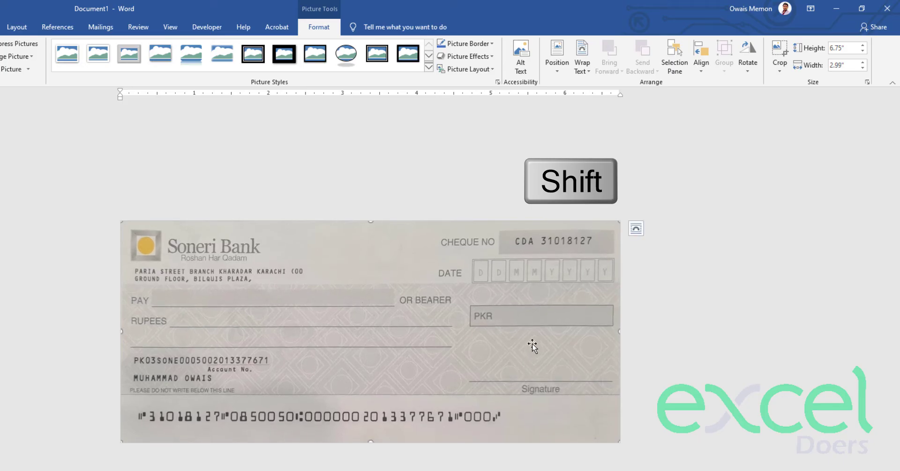
pyautogui.click(91, 294)
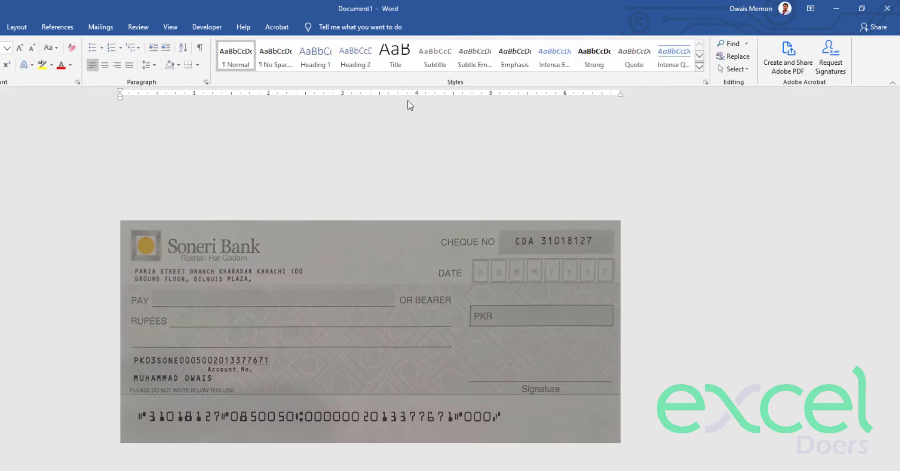
pyautogui.click(428, 268)
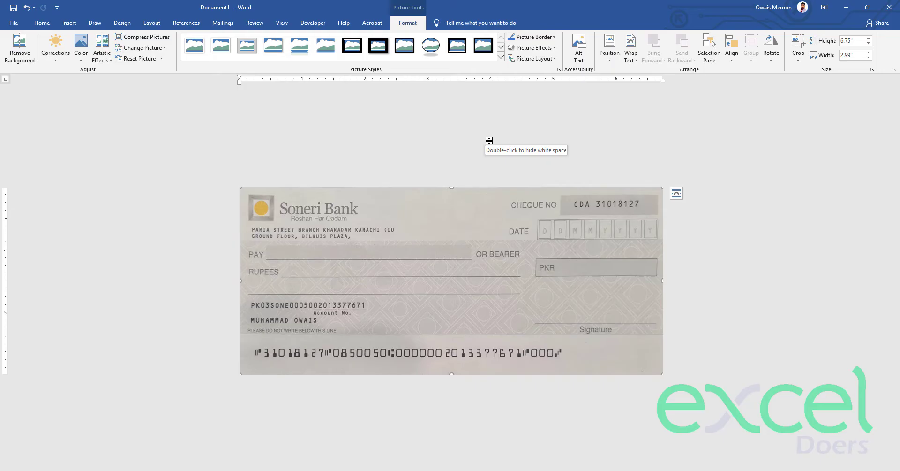
pyautogui.click(489, 140)
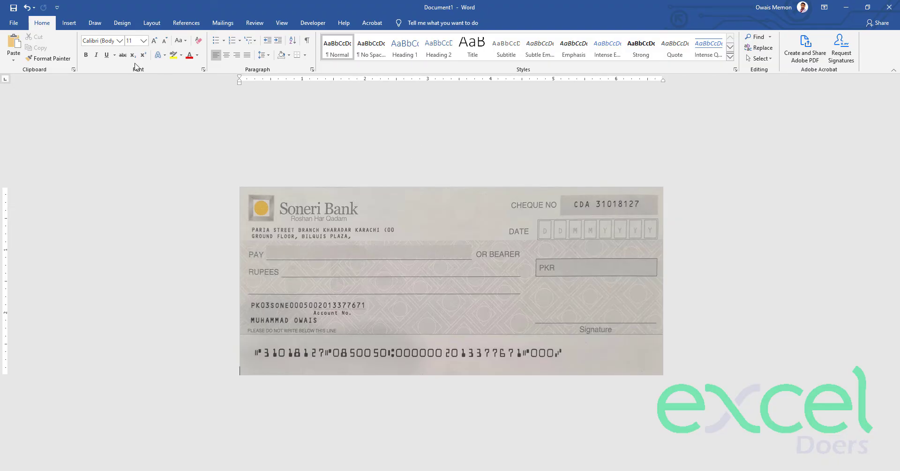
# - Draw a blank text box along the cheque's PAY line with Draw Text Box
pyautogui.click(70, 25)
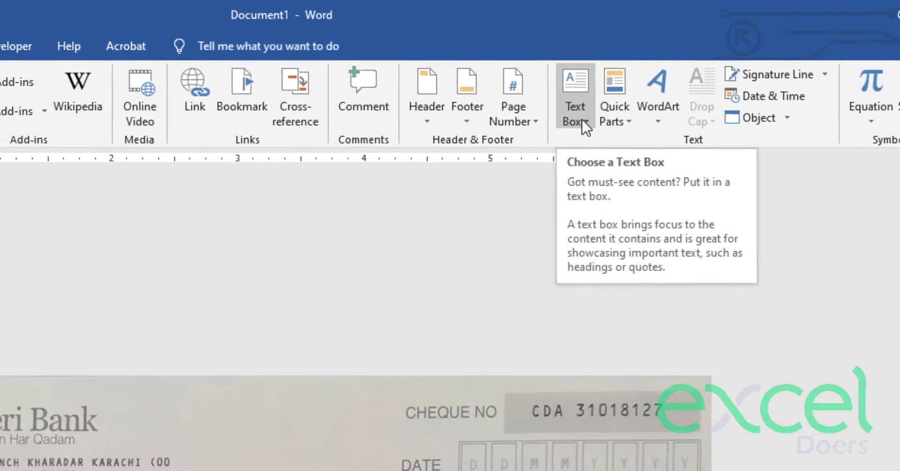
pyautogui.click(581, 121)
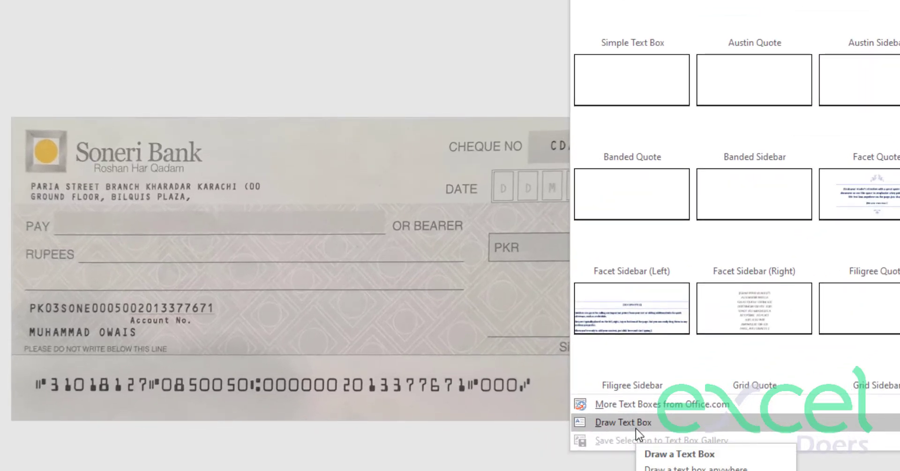
pyautogui.click(636, 429)
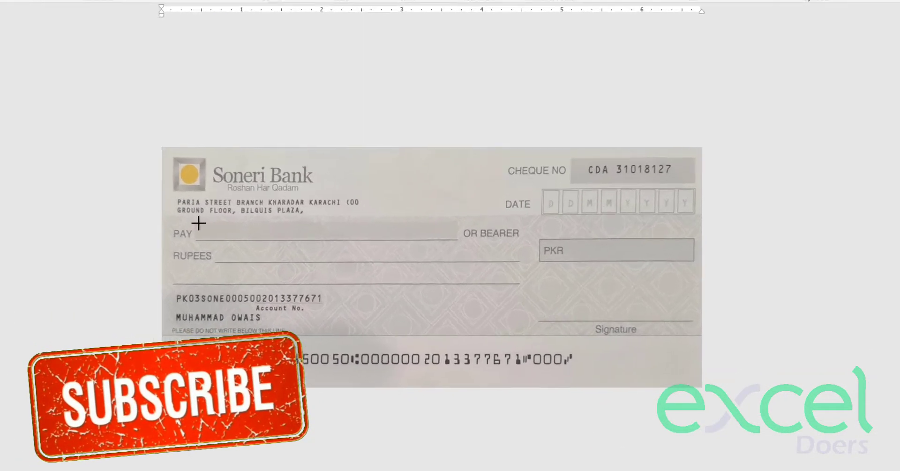
pyautogui.moveTo(196, 221)
pyautogui.mouseDown()
pyautogui.moveTo(219, 242)
pyautogui.moveTo(445, 240)
pyautogui.moveTo(443, 220)
pyautogui.mouseUp()
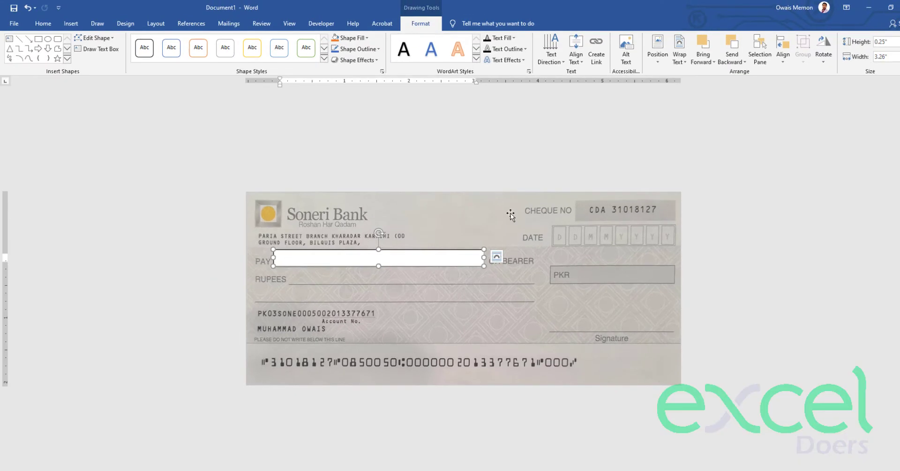
# - Narrow the PAY text box to 3.14" beside PAY and type a sample payee name
pyautogui.moveTo(273, 258); pyautogui.dragTo(279, 257)
pyautogui.moveTo(484, 258); pyautogui.dragTo(481, 257)
pyautogui.click(312, 258)
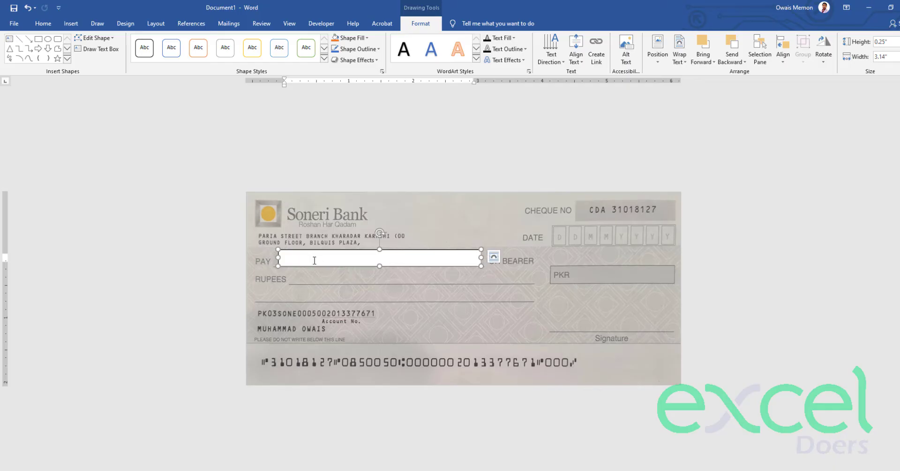
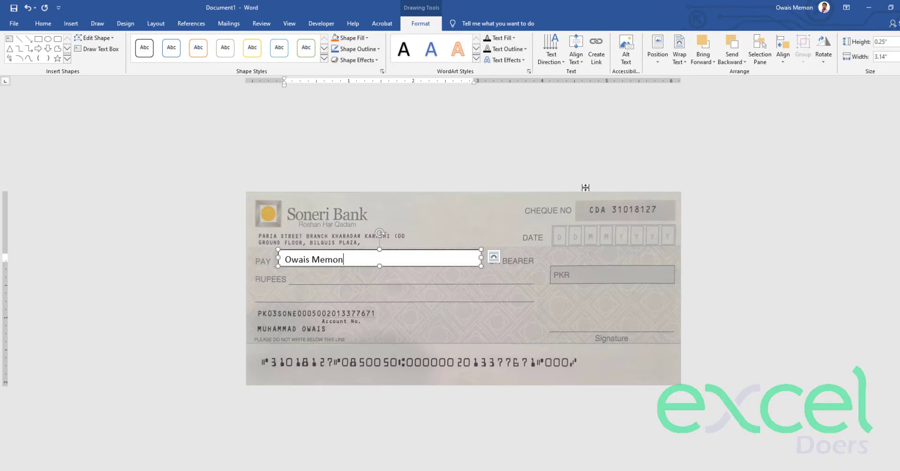
# - Set the PAY text box's Shape Fill to No Fill so the cheque shows through
pyautogui.rightClick(227, 302)
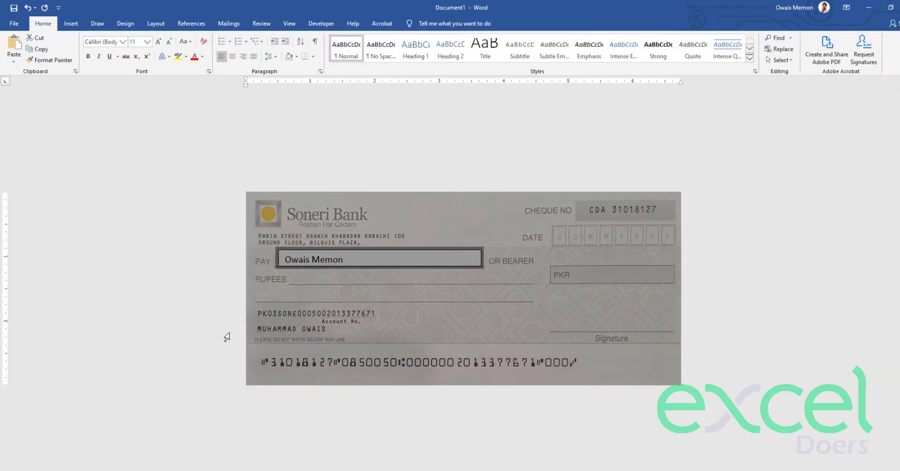
pyautogui.click(359, 262)
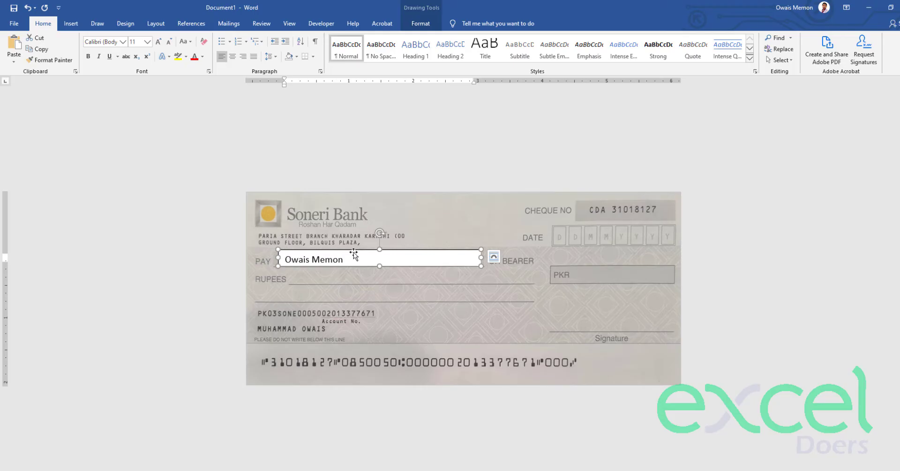
pyautogui.click(421, 26)
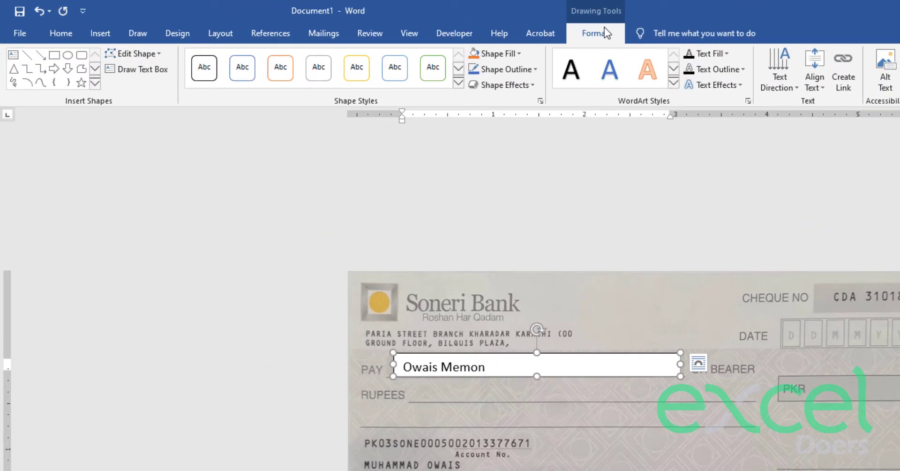
pyautogui.doubleClick(315, 252)
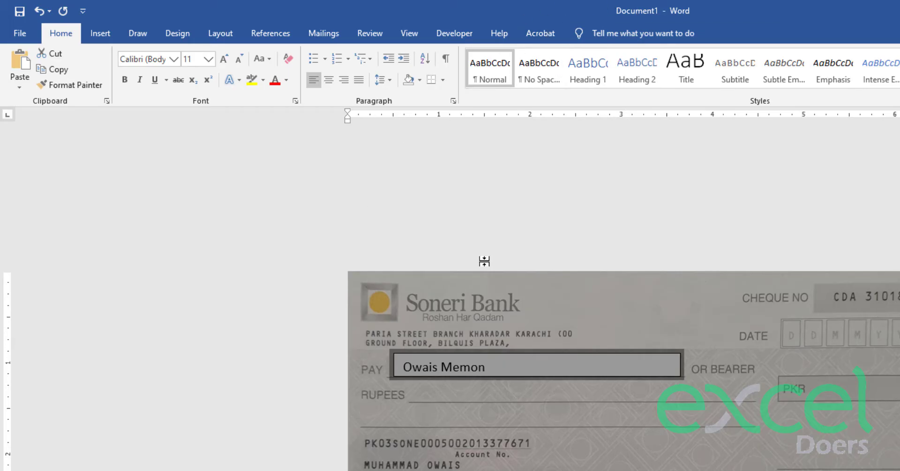
pyautogui.doubleClick(511, 384)
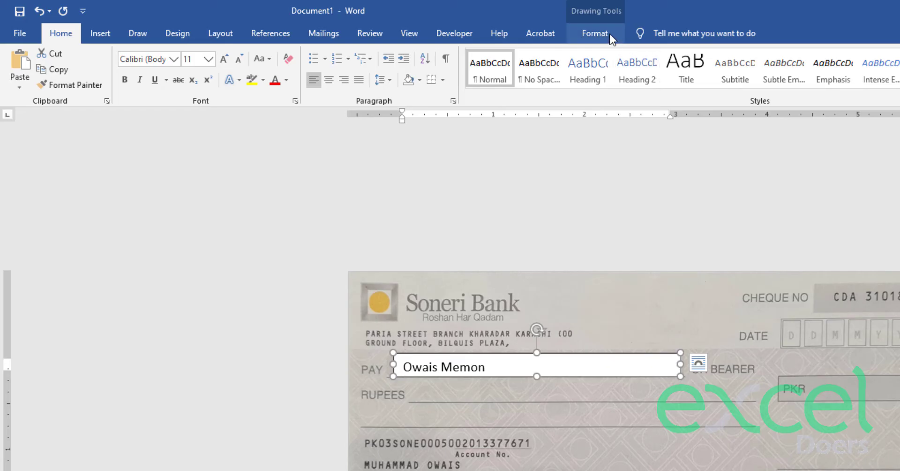
pyautogui.click(594, 33)
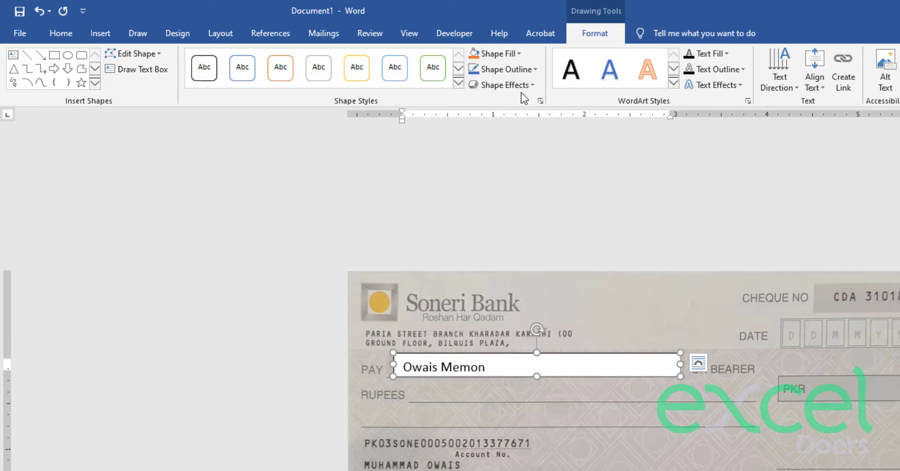
pyautogui.click(519, 52)
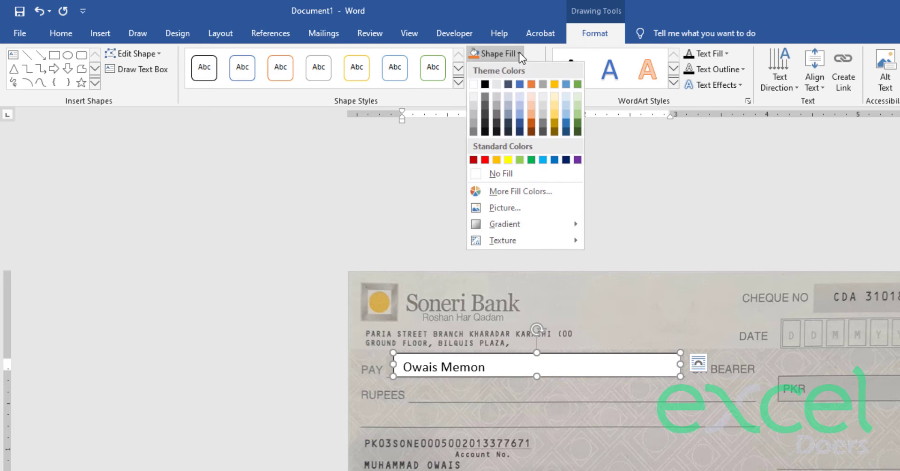
pyautogui.click(514, 174)
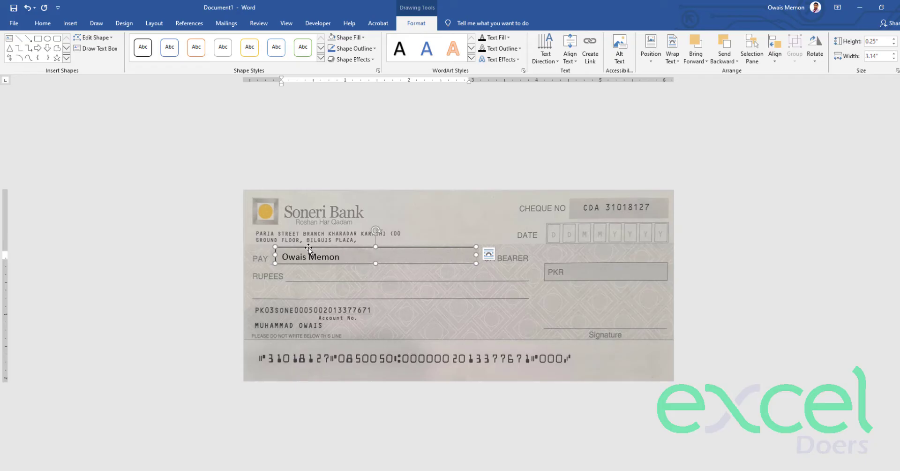
# - Duplicate the PAY box onto the RUPEES line, enlarge it, and add two lines of filler text
pyautogui.hotkey('ctrl', 'c')
pyautogui.hotkey('ctrl', 'v')
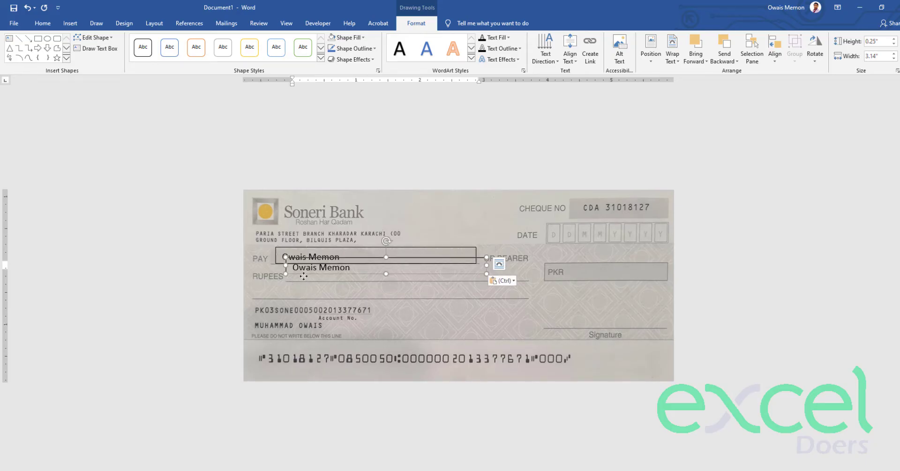
pyautogui.moveTo(304, 277); pyautogui.dragTo(305, 281)
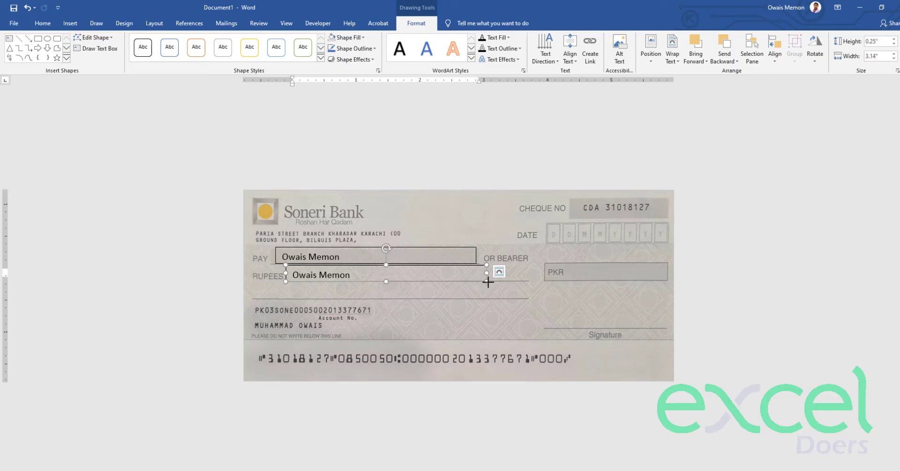
pyautogui.moveTo(488, 282); pyautogui.dragTo(529, 298)
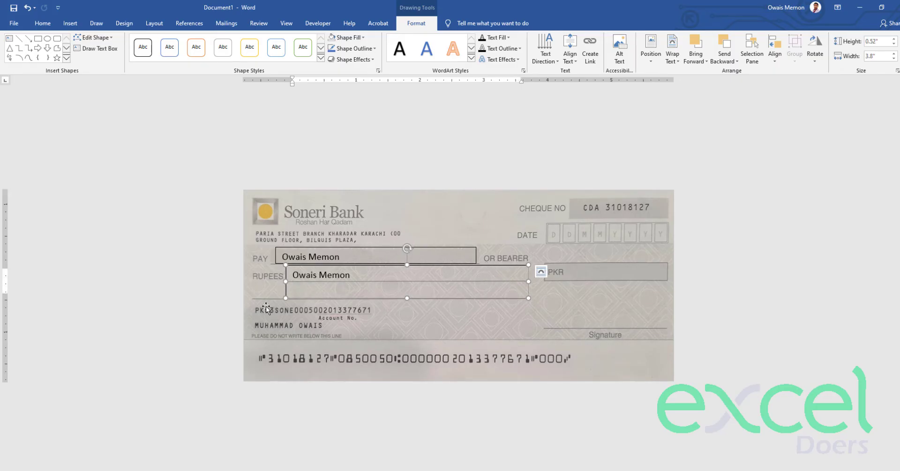
pyautogui.click(371, 274)
pyautogui.write('fdsjhdsjkfdsjhfdshfds ')
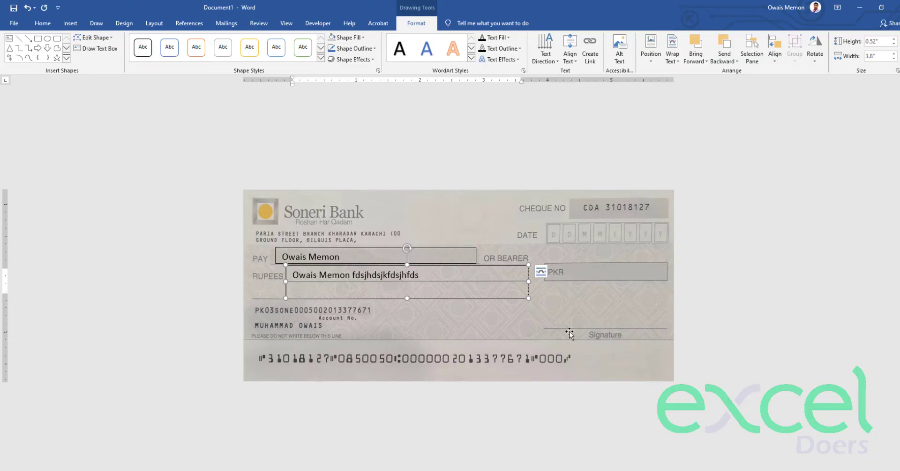
pyautogui.write(' safdsdsjkdshf sajdsdjsaij')
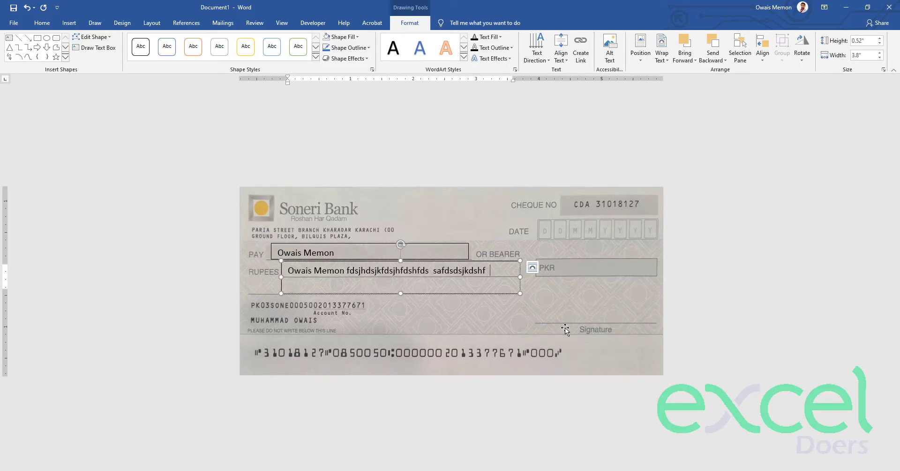
pyautogui.write('sidjsiadjsaidjdjsai')
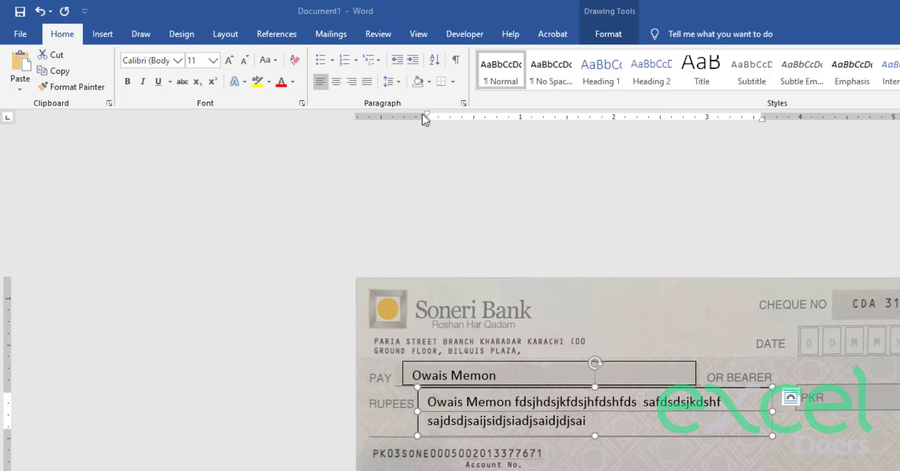
# - Set the RUPEES box text to 1.5 line spacing
pyautogui.click(395, 83)
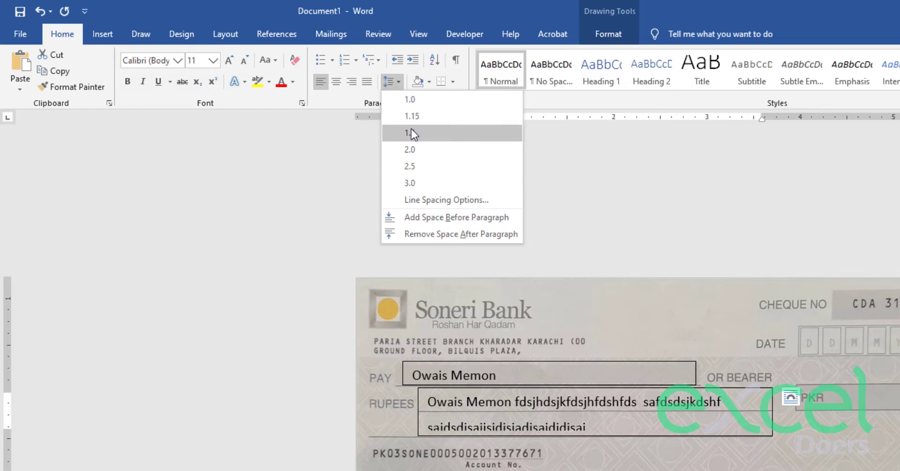
pyautogui.click(426, 133)
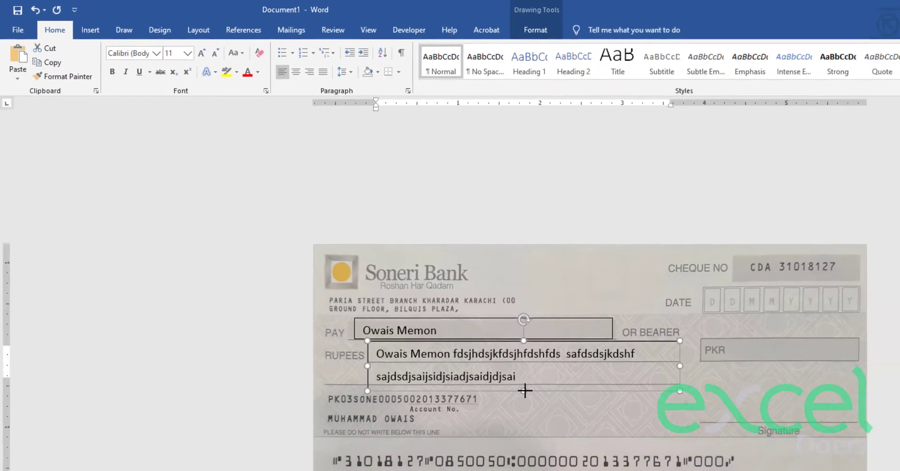
pyautogui.click(503, 381)
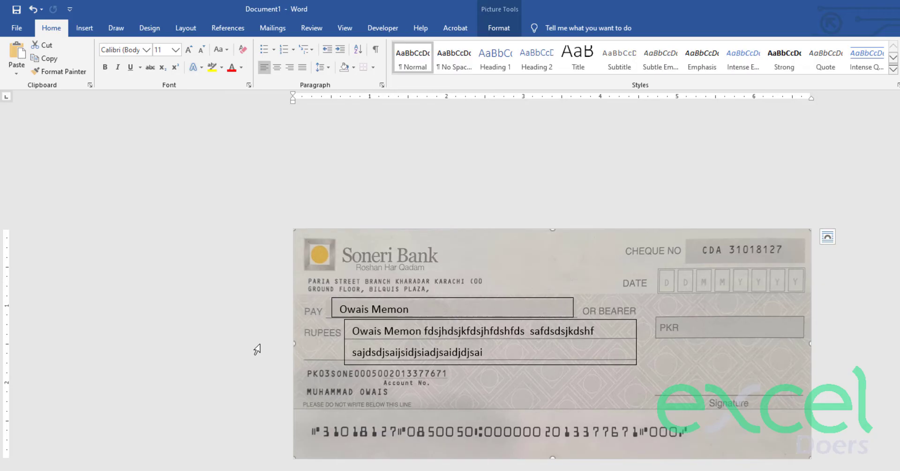
# - Copy the PAY text box onto the cheque's PKR amount field and widen it
pyautogui.click(343, 298)
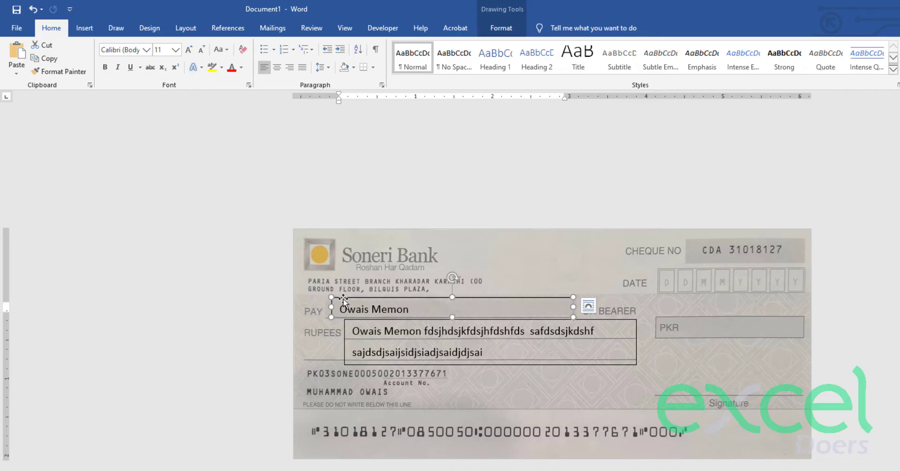
pyautogui.hotkey('ctrl', 'c')
pyautogui.hotkey('ctrl', 'v')
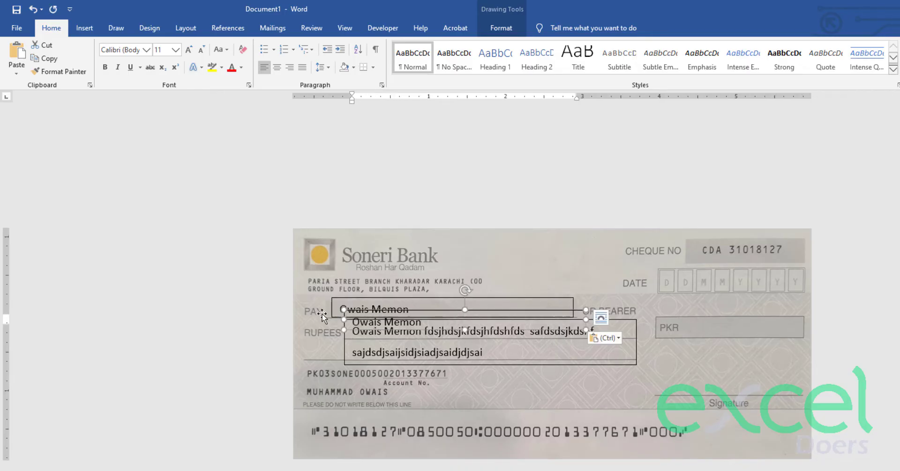
pyautogui.moveTo(352, 331); pyautogui.dragTo(707, 335)
pyautogui.moveTo(703, 336)
pyautogui.mouseDown()
pyautogui.moveTo(683, 338)
pyautogui.moveTo(722, 338)
pyautogui.moveTo(694, 338)
pyautogui.moveTo(702, 337)
pyautogui.mouseUp()
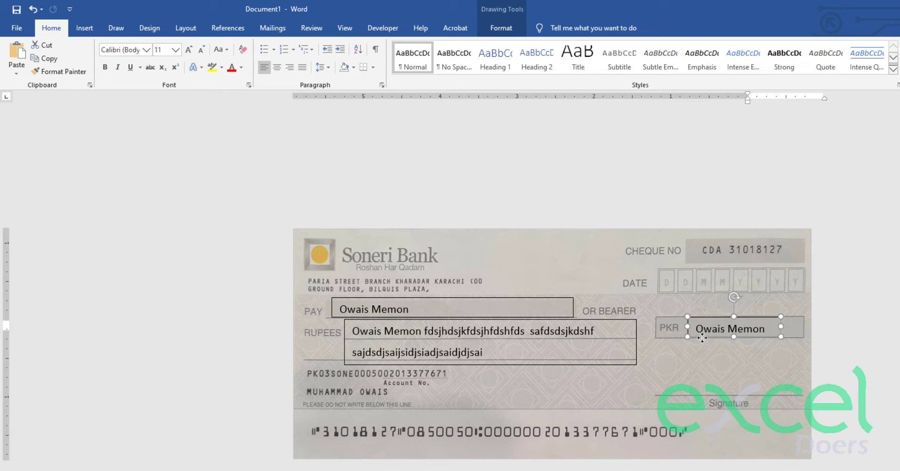
pyautogui.moveTo(780, 326); pyautogui.dragTo(799, 329)
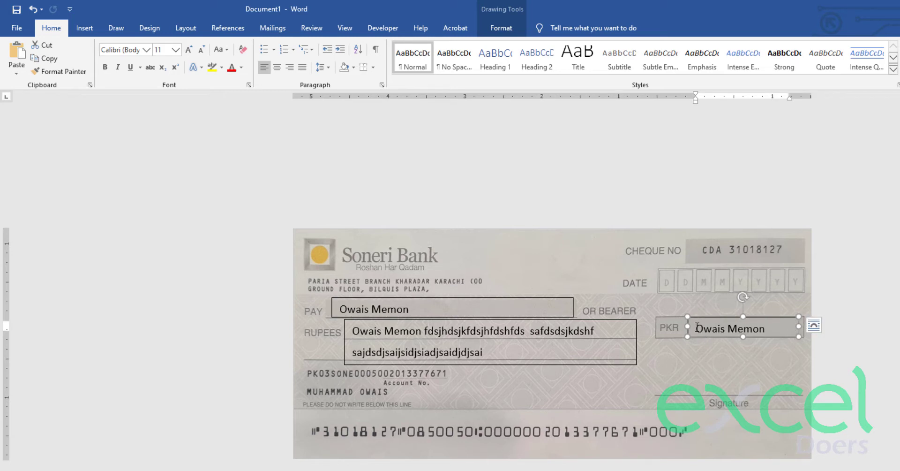
# - Replace the PKR box text with the amount 250.000
pyautogui.moveTo(698, 328); pyautogui.dragTo(769, 329)
pyautogui.write('250')
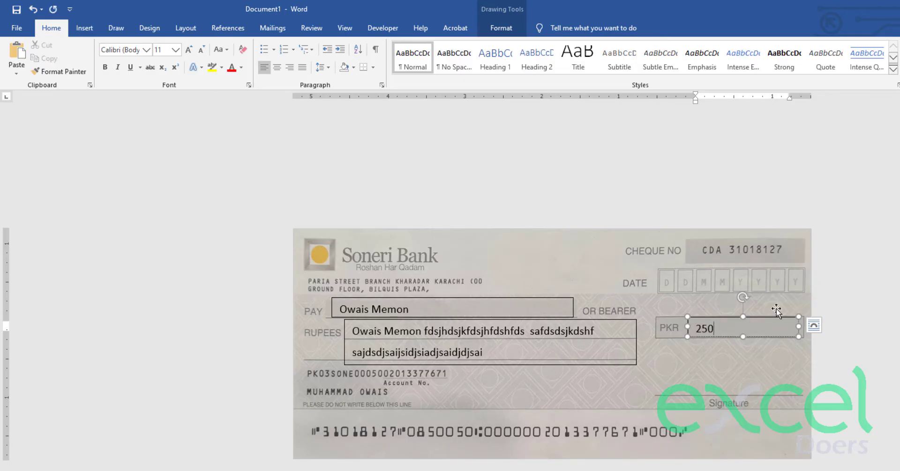
pyautogui.write('.000')
pyautogui.press('BackSpace')
pyautogui.press('BackSpace')
pyautogui.press('BackSpace')
pyautogui.press('BackSpace')
pyautogui.write('.000')
# - Overwrite the RUPEES filler with 'Two Hundred and Fifty Thousand Rupees', fixing typos along the way
pyautogui.tripleClick(491, 355)
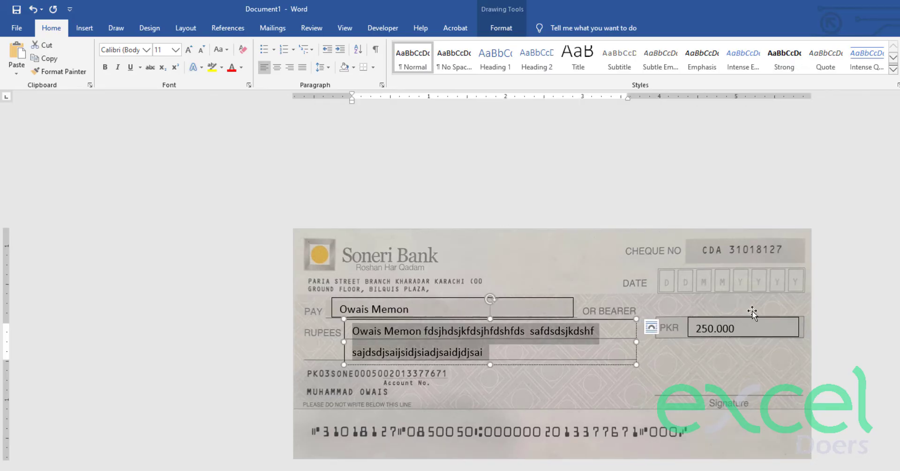
pyautogui.write('T')
pyautogui.press('BackSpace')
pyautogui.write('Tw')
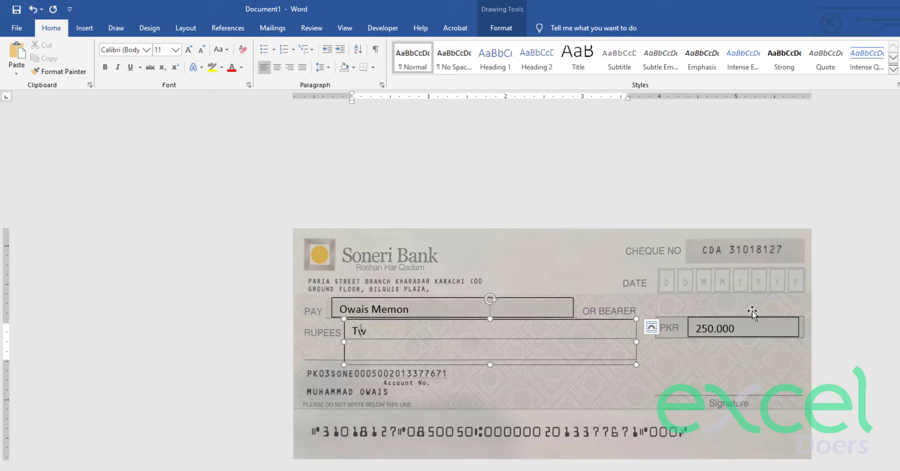
pyautogui.write('o Hundred and Fi')
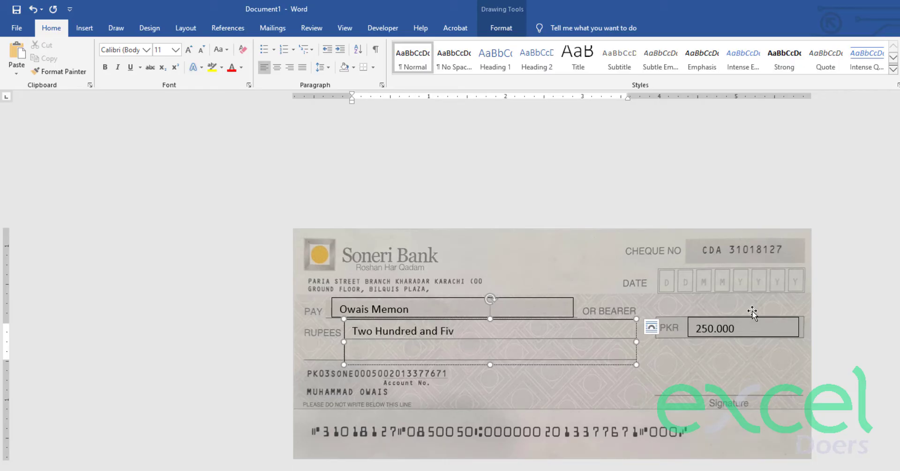
pyautogui.write('fty Thousand Rupees')
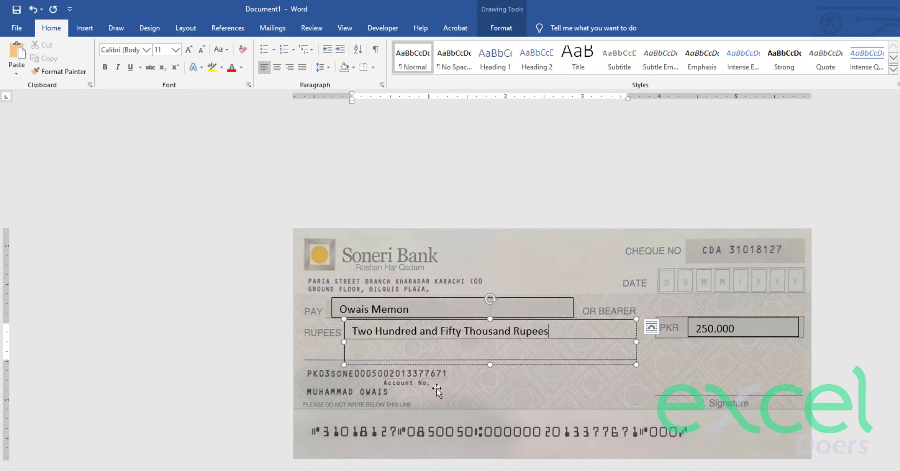
pyautogui.click(620, 253)
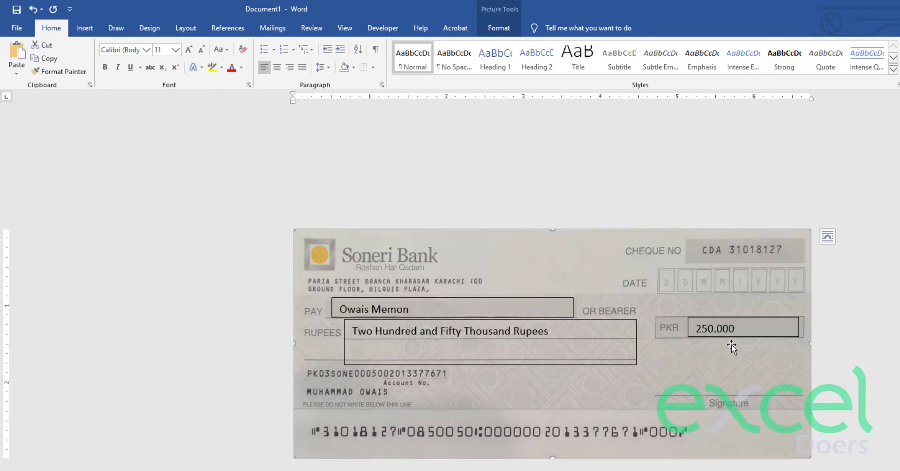
# - Duplicate the PKR amount box and place it, widened, over the cheque's DATE squares
pyautogui.click(724, 336)
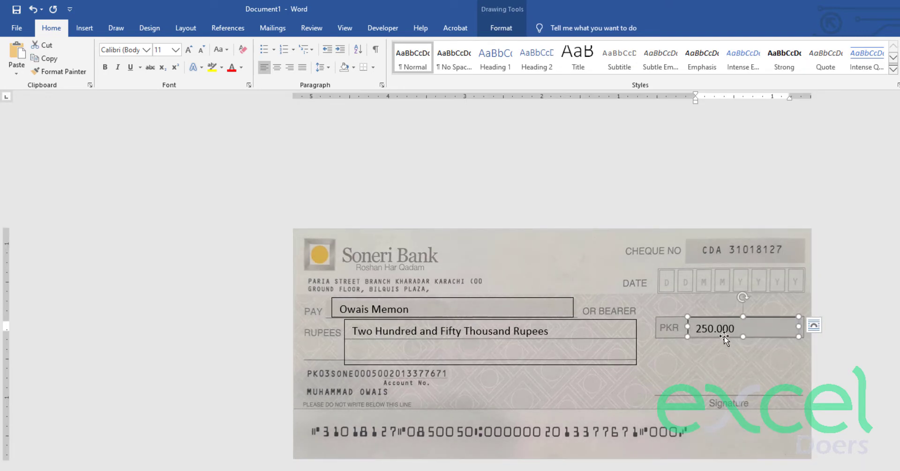
pyautogui.hotkey('ctrl', 'c')
pyautogui.hotkey('ctrl', 'v')
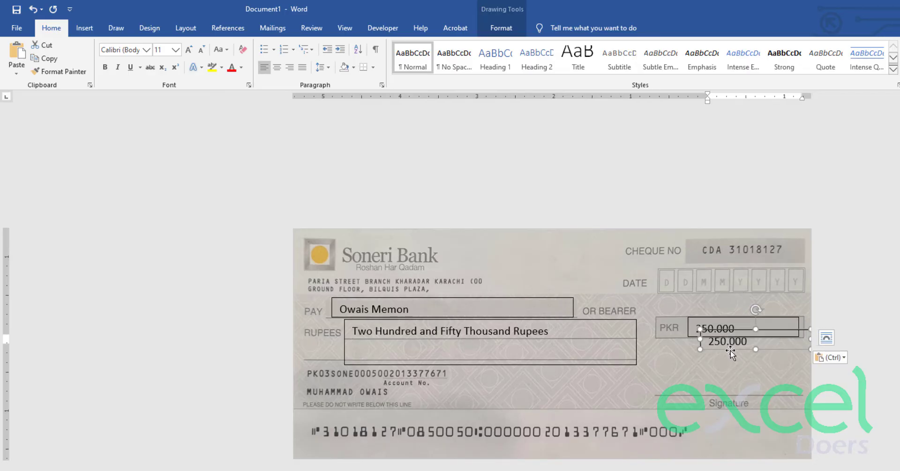
pyautogui.moveTo(729, 345); pyautogui.dragTo(694, 286)
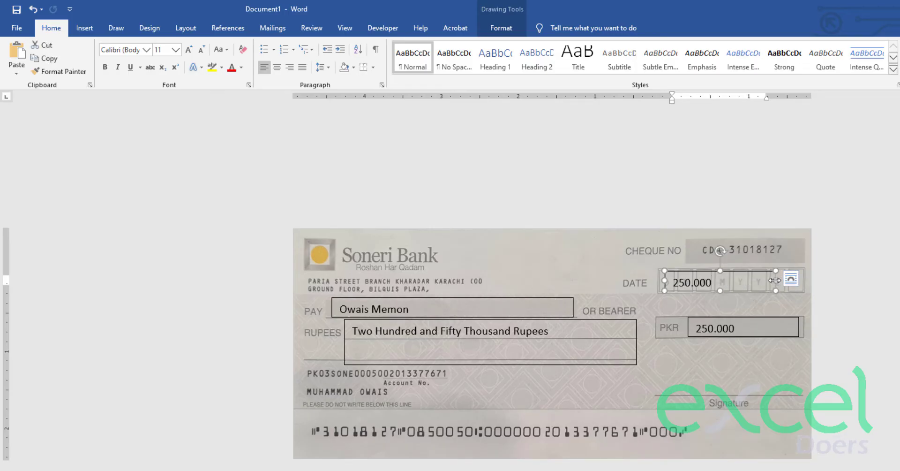
pyautogui.moveTo(775, 281); pyautogui.dragTo(801, 280)
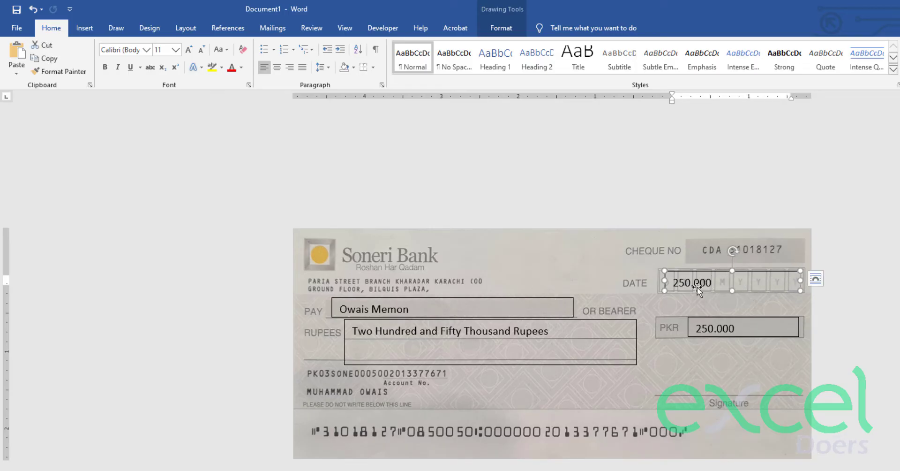
# - Centre the date box text and enter 25-Mar-2021
pyautogui.moveTo(675, 283); pyautogui.dragTo(717, 283)
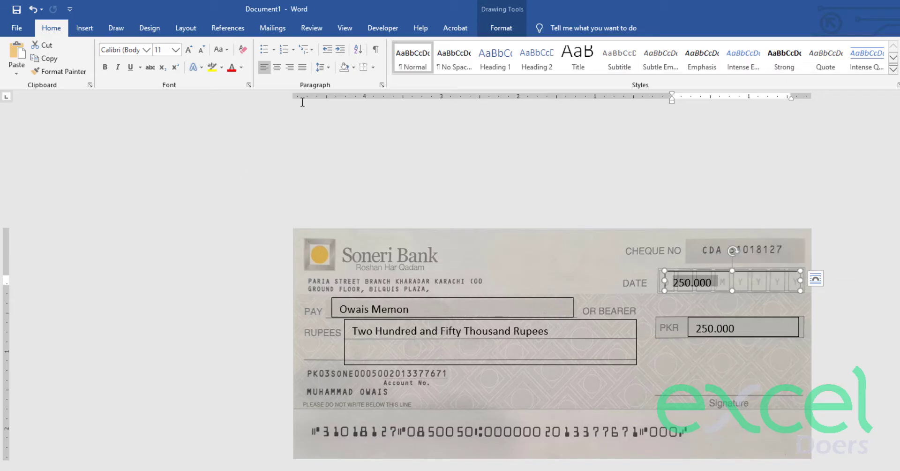
pyautogui.click(501, 28)
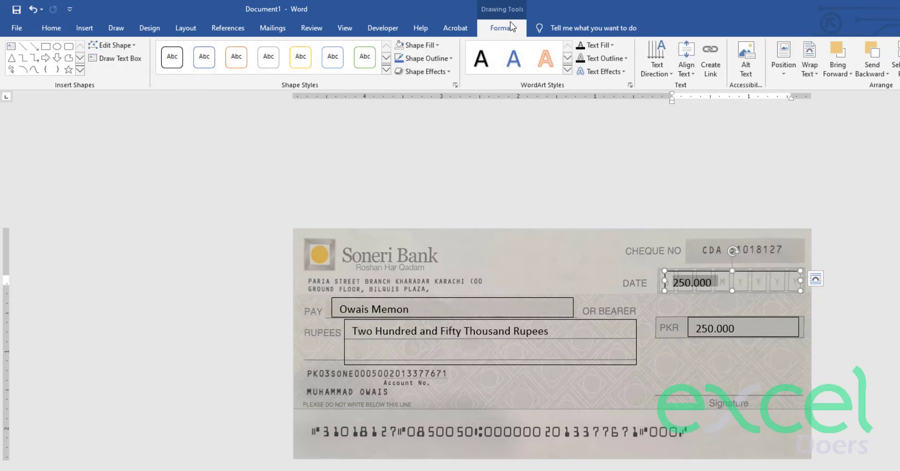
pyautogui.click(52, 28)
pyautogui.click(277, 67)
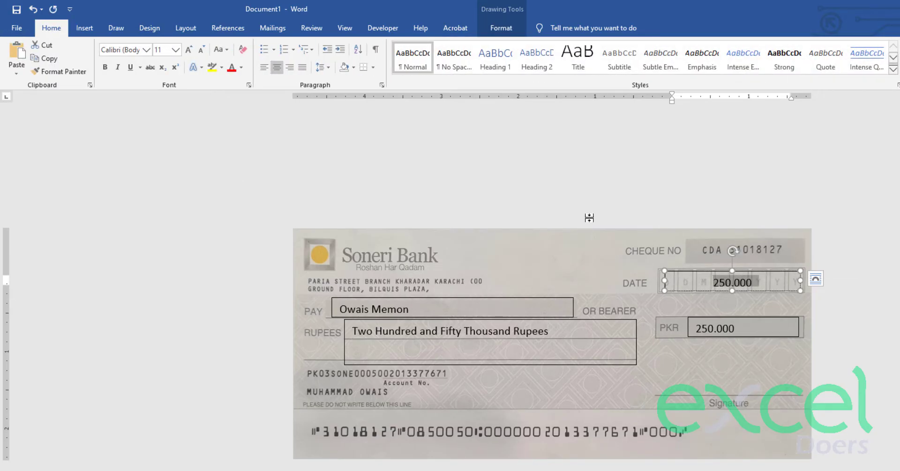
pyautogui.write('25-')
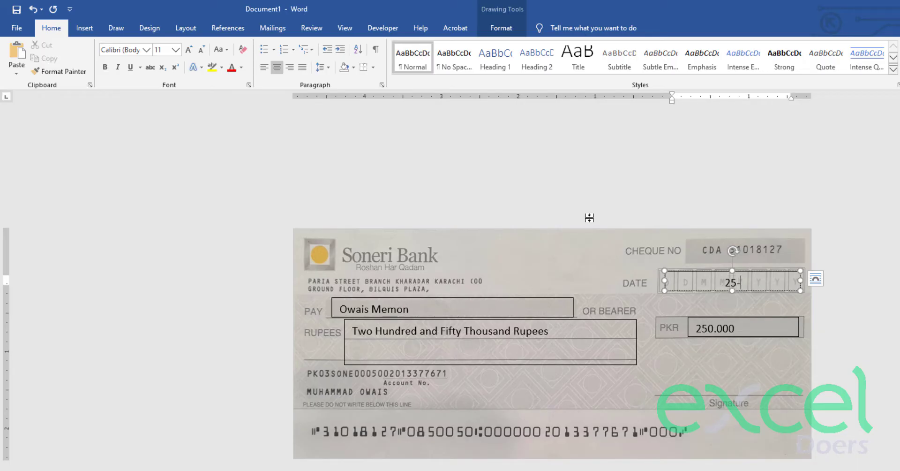
pyautogui.write('Mar-2021')
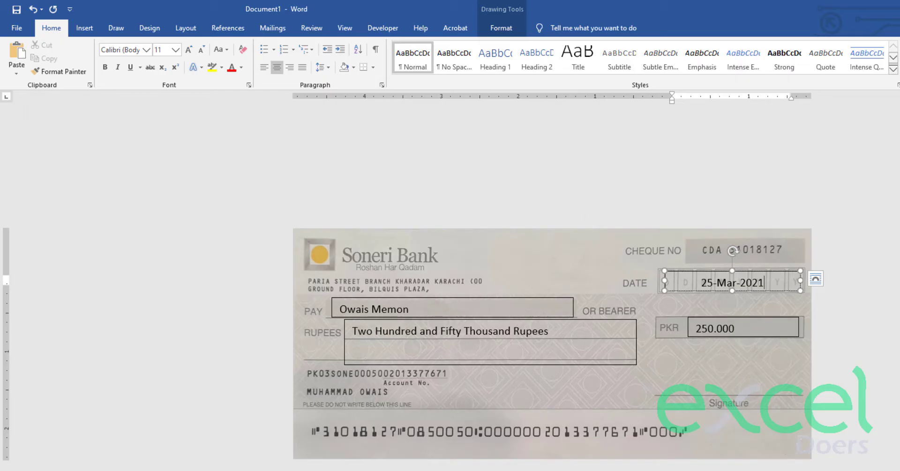
pyautogui.click(584, 217)
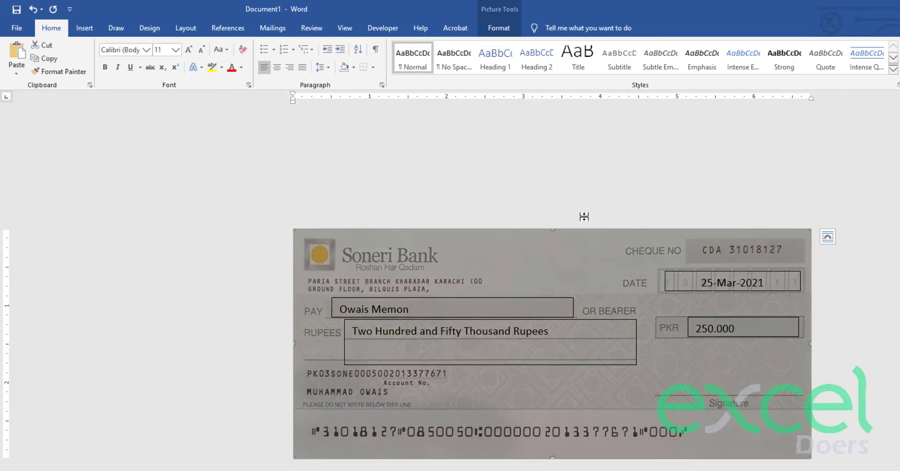
pyautogui.click(246, 337)
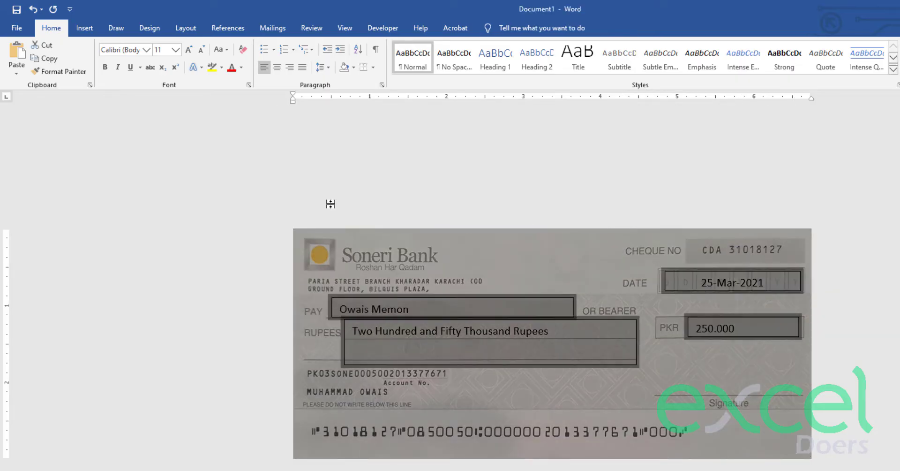
pyautogui.click(328, 204)
pyautogui.click(532, 260)
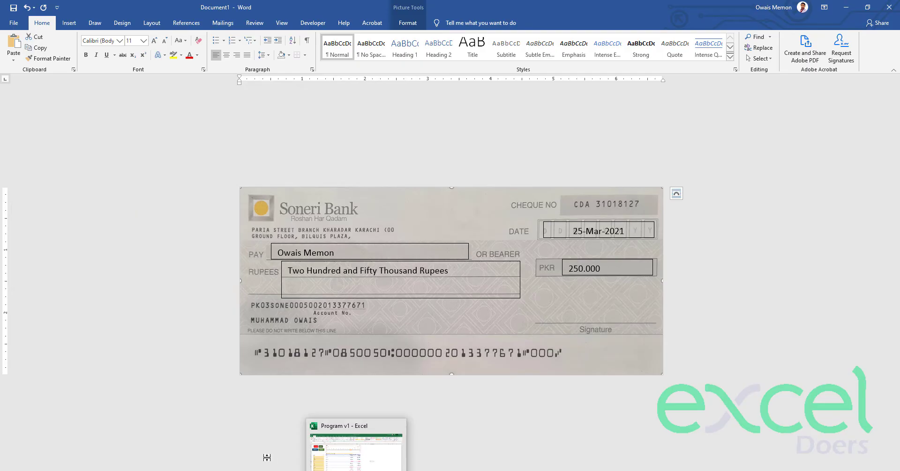
# - Bring up the Cheque Data workbook and review its Serial, Cheque Date, Pay to, Amount and Amount in Words columns
pyautogui.click(244, 411)
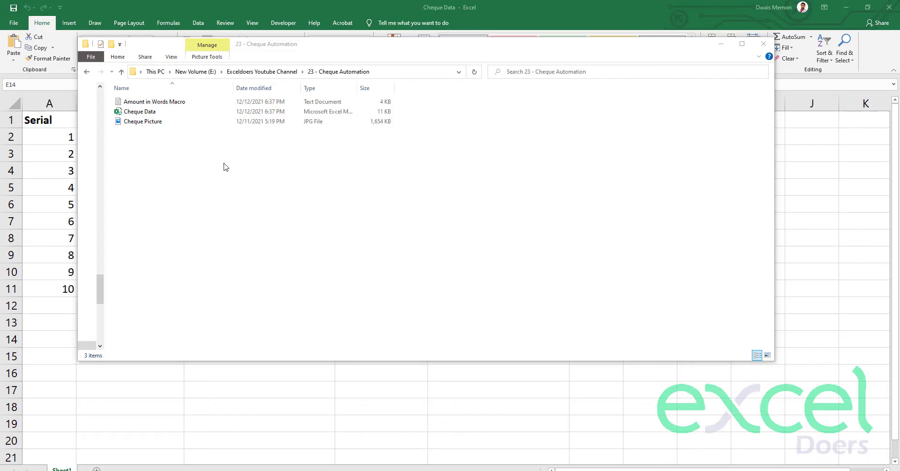
pyautogui.click(38, 159)
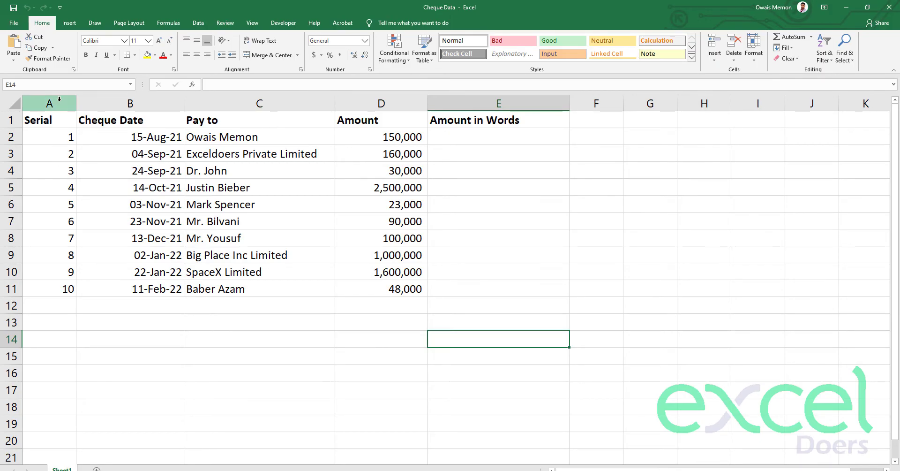
pyautogui.click(56, 124)
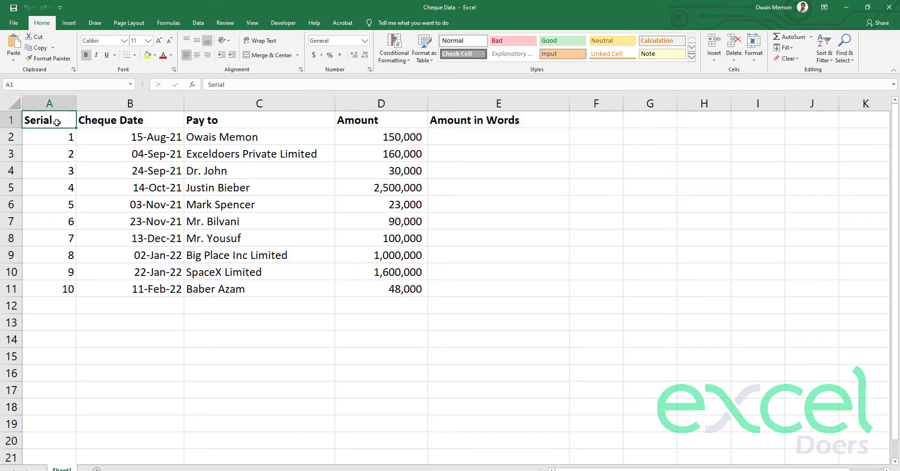
pyautogui.moveTo(116, 118); pyautogui.dragTo(181, 288)
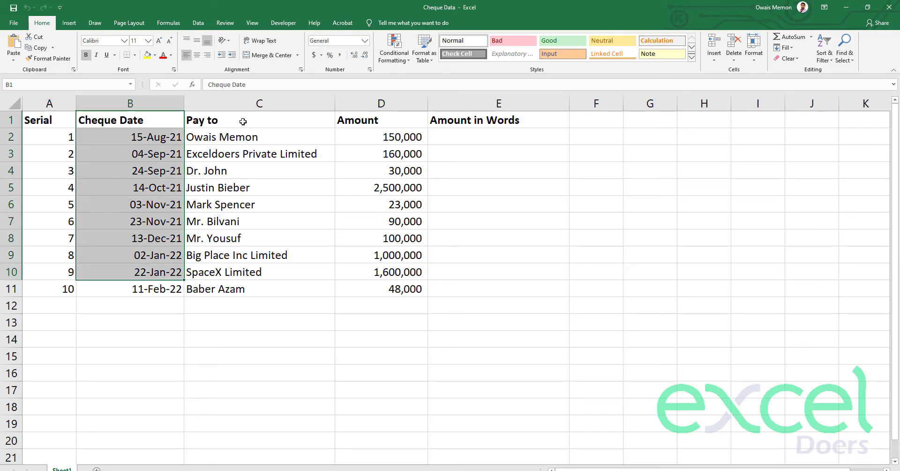
pyautogui.moveTo(243, 122); pyautogui.dragTo(239, 255)
pyautogui.moveTo(396, 118); pyautogui.dragTo(405, 220)
pyautogui.moveTo(487, 125); pyautogui.dragTo(500, 251)
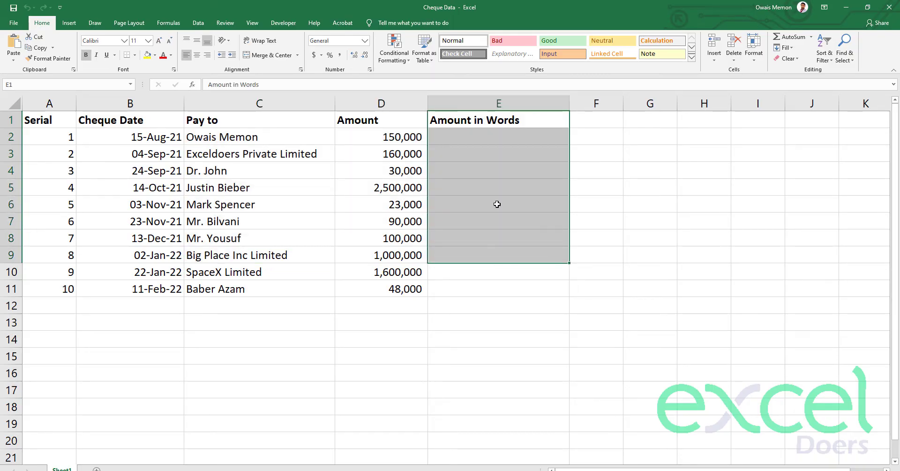
pyautogui.click(4, 137)
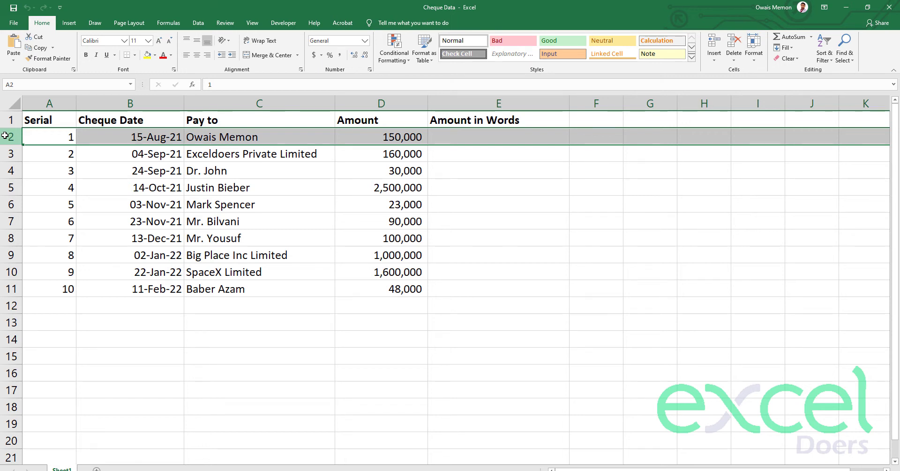
pyautogui.click(11, 156)
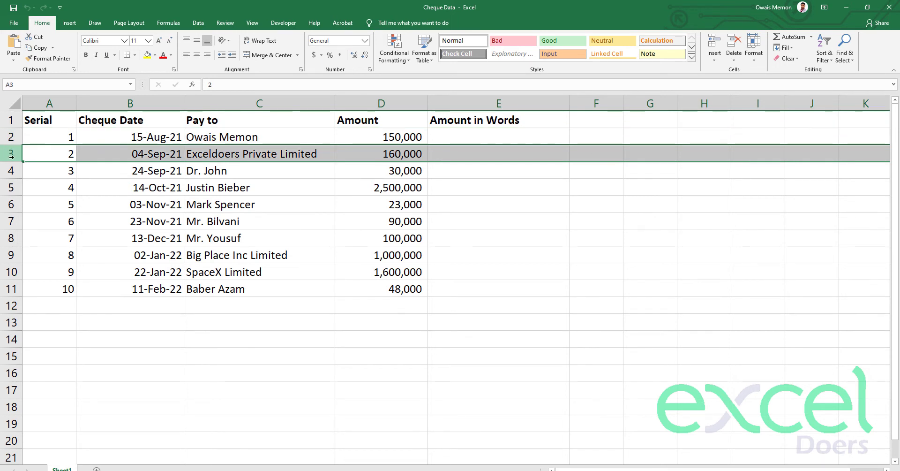
pyautogui.click(466, 136)
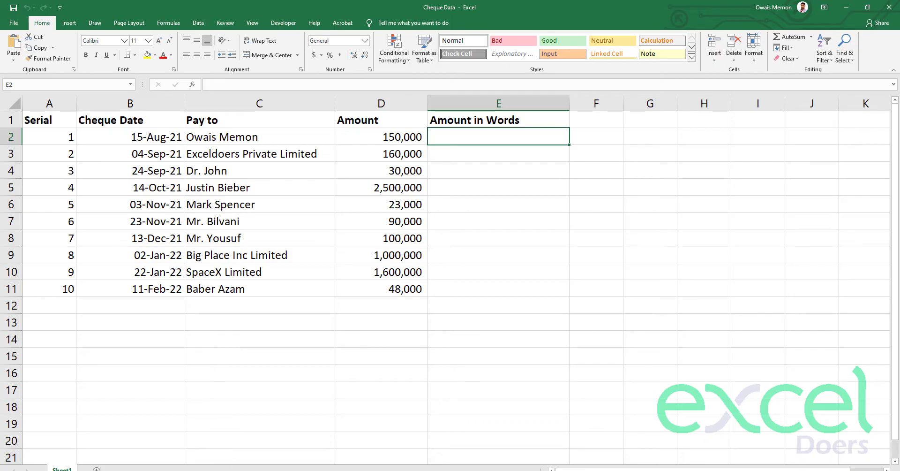
# - Open the Amount in Words Macro text file and copy all of its code
pyautogui.click(230, 470)
pyautogui.doubleClick(212, 102)
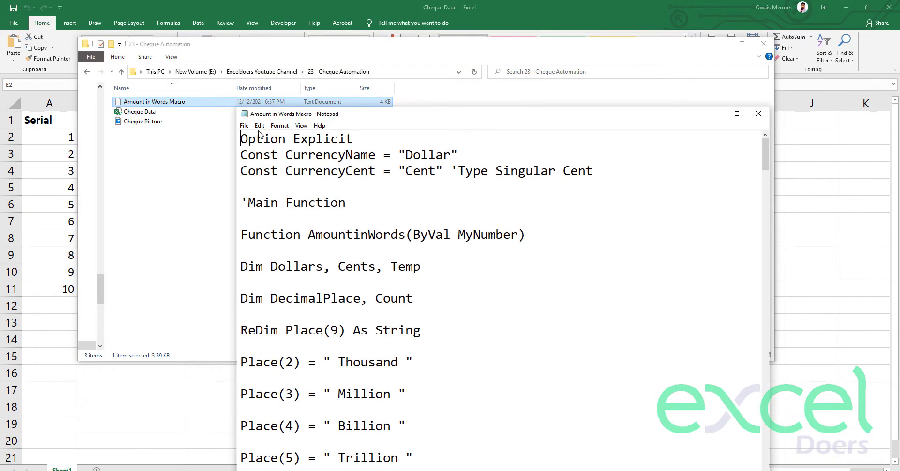
pyautogui.click(353, 211)
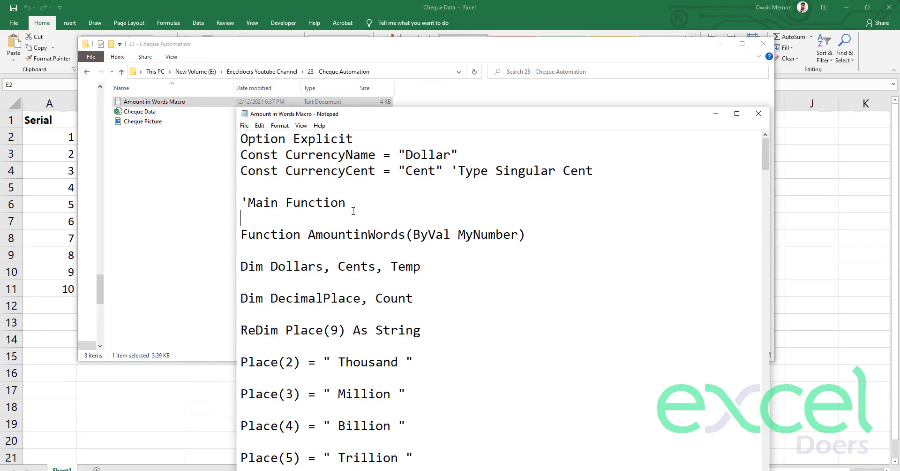
pyautogui.hotkey('ctrl', 'a')
pyautogui.rightClick(342, 235)
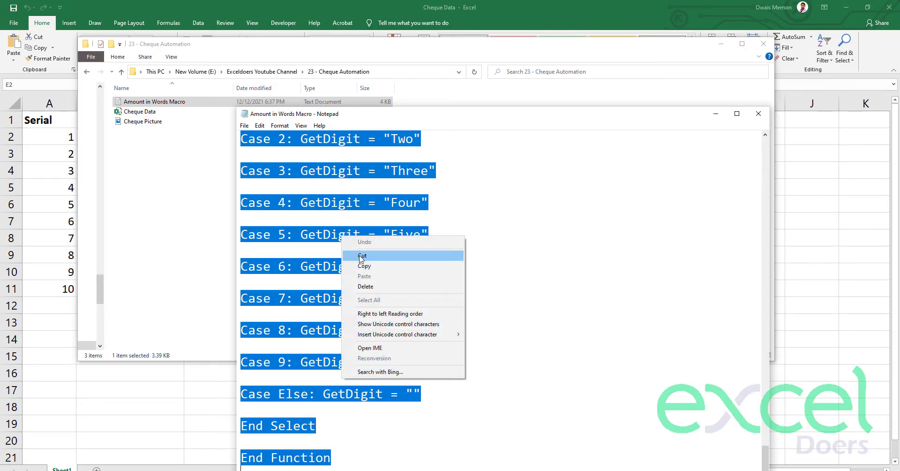
pyautogui.click(371, 265)
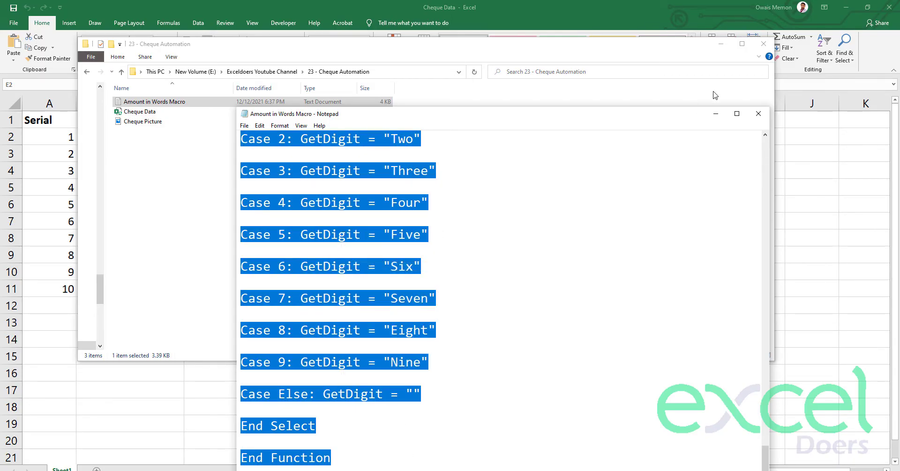
# - Minimize the folder and Notepad windows and bring up Excel's File backstage page
pyautogui.click(722, 46)
pyautogui.click(716, 114)
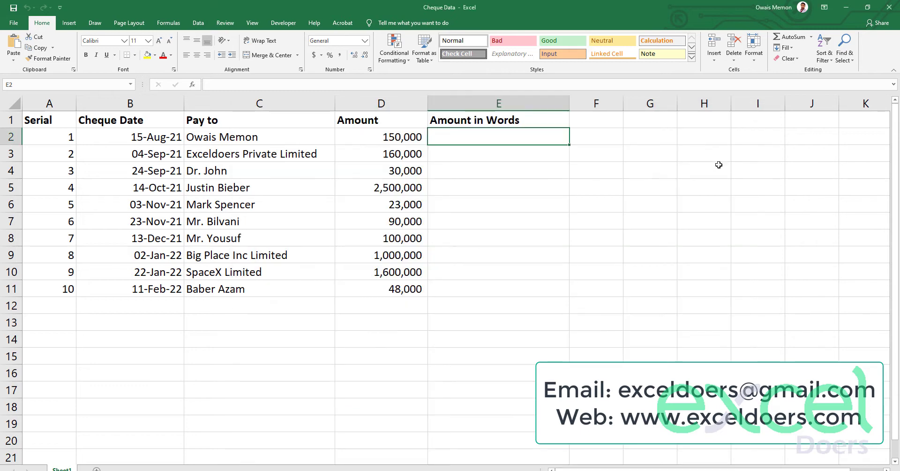
pyautogui.click(296, 24)
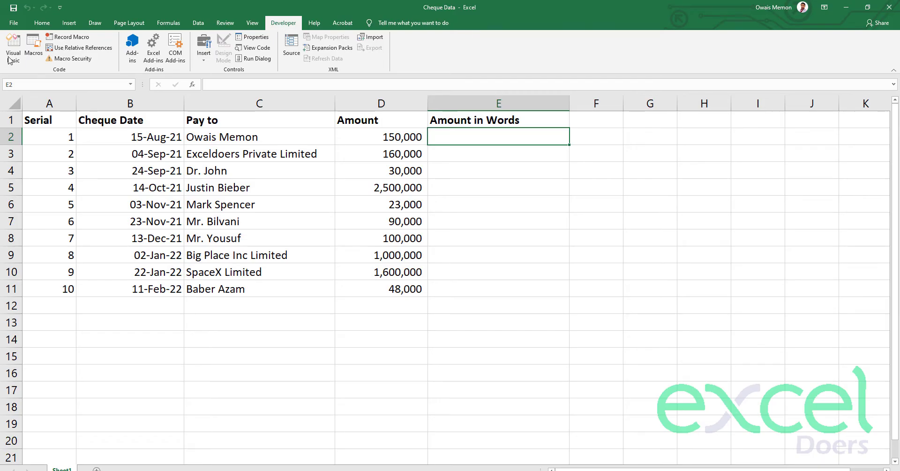
pyautogui.click(14, 23)
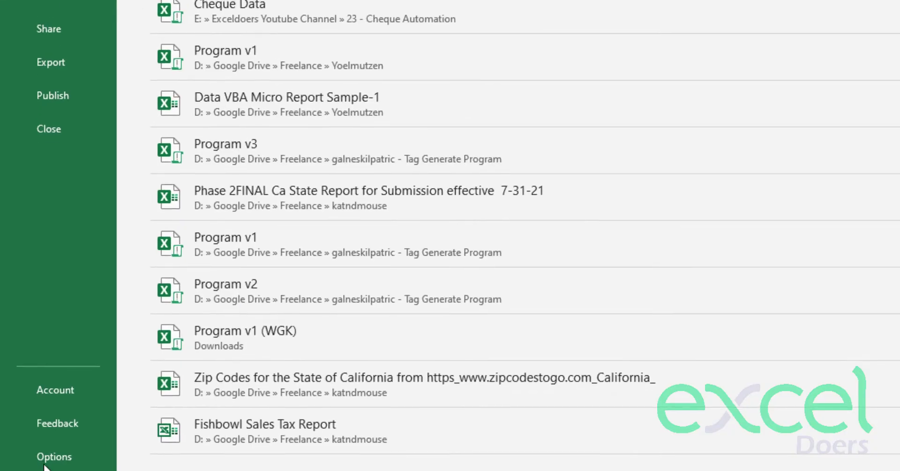
# - Tick Developer under Main Tabs in Excel Options' Customize Ribbon and confirm
pyautogui.click(45, 458)
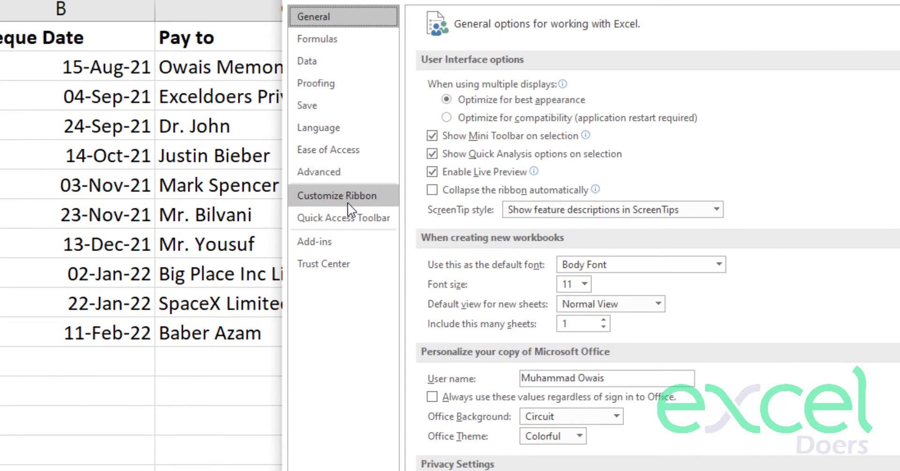
pyautogui.click(255, 205)
pyautogui.click(731, 257)
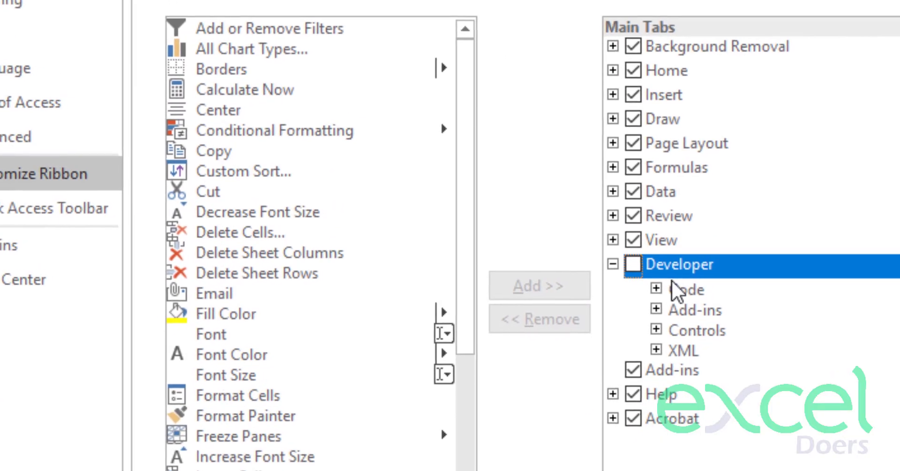
pyautogui.click(630, 265)
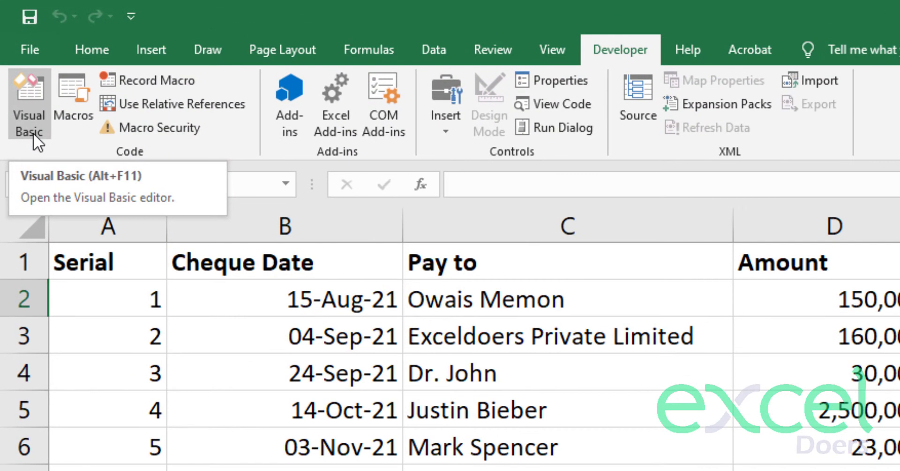
# - Insert a new module into the VBAProject for Cheque Data.xlsm in the Visual Basic editor
pyautogui.click(33, 133)
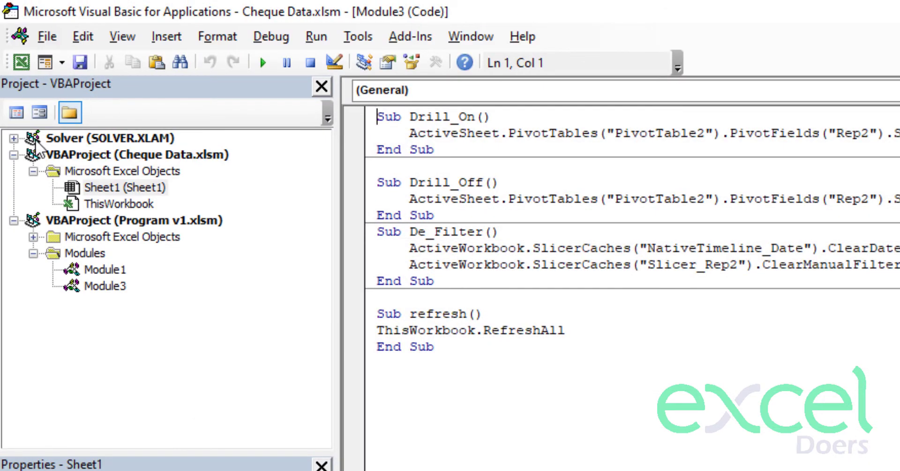
pyautogui.click(177, 155)
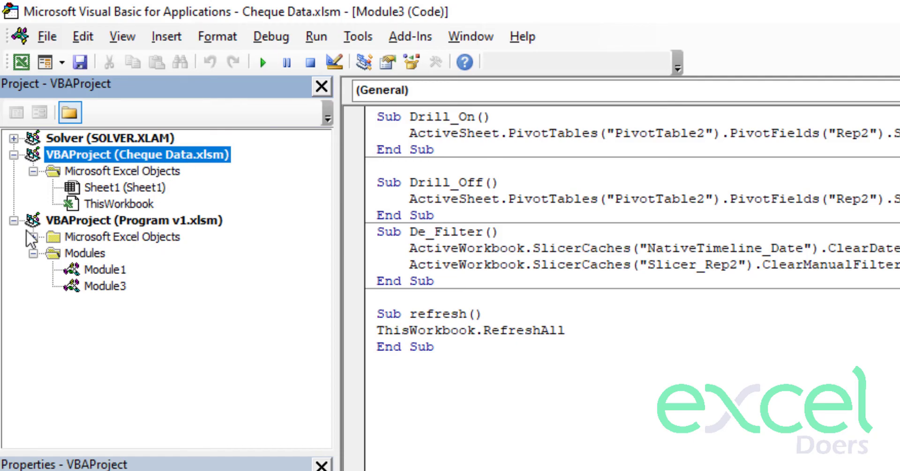
pyautogui.click(15, 221)
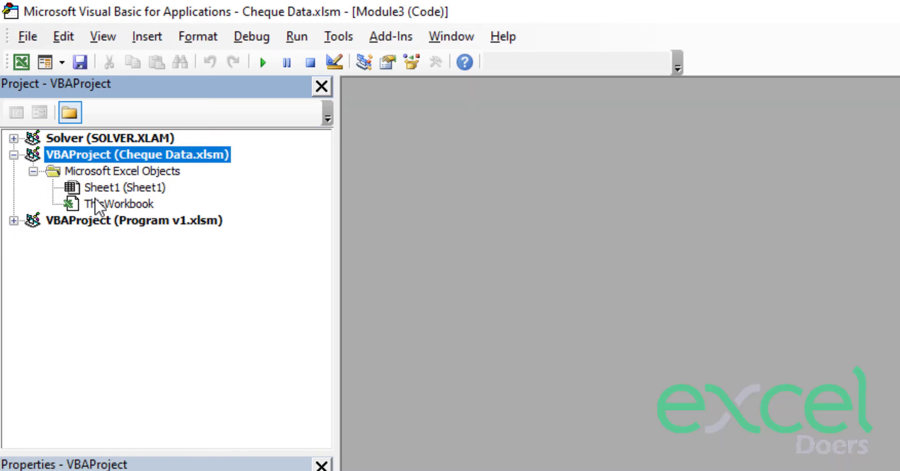
pyautogui.rightClick(116, 158)
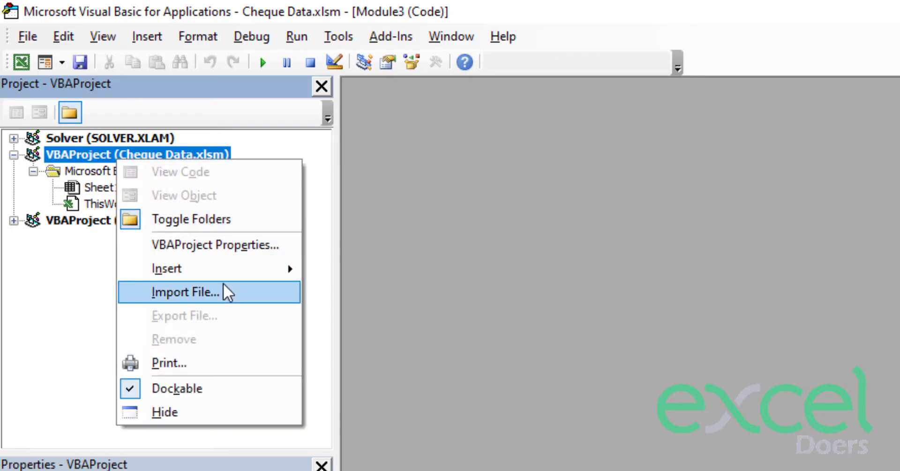
pyautogui.moveTo(218, 271)
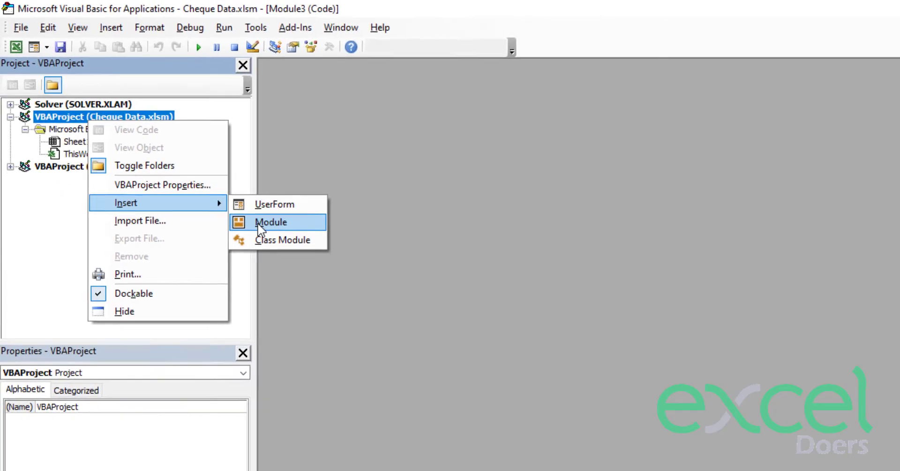
pyautogui.click(240, 207)
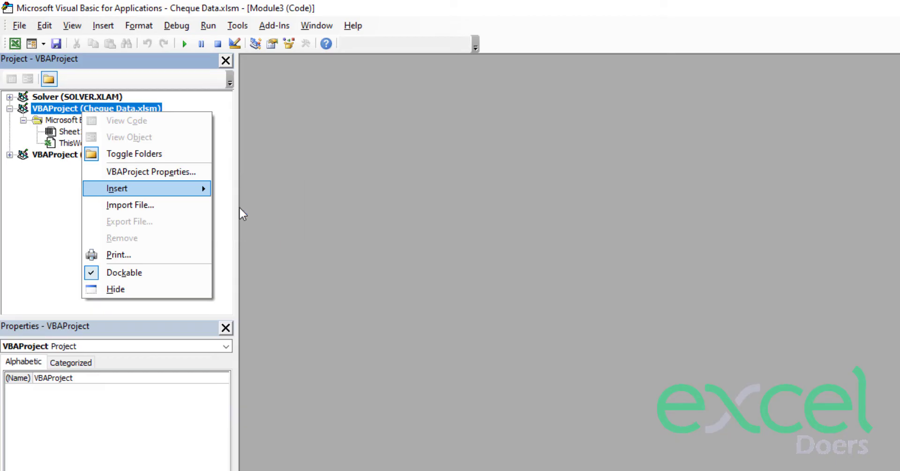
# - Paste the number-to-words code into Module1 and close the editor
pyautogui.rightClick(269, 126)
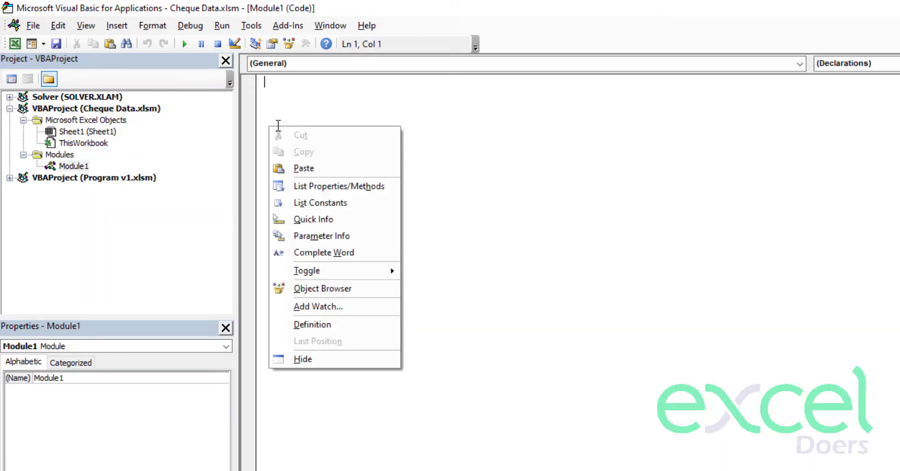
pyautogui.click(326, 174)
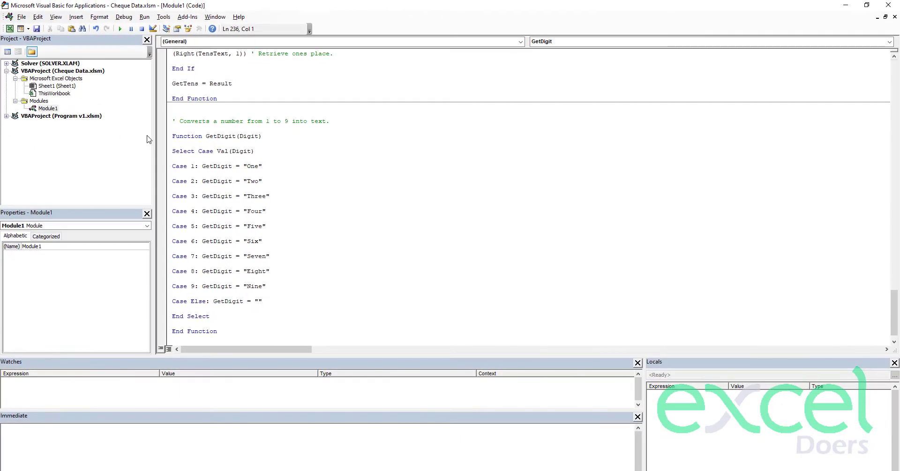
pyautogui.click(888, 4)
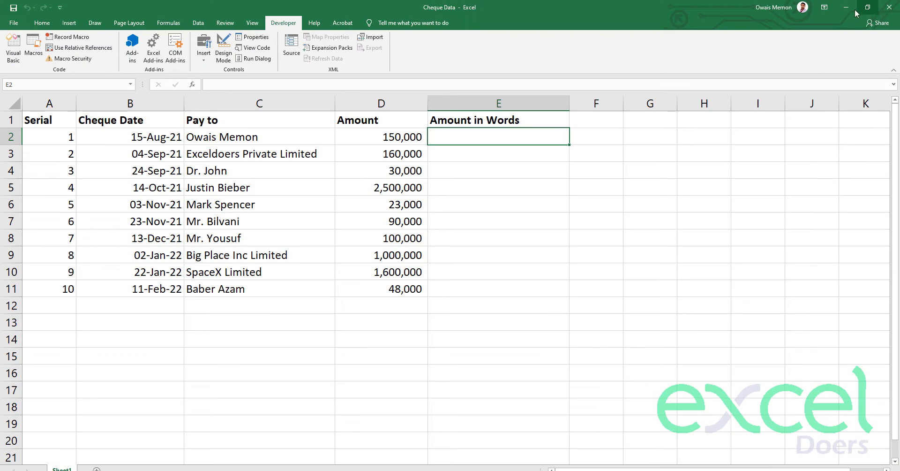
# - Save Cheque Data as an Excel Macro-Enabled Workbook (.xlsm) in the 23 - Cheque Automation folder
pyautogui.click(6, 24)
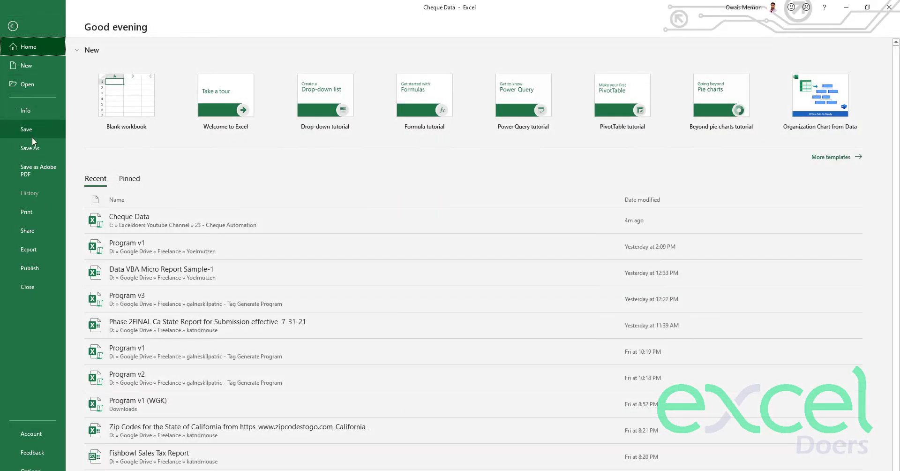
pyautogui.click(34, 148)
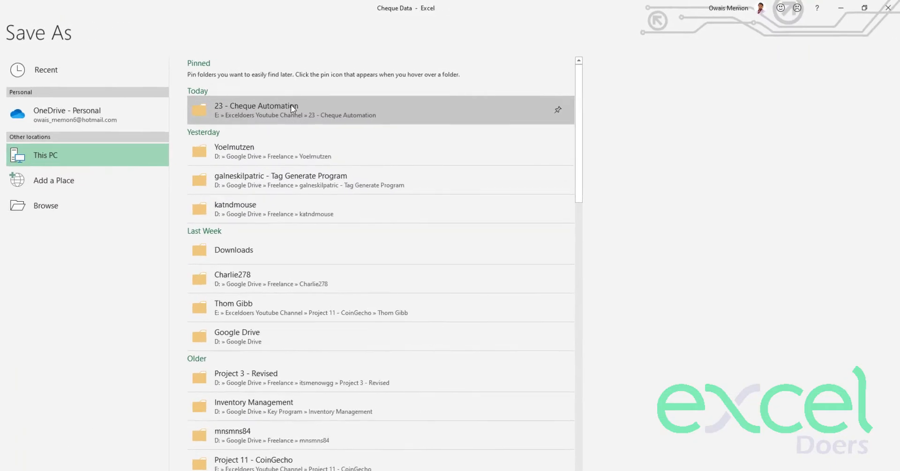
pyautogui.click(329, 97)
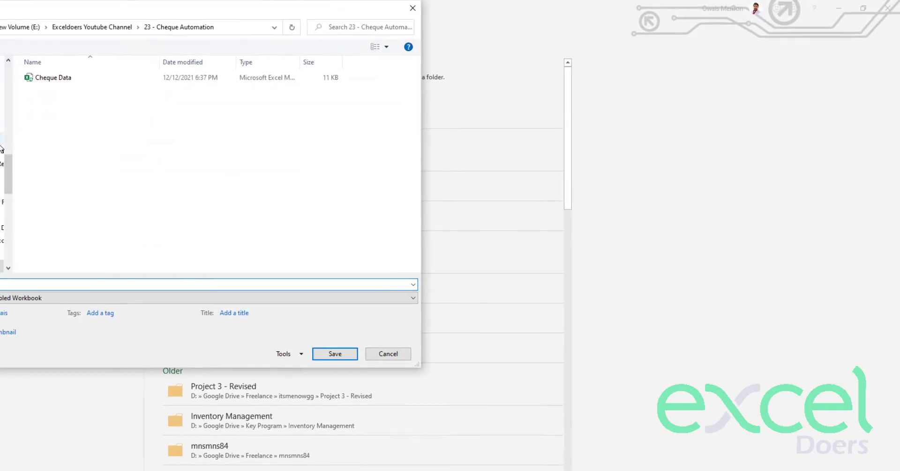
pyautogui.scroll(5, 15, 143)
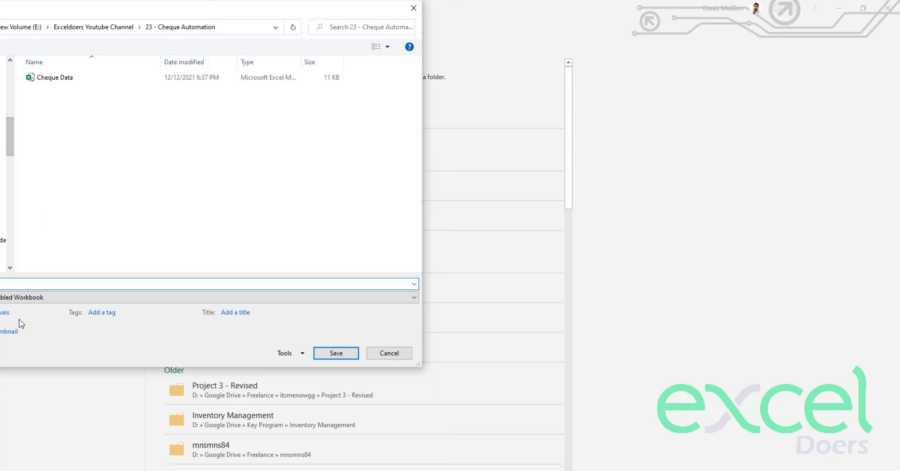
pyautogui.click(16, 300)
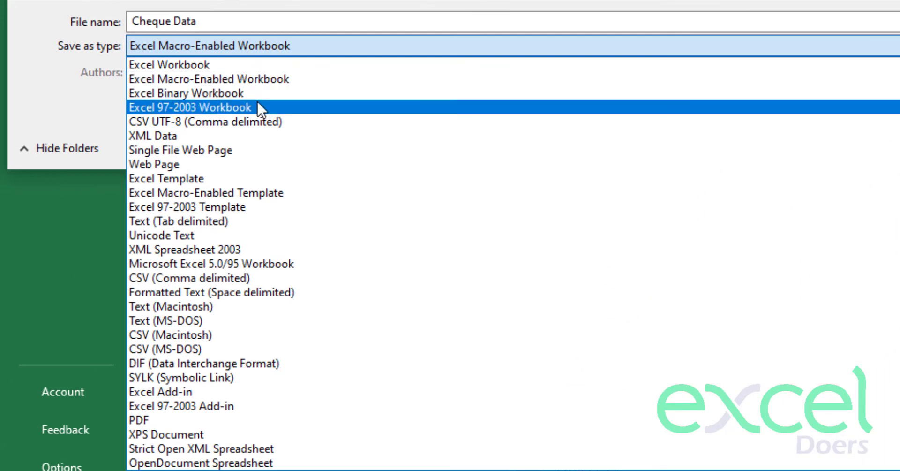
pyautogui.click(214, 84)
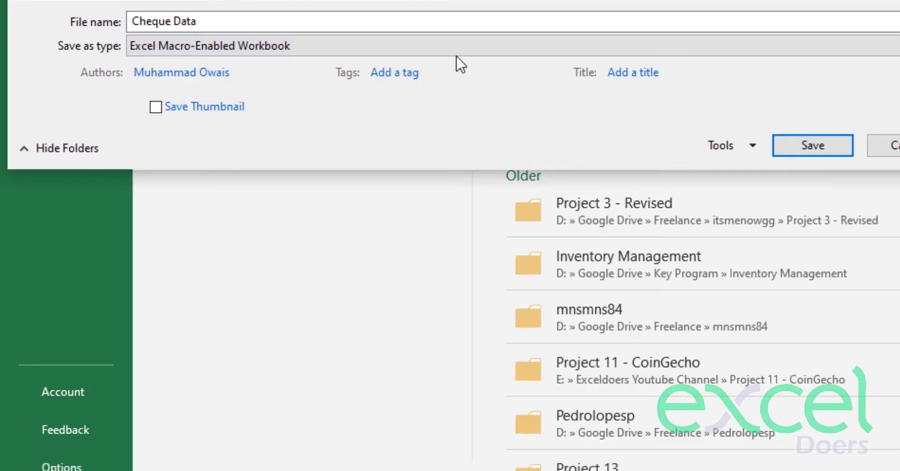
pyautogui.click(820, 145)
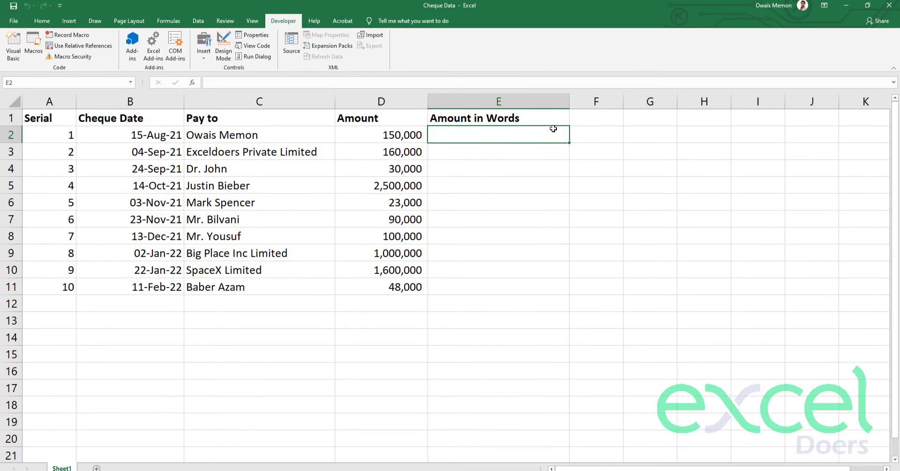
# - Enter the formula =AmountinWords(D2) in cell E2
pyautogui.moveTo(488, 133); pyautogui.dragTo(486, 270)
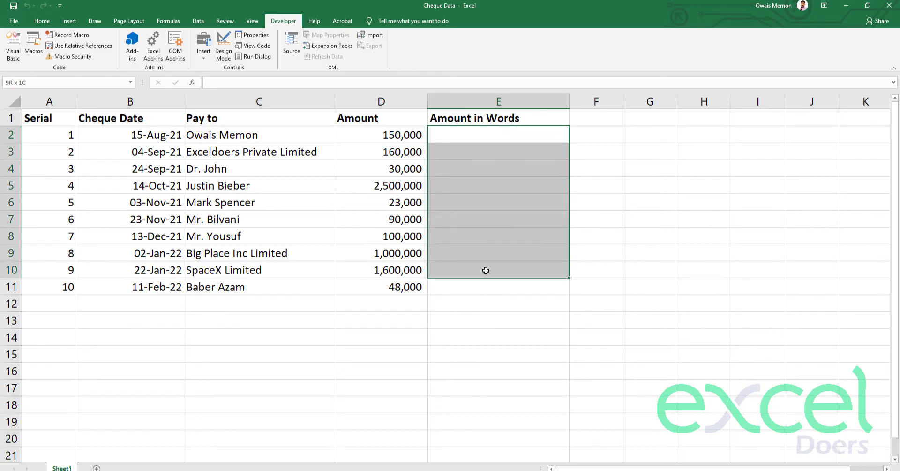
pyautogui.click(490, 130)
pyautogui.write('=')
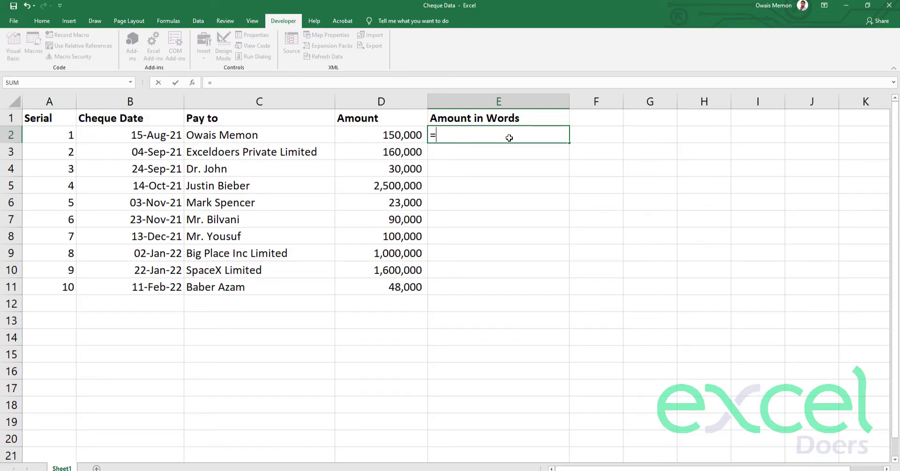
pyautogui.write('amoun')
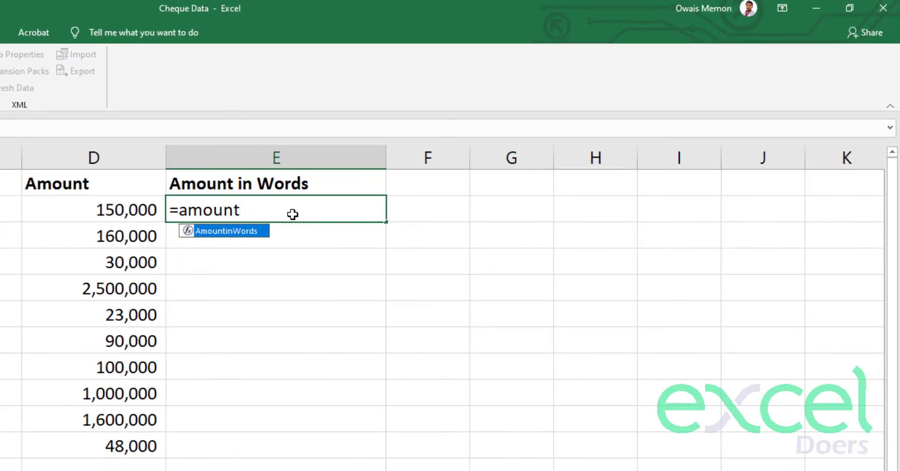
pyautogui.write('t')
pyautogui.press('Tab')
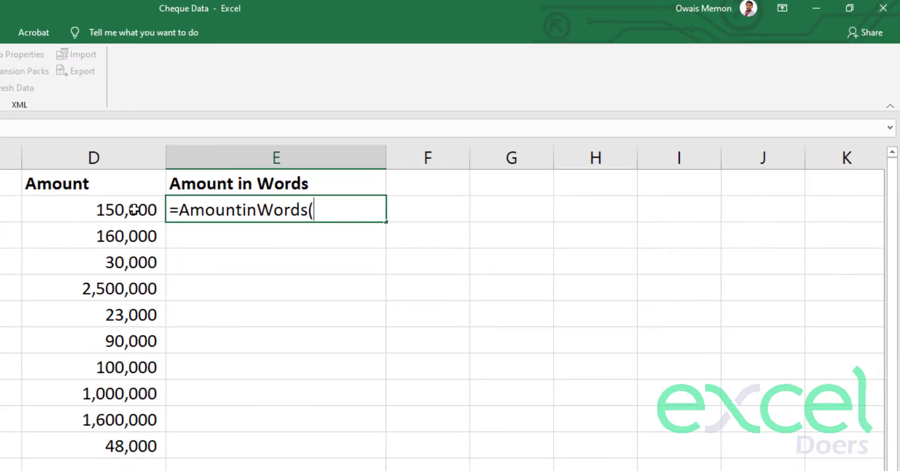
pyautogui.click(123, 209)
pyautogui.write(')')
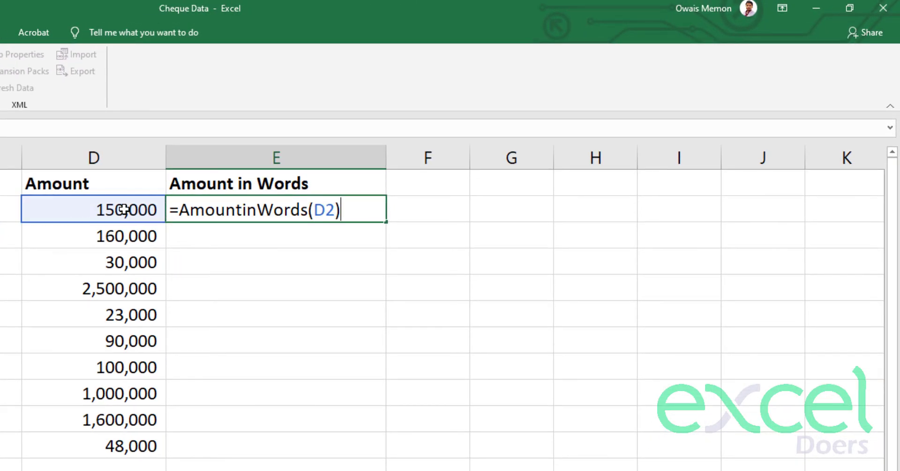
pyautogui.press('Return')
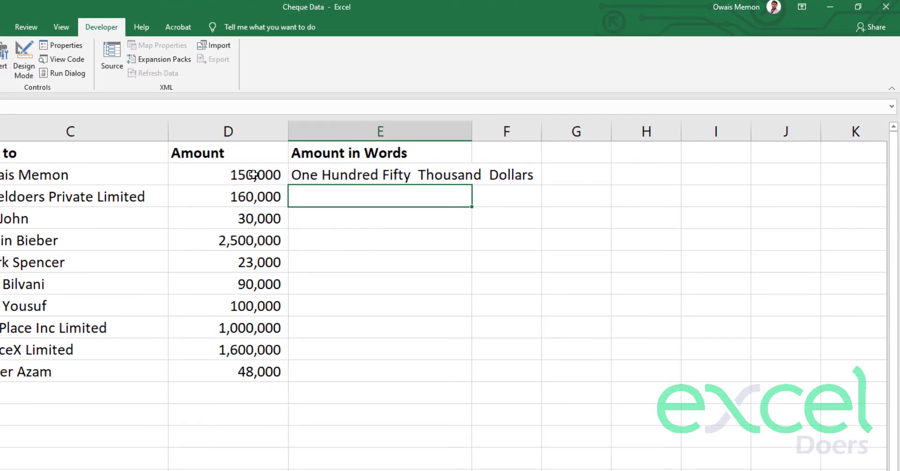
# - Copy the E2 formula down through E11 and clear the copy mode
pyautogui.press('Up')
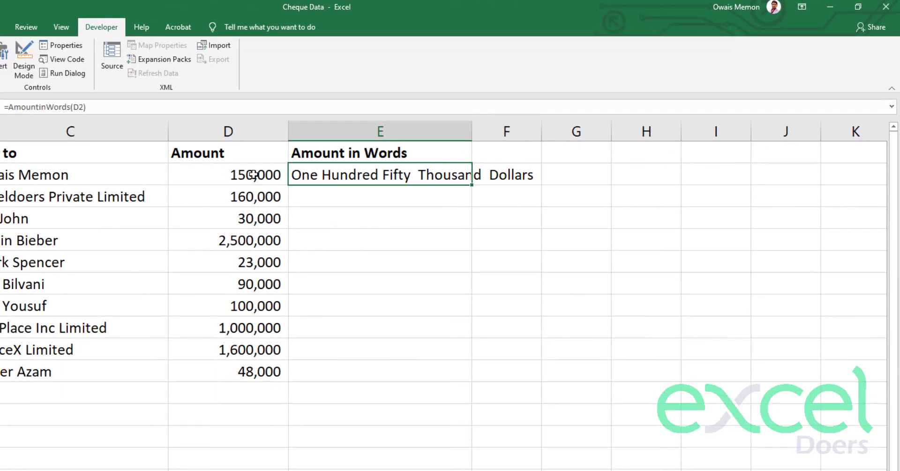
pyautogui.hotkey('ctrl', 'c')
pyautogui.hotkey('shift', 'Down')
pyautogui.hotkey('shift', 'Down')
pyautogui.hotkey('shift', 'Down')
pyautogui.hotkey('shift', 'Down')
pyautogui.hotkey('shift', 'Down')
pyautogui.hotkey('shift', 'Down')
pyautogui.hotkey('shift', 'Down')
pyautogui.hotkey('shift', 'Down')
pyautogui.hotkey('shift', 'Down')
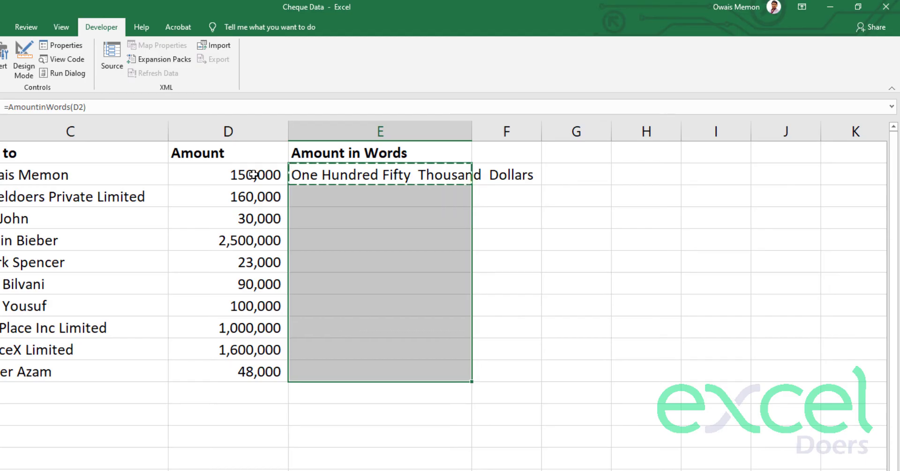
pyautogui.hotkey('ctrl', 'v')
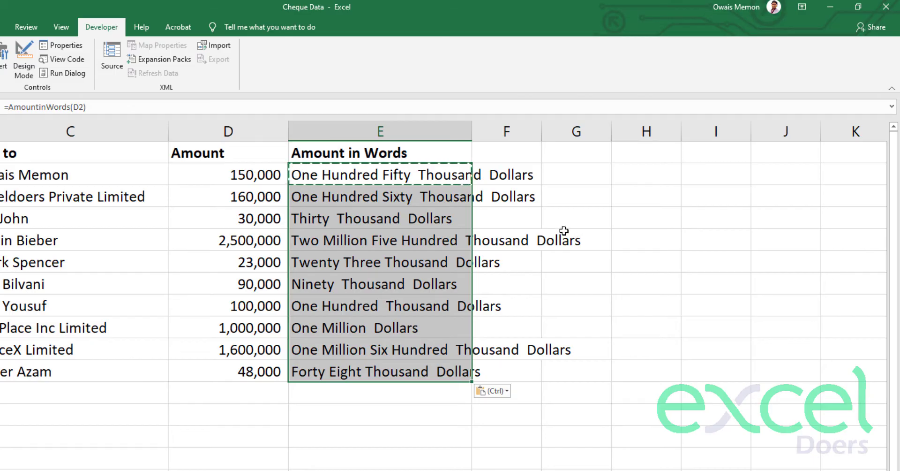
pyautogui.click(512, 178)
pyautogui.click(450, 177)
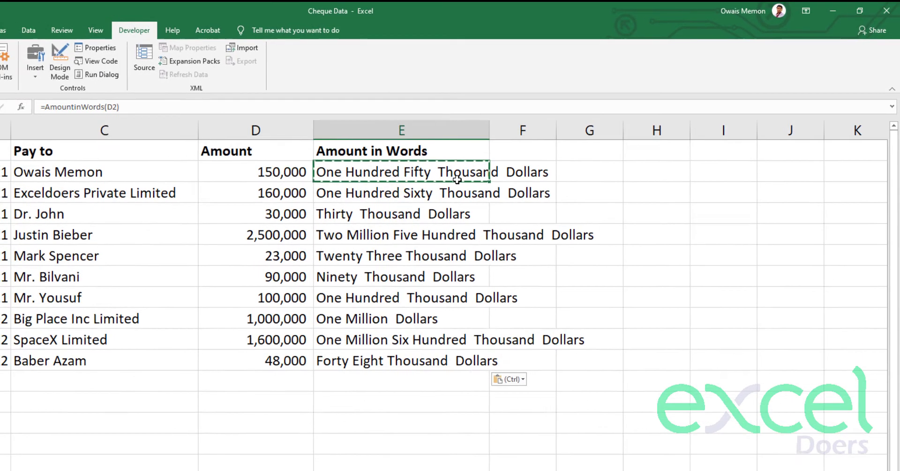
pyautogui.press('Escape')
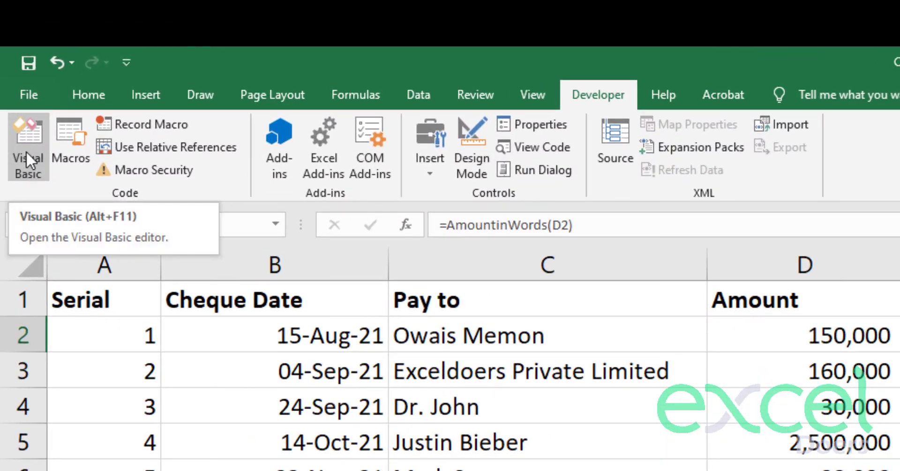
# - In Module1, change the currency constants Dollar to Rupees and Cent to Paisa, then close the editor
pyautogui.click(19, 141)
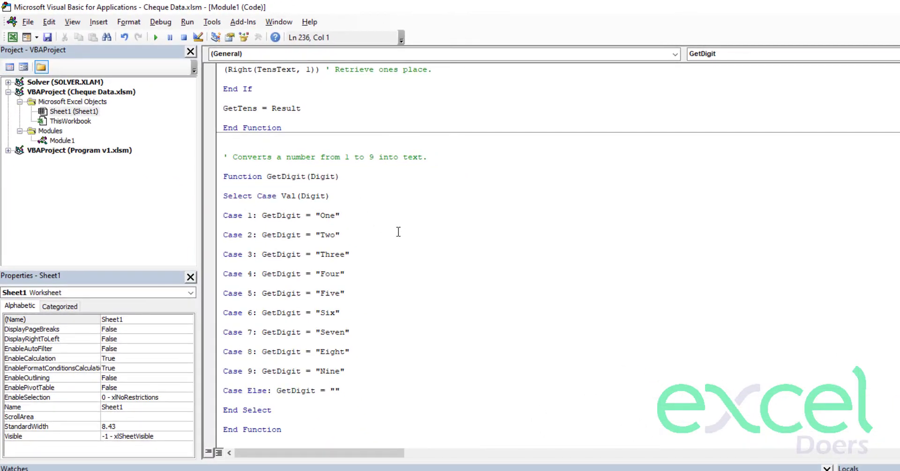
pyautogui.click(398, 231)
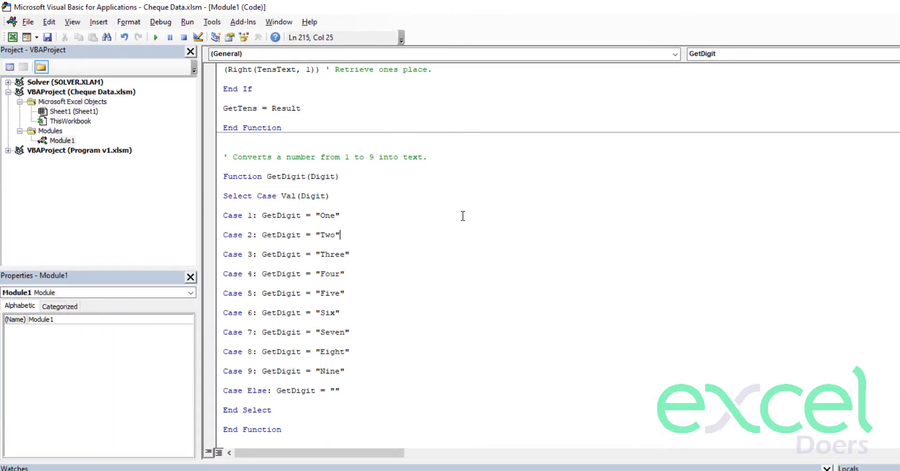
pyautogui.scroll(20, 558, 253)
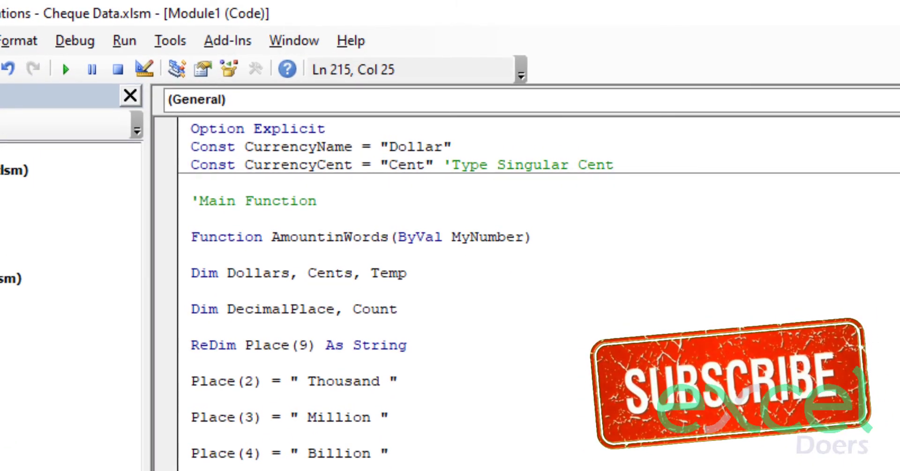
pyautogui.moveTo(442, 146); pyautogui.dragTo(389, 146)
pyautogui.write('Rupee')
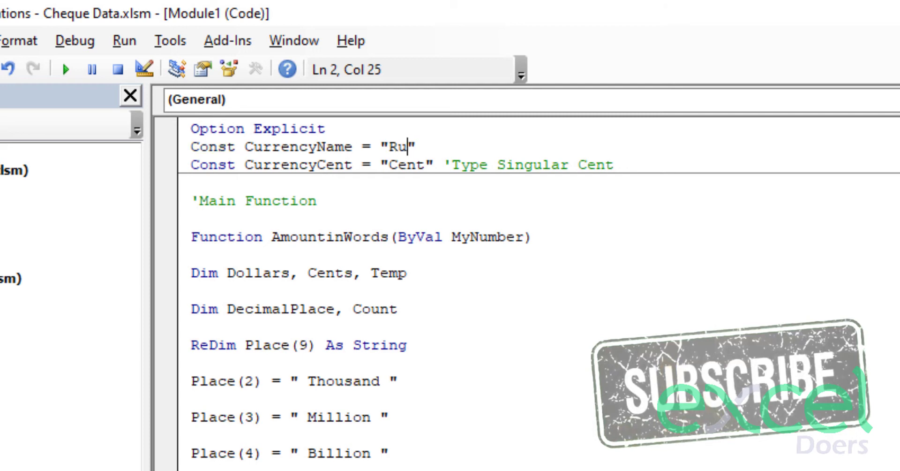
pyautogui.write('s')
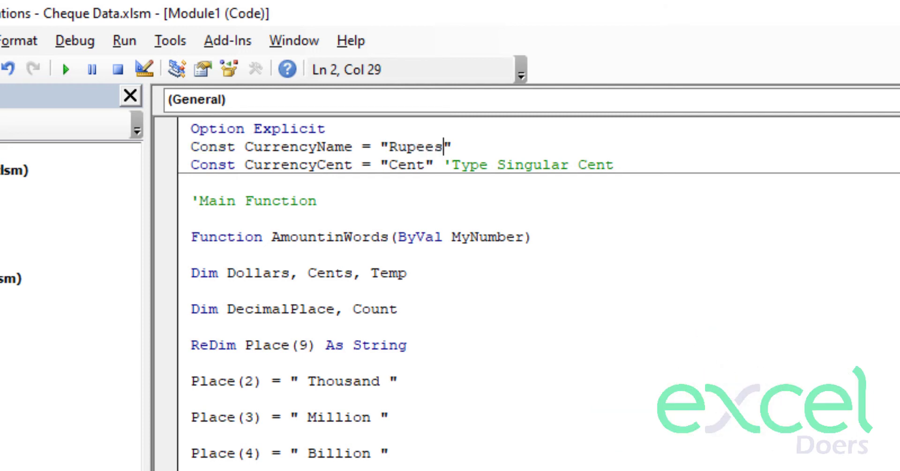
pyautogui.click(424, 165)
pyautogui.press('BackSpace')
pyautogui.press('BackSpace')
pyautogui.press('BackSpace')
pyautogui.press('BackSpace')
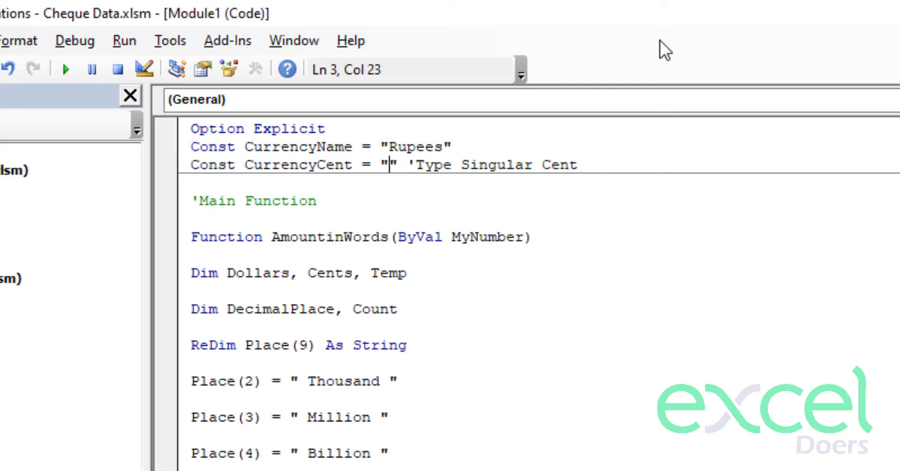
pyautogui.write('Paisa')
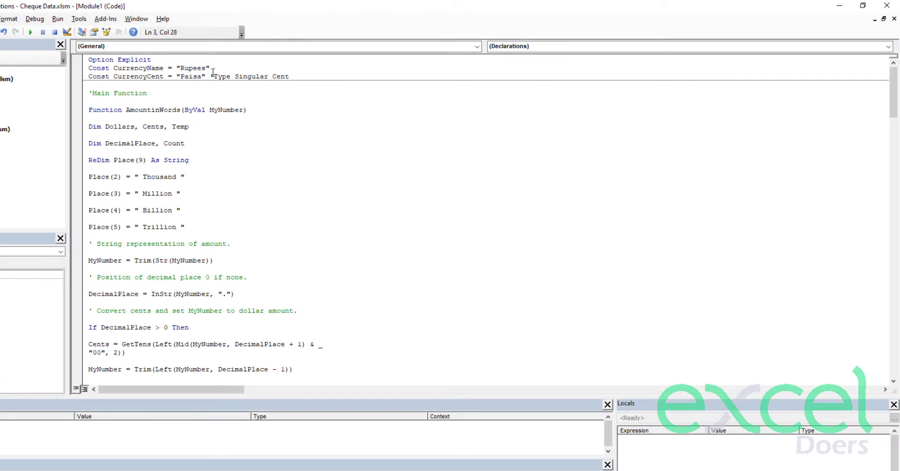
pyautogui.click(887, 5)
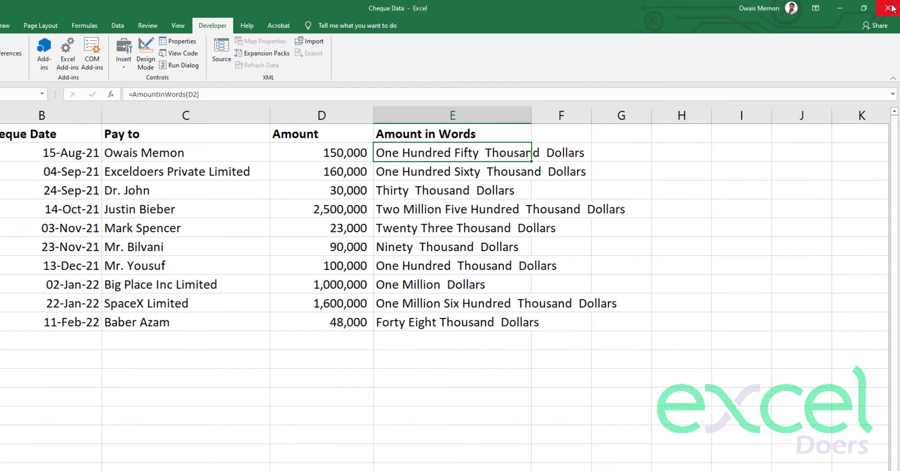
# - Recommit E2's formula with F2 and Enter to refresh the amounts
pyautogui.press('F2')
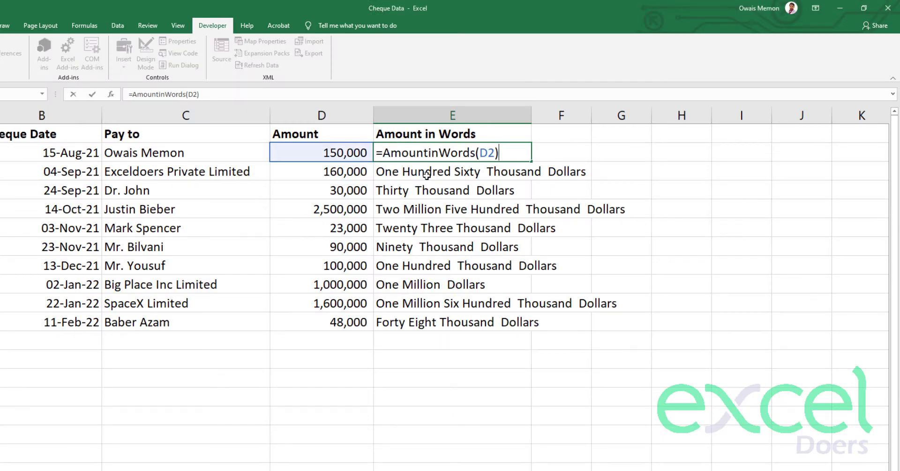
pyautogui.press('Return')
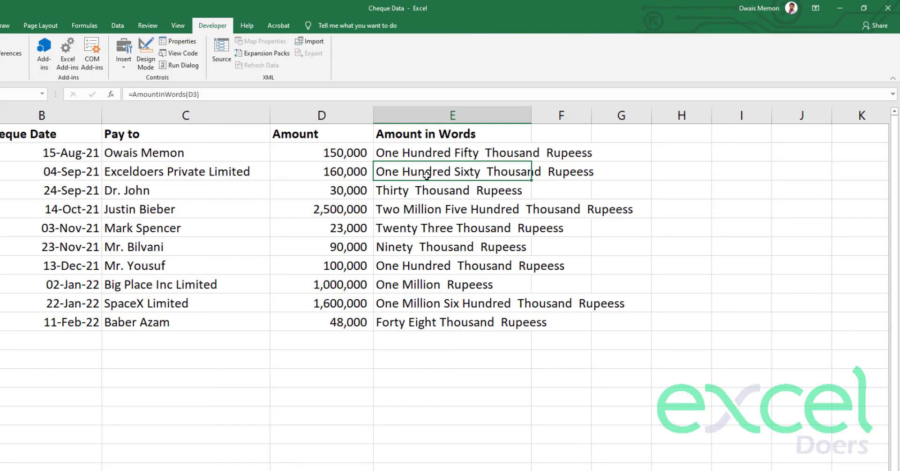
pyautogui.hotkey('alt', 'Tab')
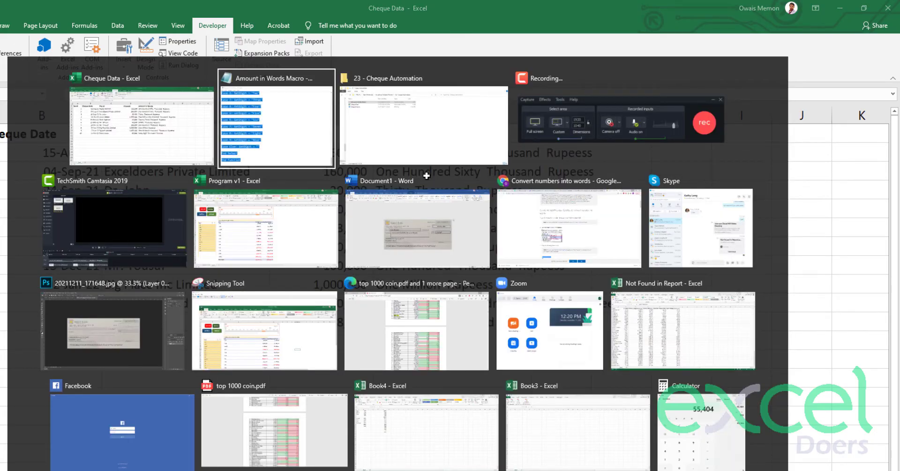
pyautogui.press('Escape')
# - Reopen the VBA editor with Alt+F11 and change Rupees to the singular Rupee
pyautogui.hotkey('alt', 'F11')
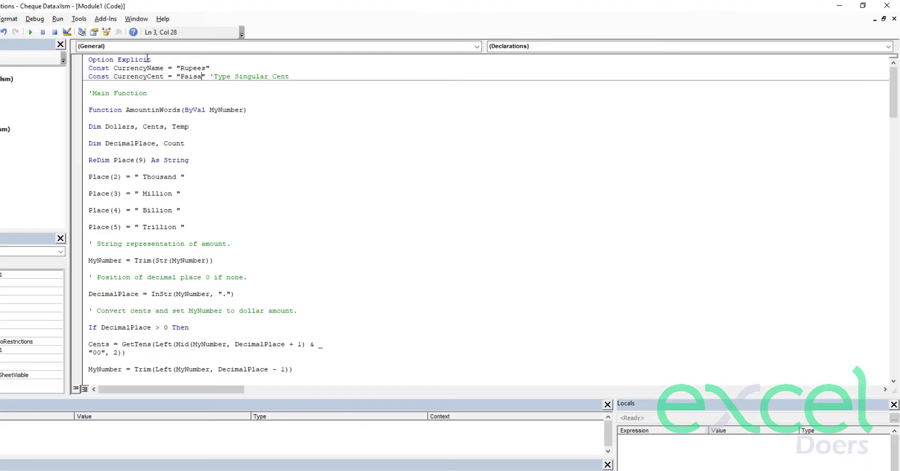
pyautogui.click(203, 67)
pyautogui.press('Delete')
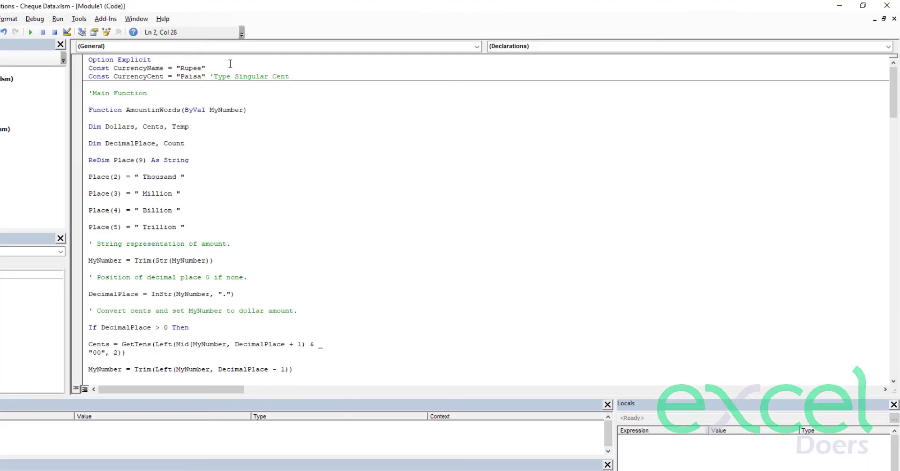
# - Add the comment 'Type Singular Dollar after the Rupee currency name and close the editor
pyautogui.moveTo(210, 75); pyautogui.dragTo(295, 76)
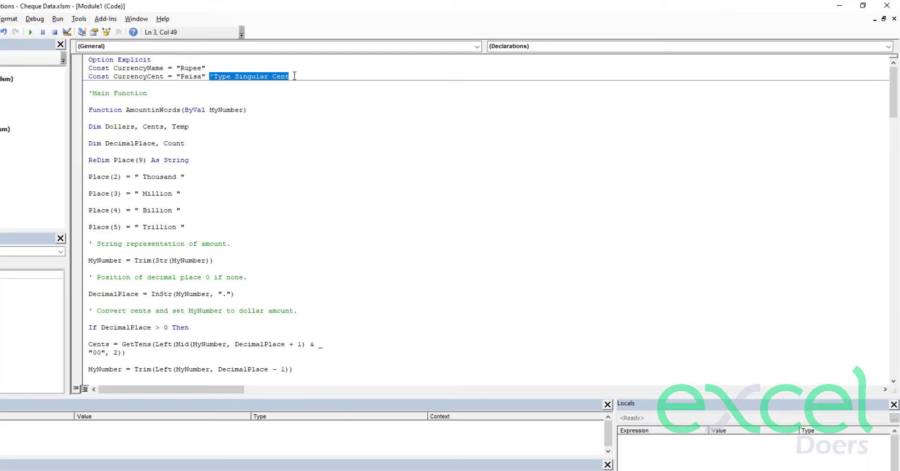
pyautogui.hotkey('ctrl', 'c')
pyautogui.press('Up')
pyautogui.hotkey('ctrl', 'v')
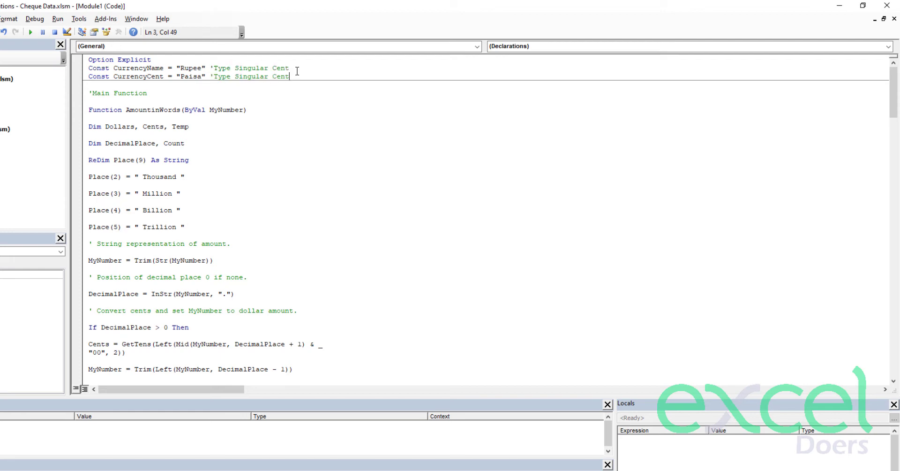
pyautogui.doubleClick(285, 69)
pyautogui.write('Dollar')
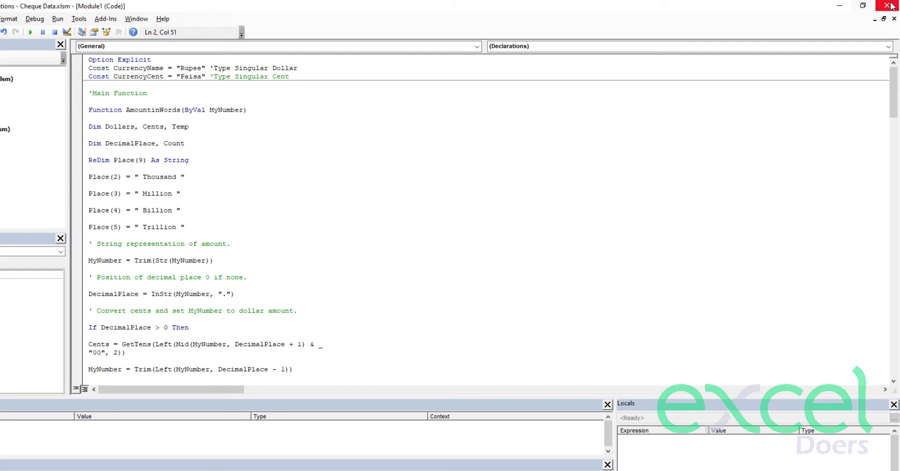
pyautogui.click(887, 5)
pyautogui.doubleClick(443, 159)
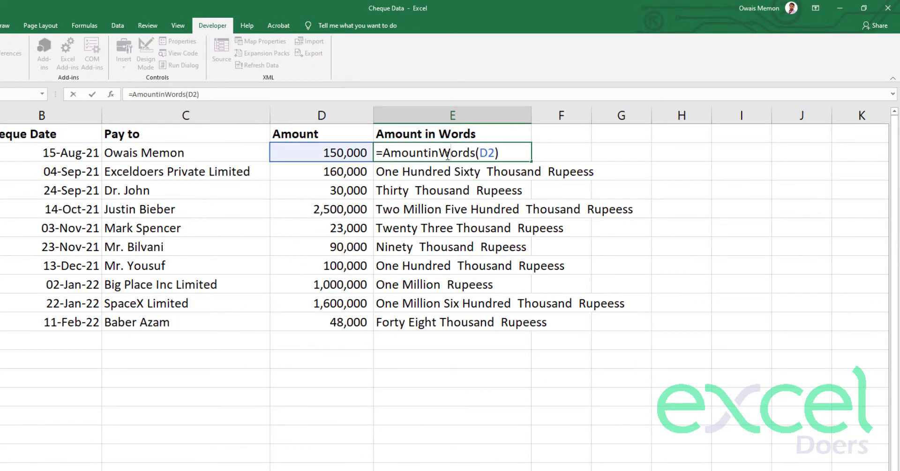
# - Commit E2's formula again so the Amount in Words column recalculates
pyautogui.press('Return')
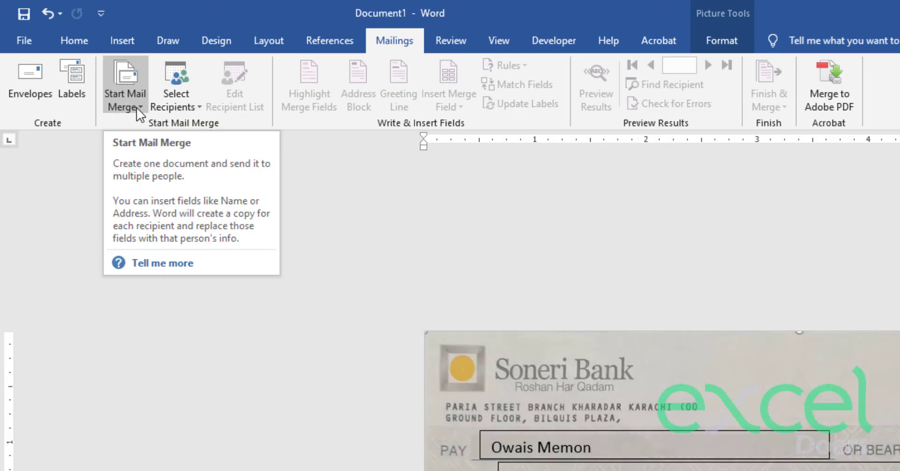
# - Bring up the Start Mail Merge options for the cheque template on the Mailings tab
pyautogui.click(136, 107)
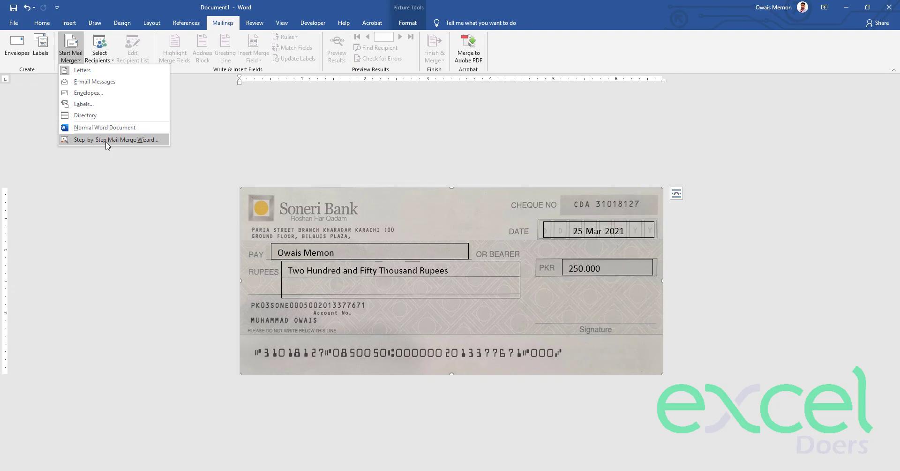
# - Run the Step-by-Step Mail Merge Wizard with Letters and the current document, reaching Select recipients
pyautogui.click(106, 142)
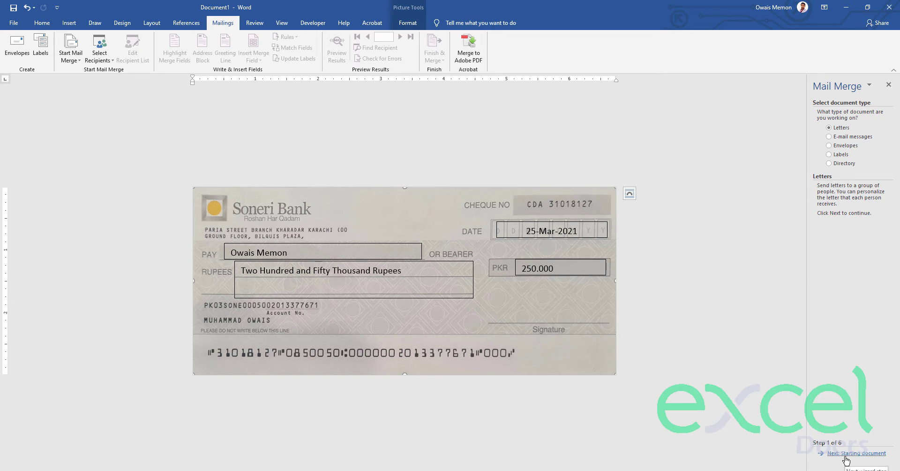
pyautogui.click(847, 453)
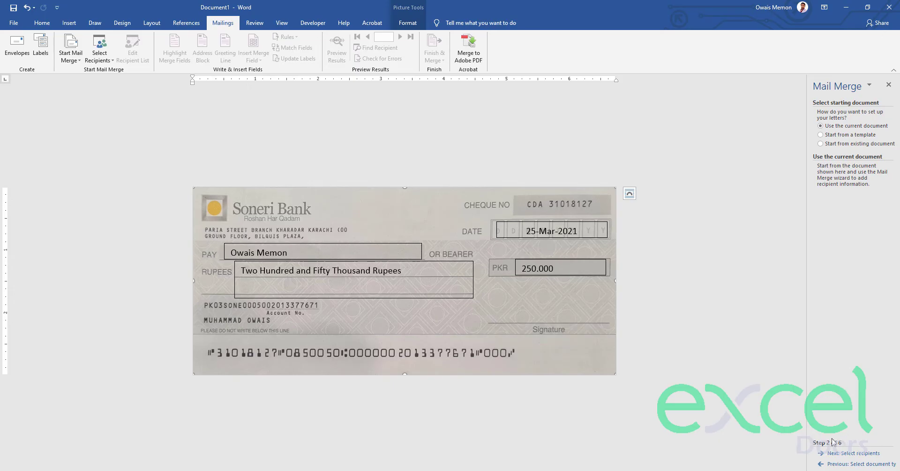
pyautogui.click(857, 454)
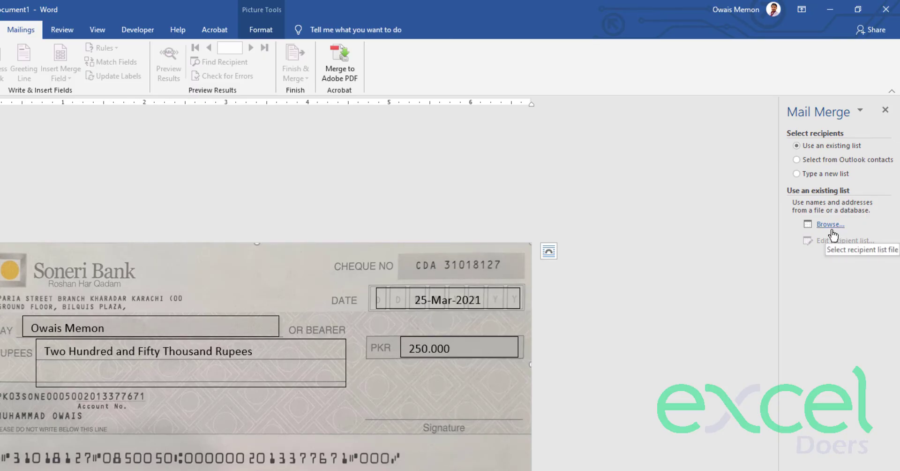
# - Choose the Cheque Data workbook in the 23 - Cheque Automation folder as the recipient list
pyautogui.click(832, 230)
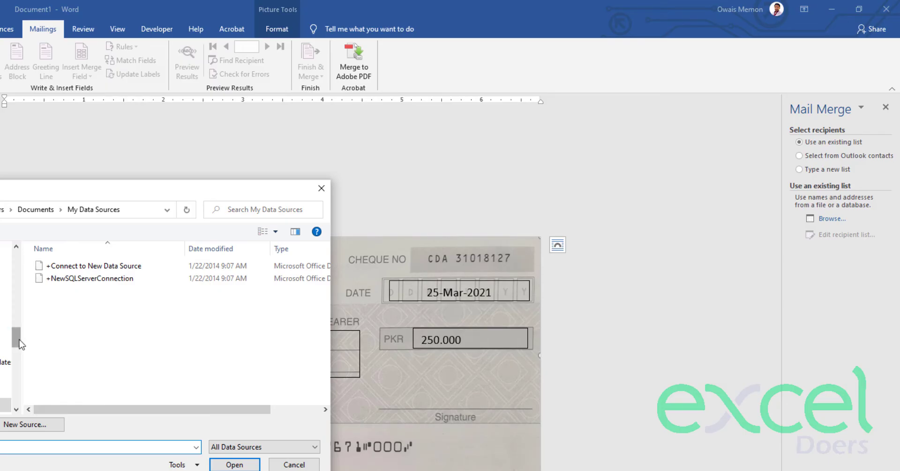
pyautogui.scroll(5, 16, 334)
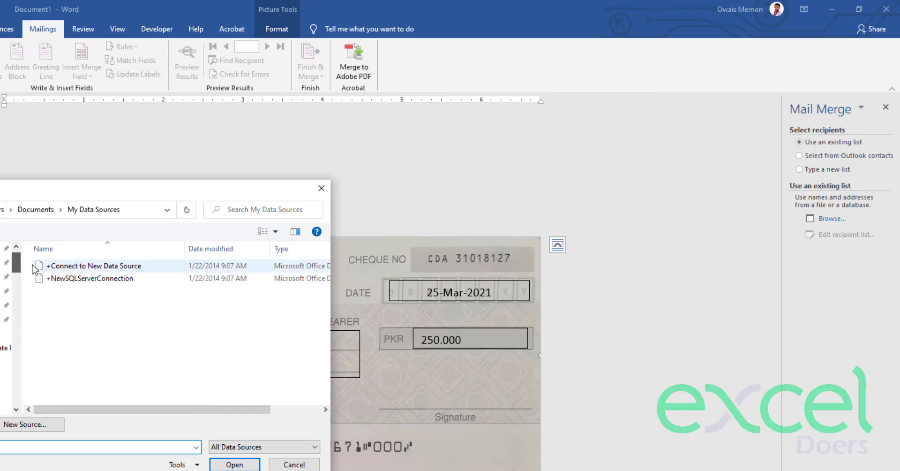
pyautogui.scroll(2, 7, 328)
pyautogui.click(4, 390)
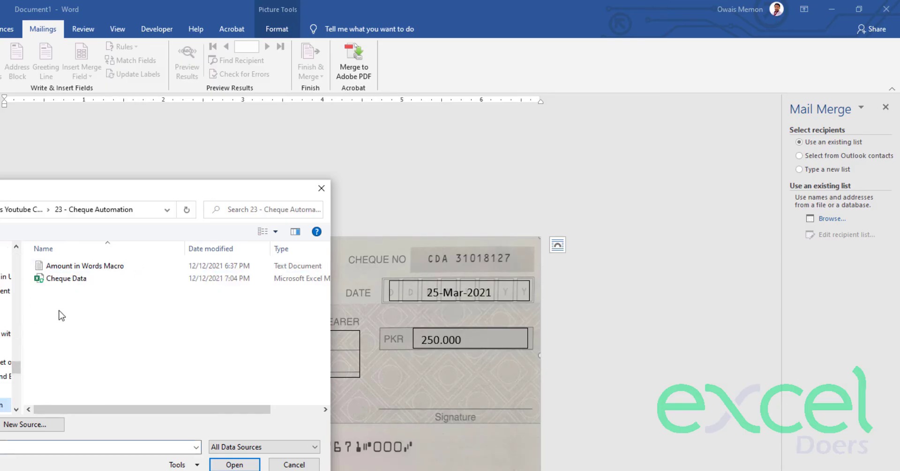
pyautogui.click(66, 282)
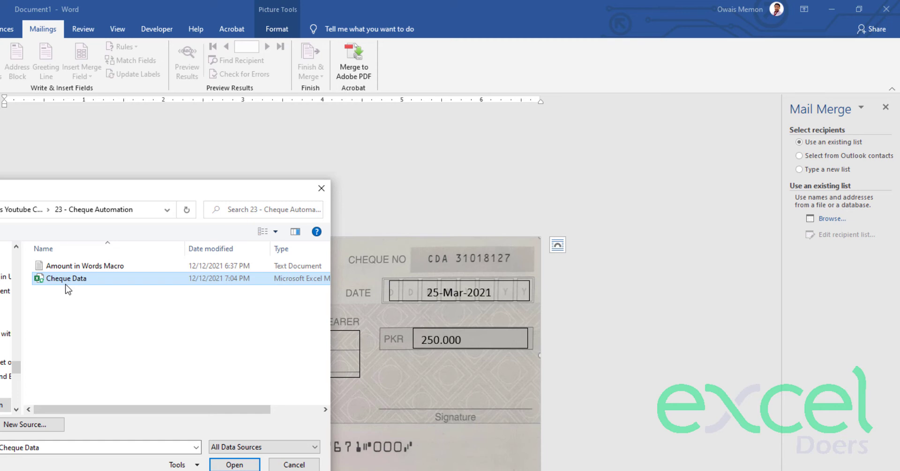
pyautogui.click(235, 466)
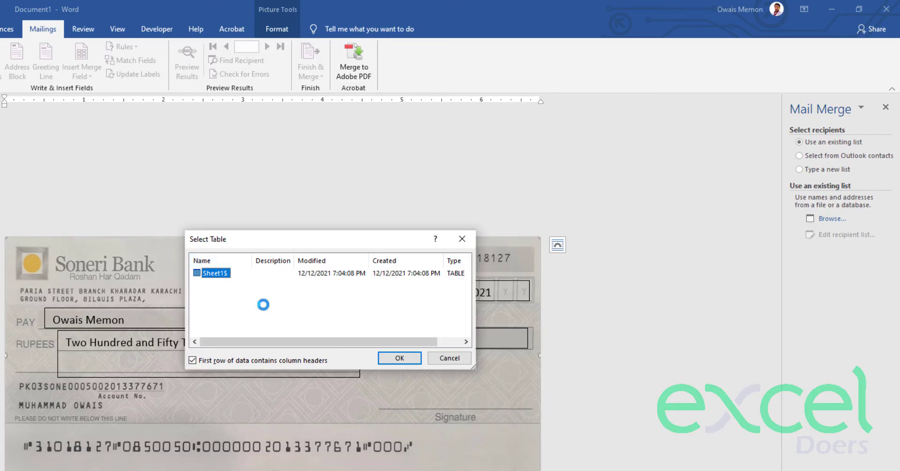
# - Use Sheet1$ as the data table and accept all ten rows in Mail Merge Recipients
pyautogui.click(399, 359)
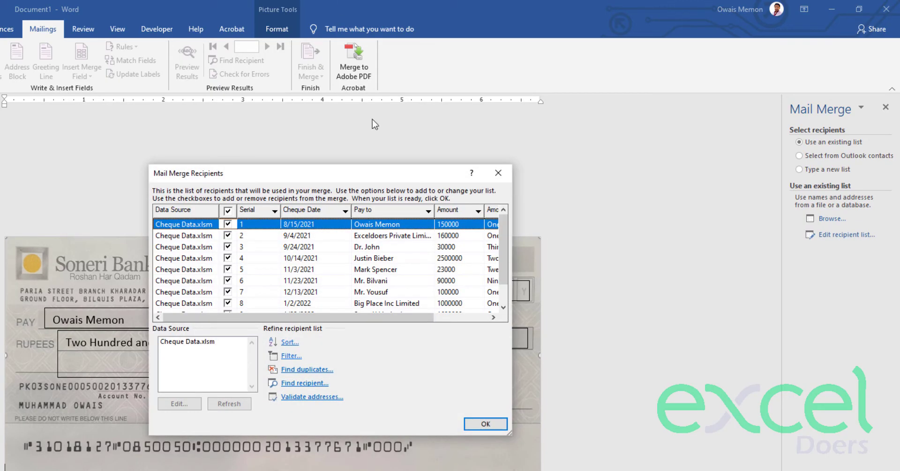
pyautogui.moveTo(372, 317)
pyautogui.mouseDown()
pyautogui.moveTo(426, 318)
pyautogui.moveTo(372, 319)
pyautogui.mouseUp()
pyautogui.moveTo(506, 259); pyautogui.dragTo(501, 289)
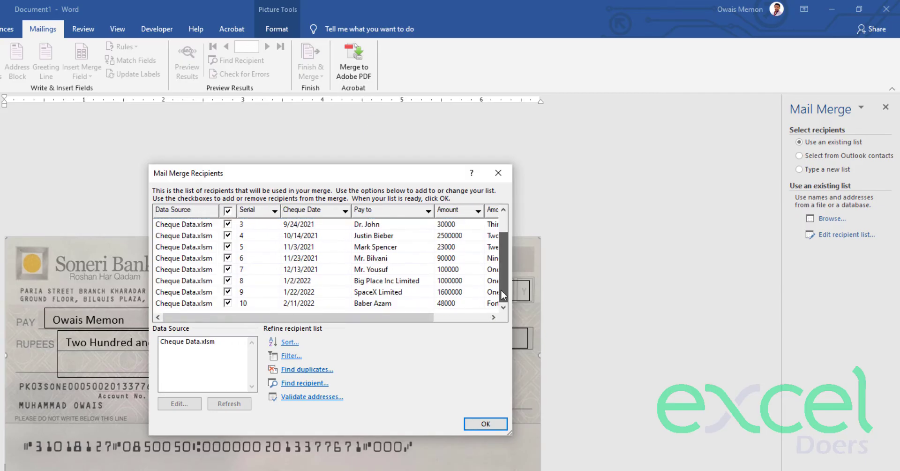
pyautogui.click(486, 421)
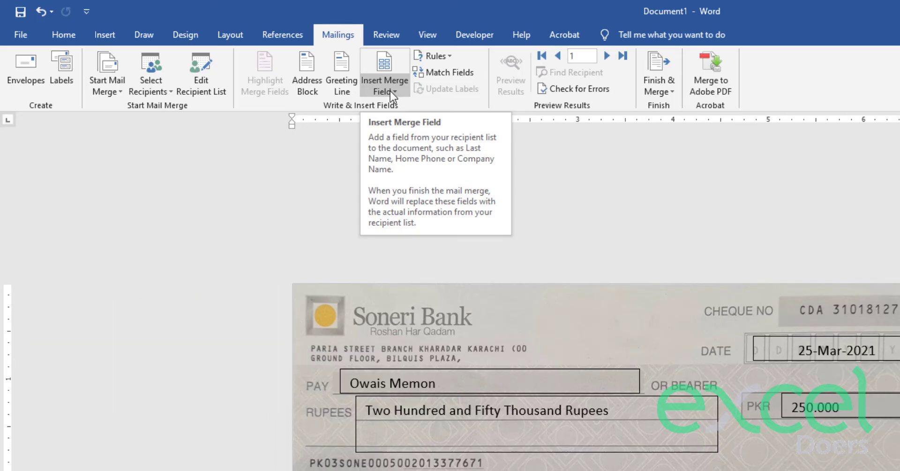
# - Replace the sample payee name in the PAY box with the Pay_to merge field
pyautogui.click(390, 91)
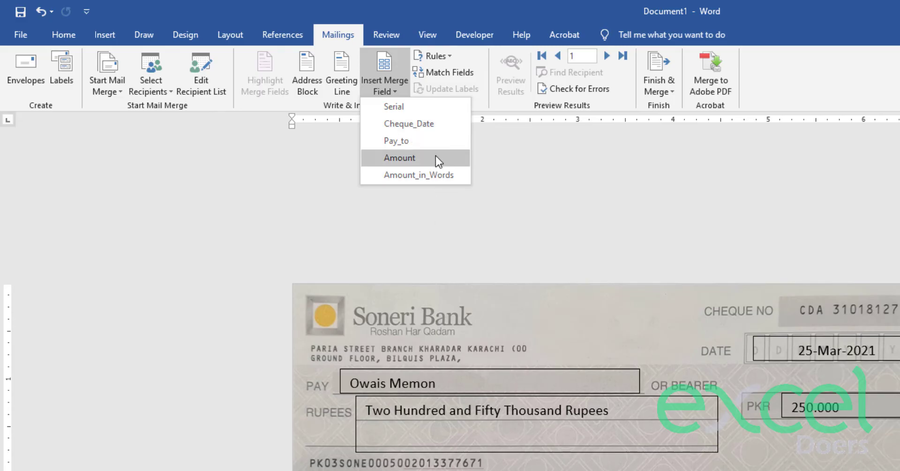
pyautogui.click(306, 217)
pyautogui.click(445, 382)
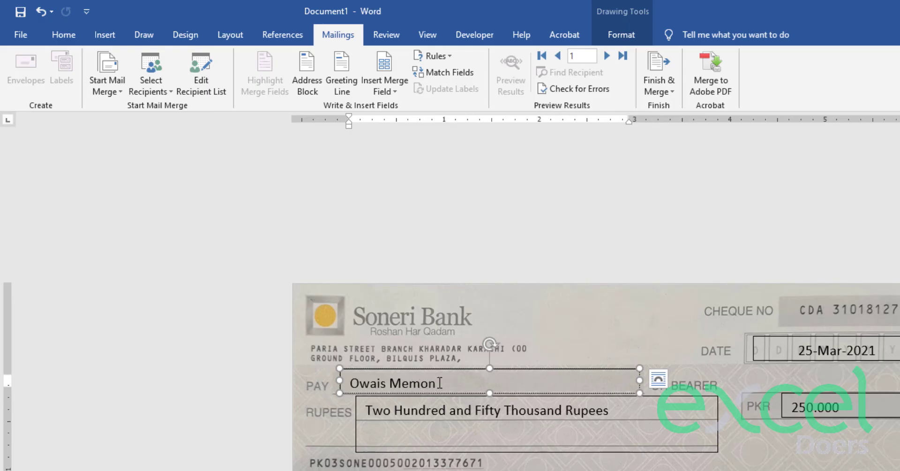
pyautogui.moveTo(438, 382); pyautogui.dragTo(350, 384)
pyautogui.press('Delete')
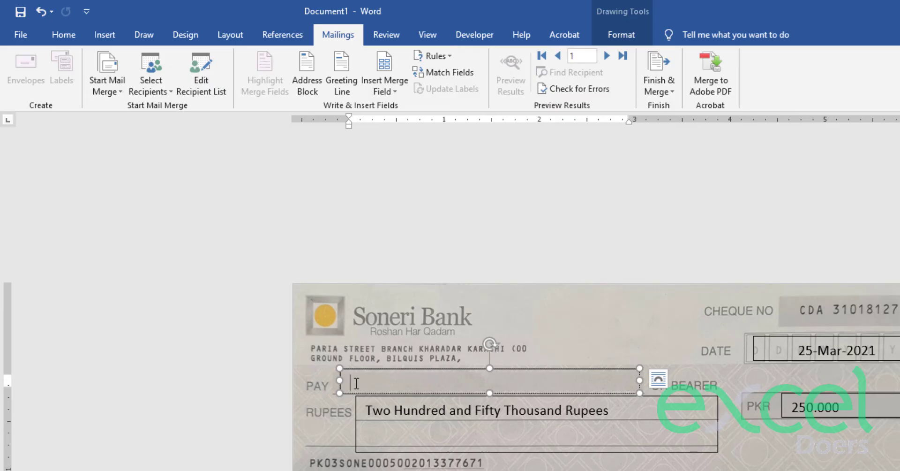
pyautogui.click(386, 94)
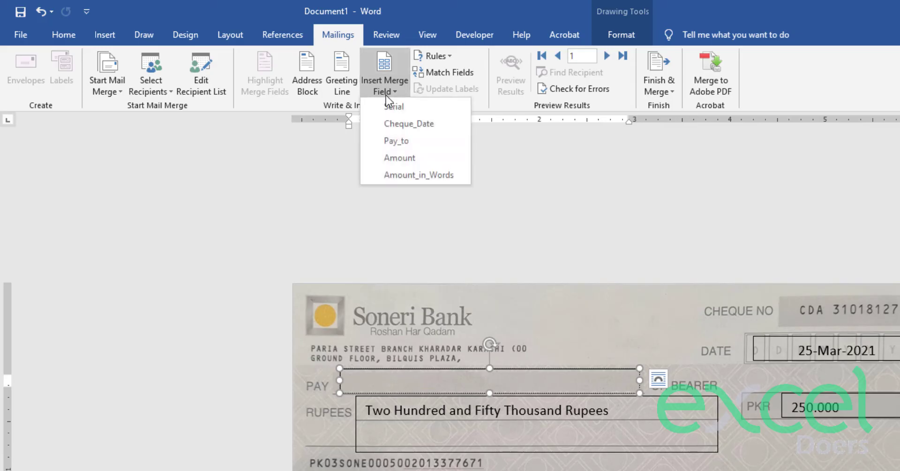
pyautogui.click(395, 140)
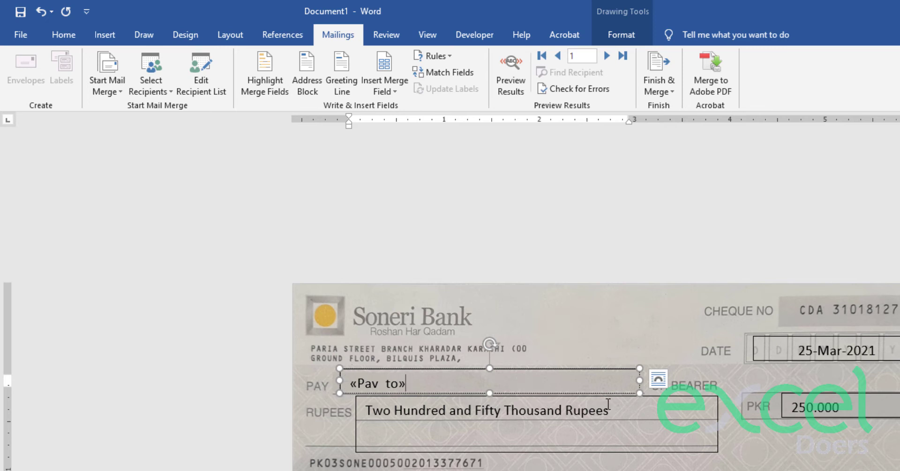
# - Clear the sample amount in words from the RUPEES box
pyautogui.moveTo(614, 409); pyautogui.dragTo(374, 418)
pyautogui.click(375, 418)
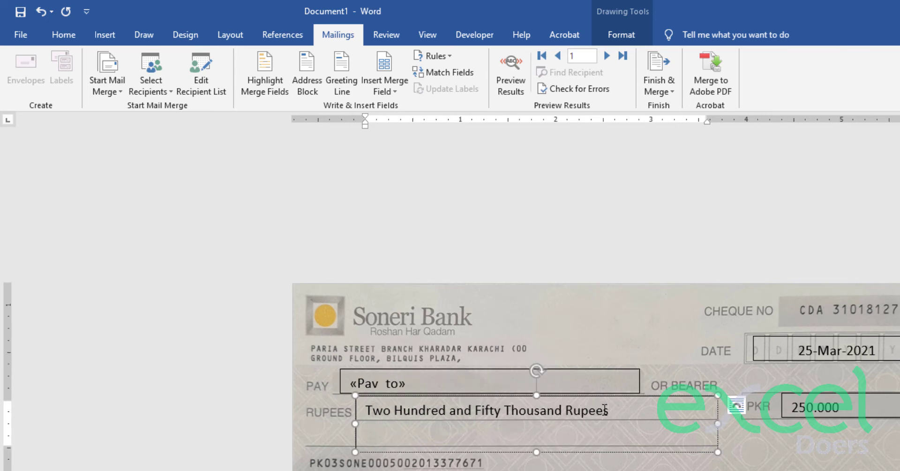
pyautogui.moveTo(615, 411); pyautogui.dragTo(381, 412)
pyautogui.press('BackSpace')
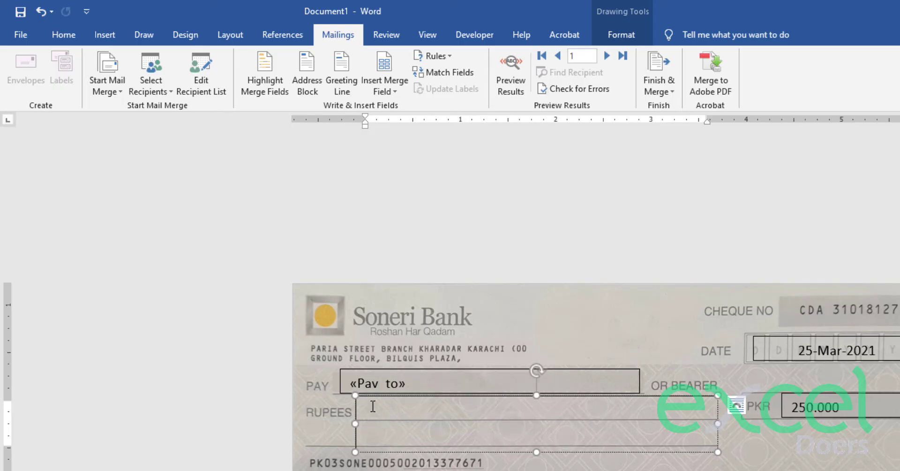
# - Insert Amount_in_Words in the RUPEES box and replace 250.000 in the PKR box with the Amount field
pyautogui.click(382, 91)
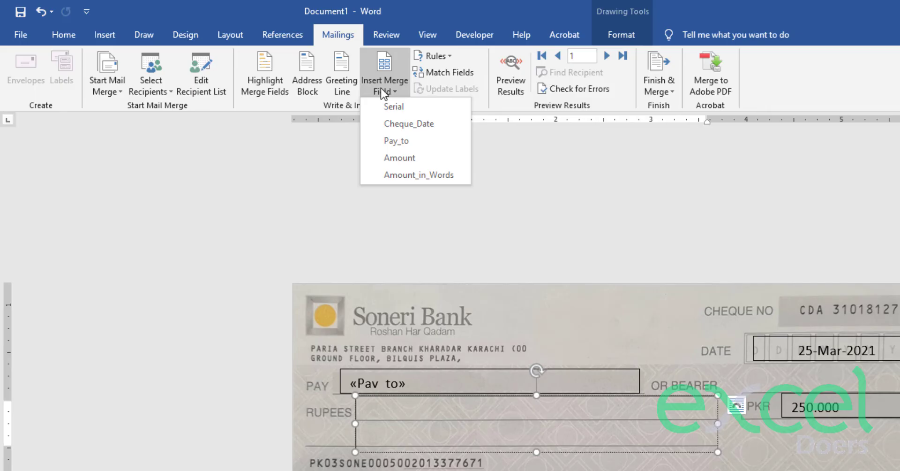
pyautogui.click(424, 176)
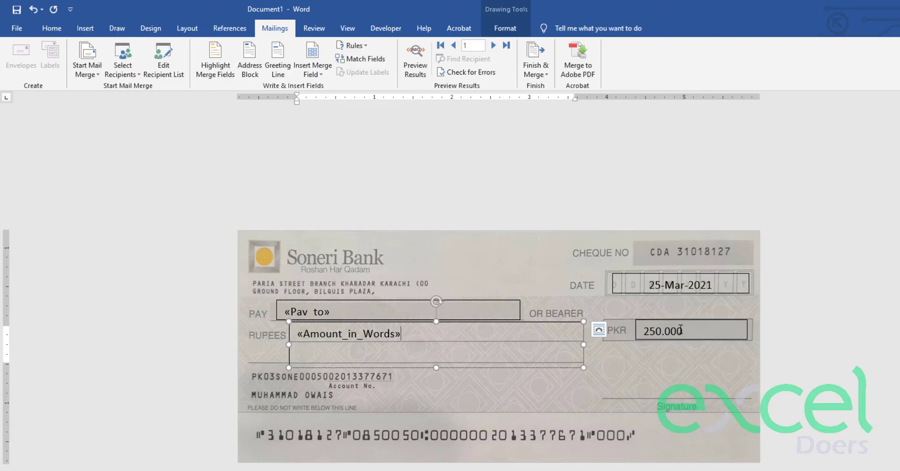
pyautogui.click(681, 330)
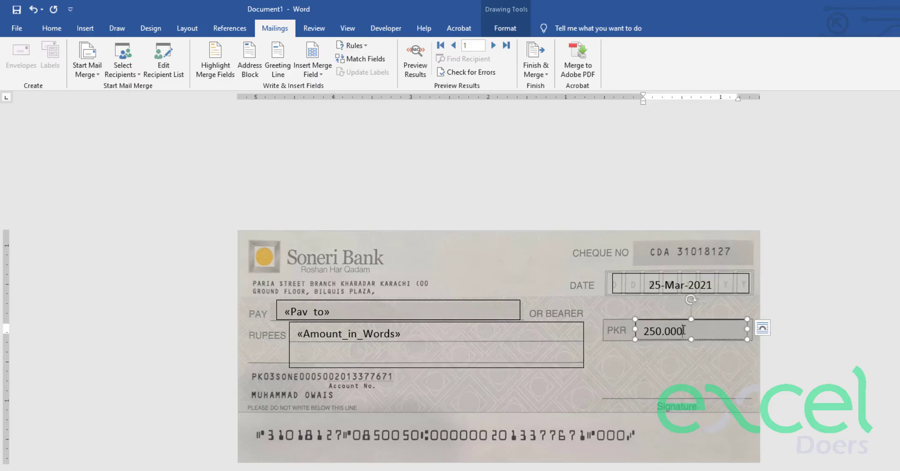
pyautogui.moveTo(683, 330); pyautogui.dragTo(648, 330)
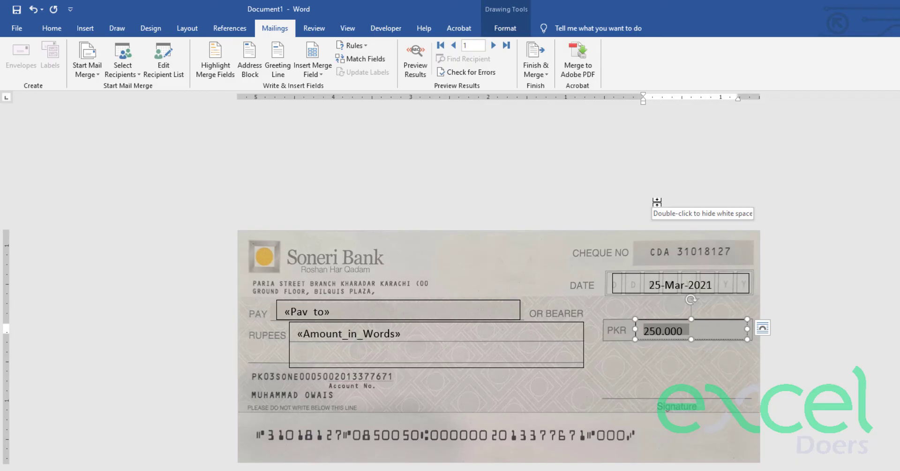
pyautogui.press('Delete')
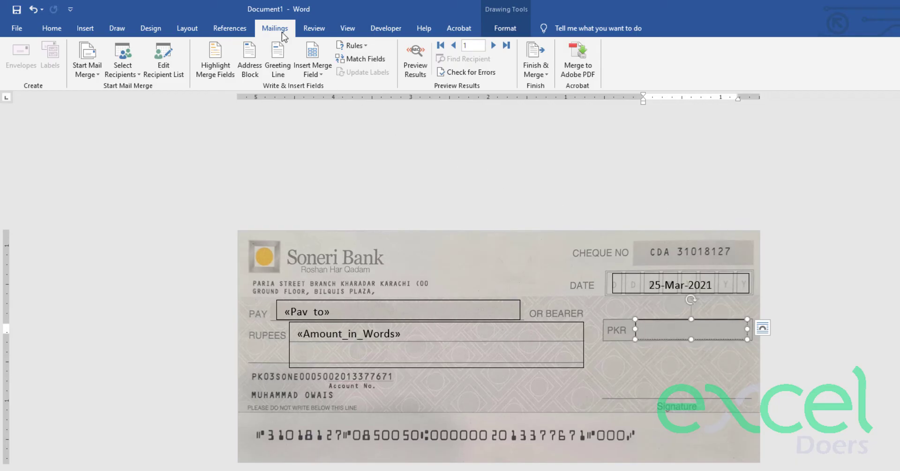
pyautogui.click(313, 69)
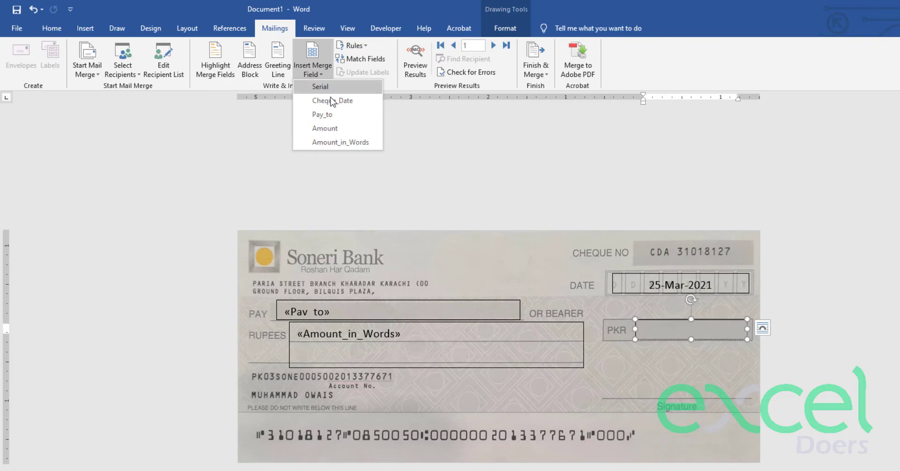
pyautogui.click(351, 128)
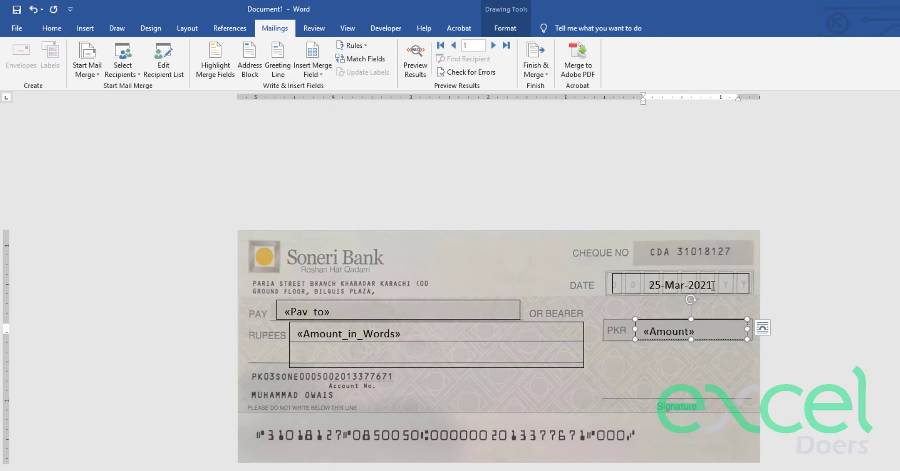
pyautogui.moveTo(713, 286); pyautogui.dragTo(645, 286)
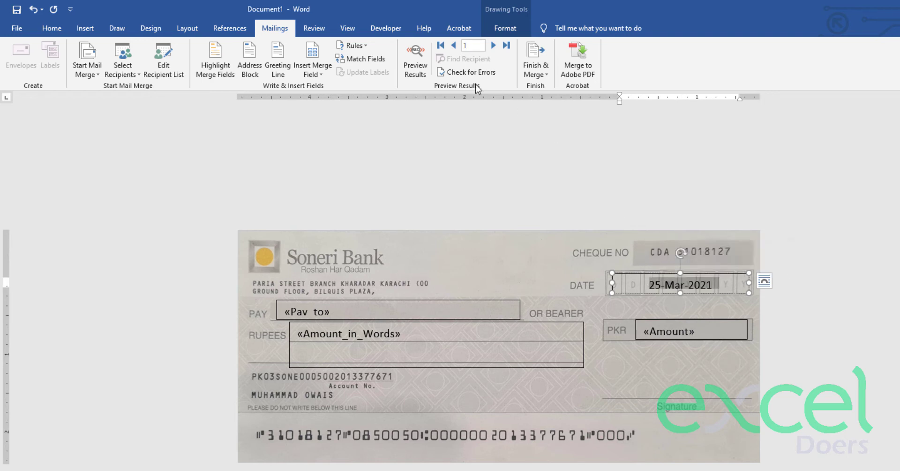
# - Swap the sample date for Cheque_Date and preview record 1: 150000, dated 8/15/2021
pyautogui.click(330, 74)
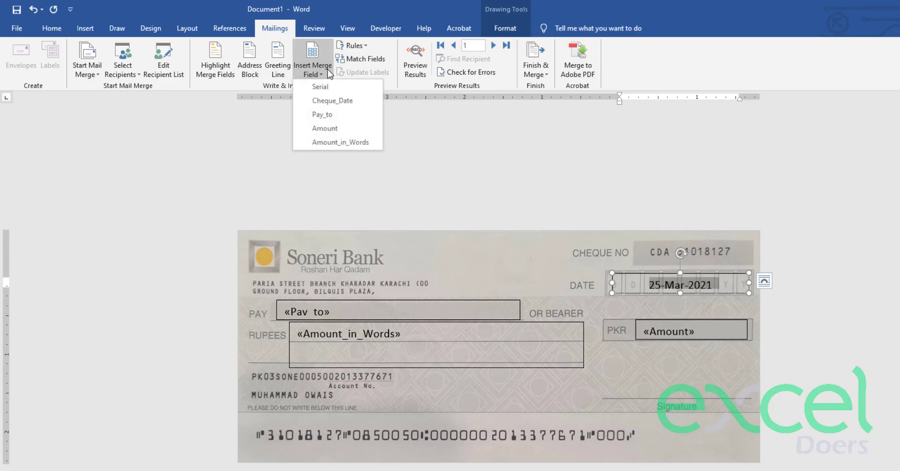
pyautogui.click(342, 101)
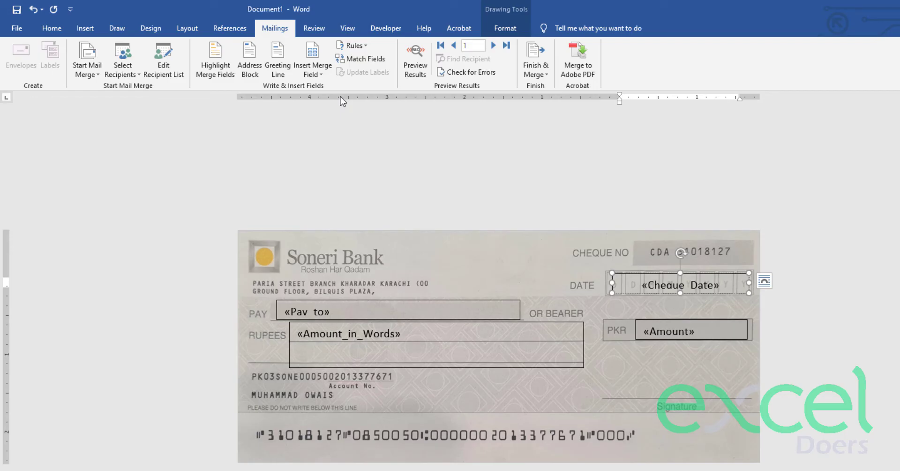
pyautogui.click(413, 71)
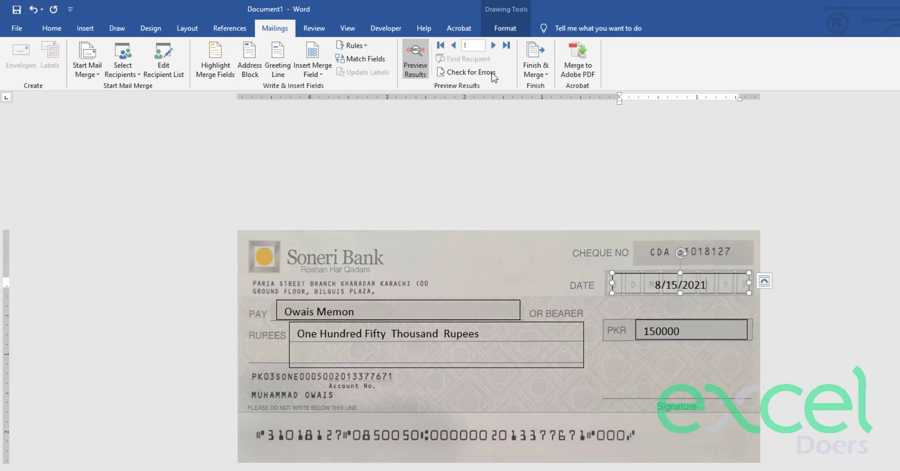
pyautogui.click(495, 46)
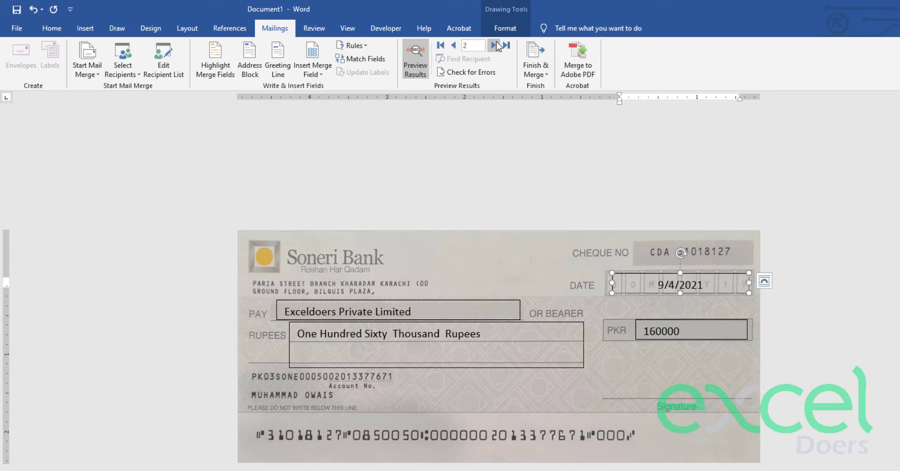
pyautogui.click(496, 45)
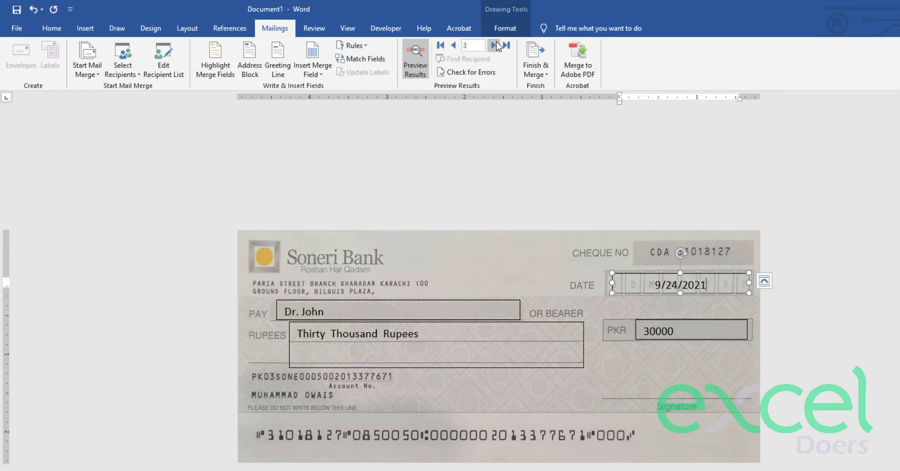
pyautogui.click(496, 46)
pyautogui.click(497, 45)
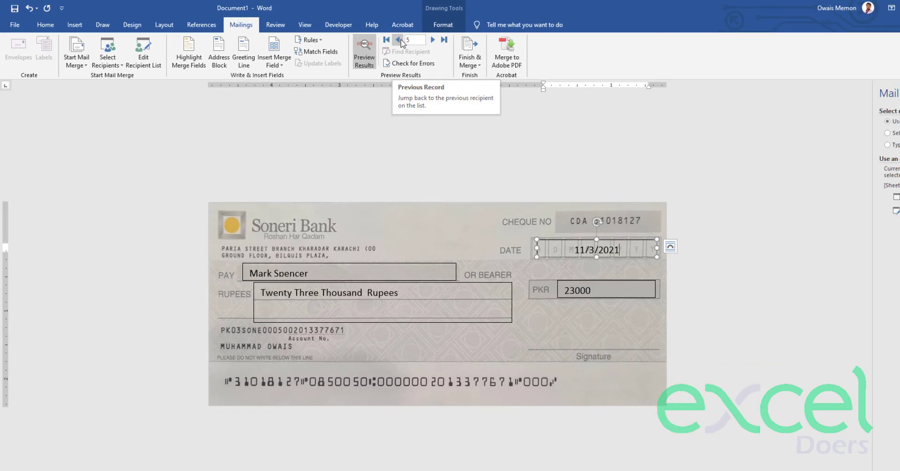
pyautogui.click(401, 40)
pyautogui.click(401, 40)
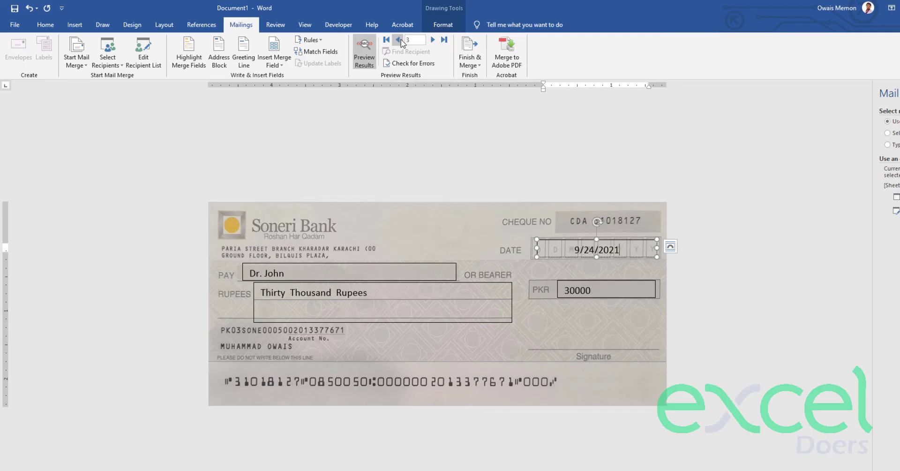
pyautogui.click(401, 40)
pyautogui.click(401, 40)
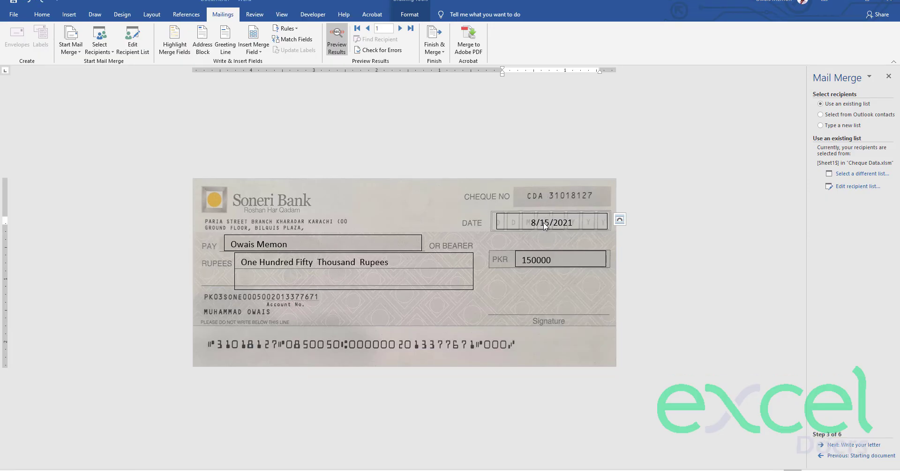
pyautogui.click(545, 223)
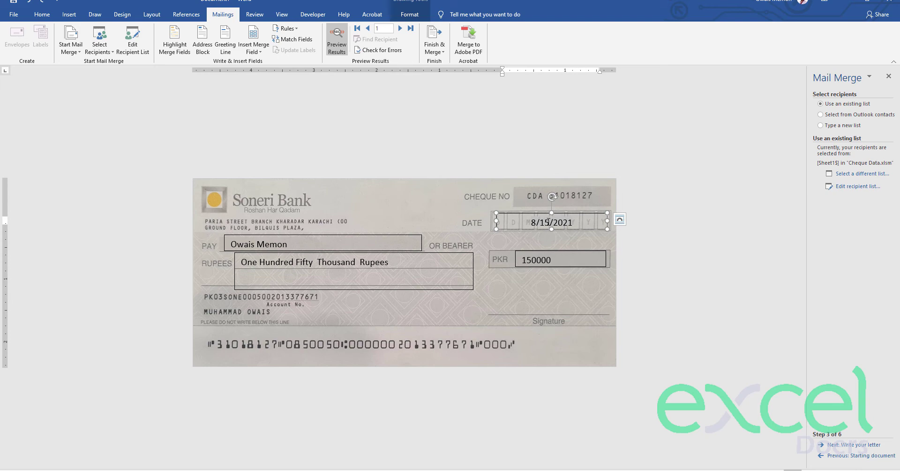
# - Open the Field dialog for the Cheque_Date field and reveal its field code
pyautogui.rightClick(548, 222)
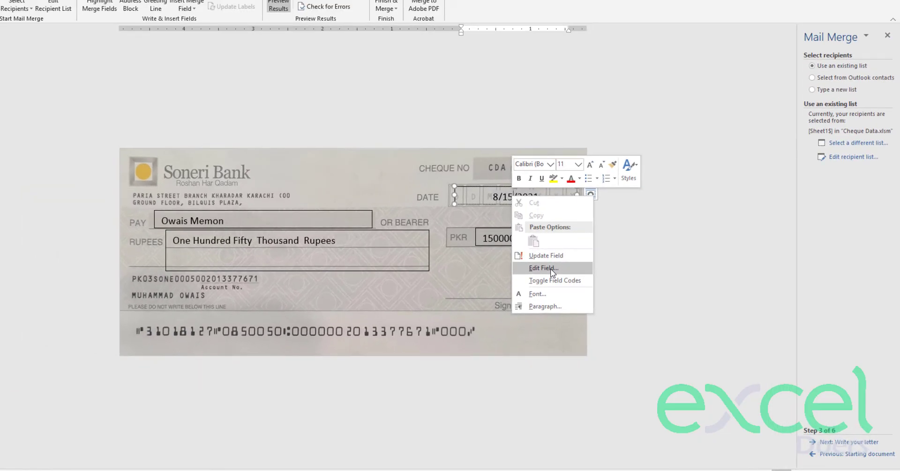
pyautogui.click(545, 267)
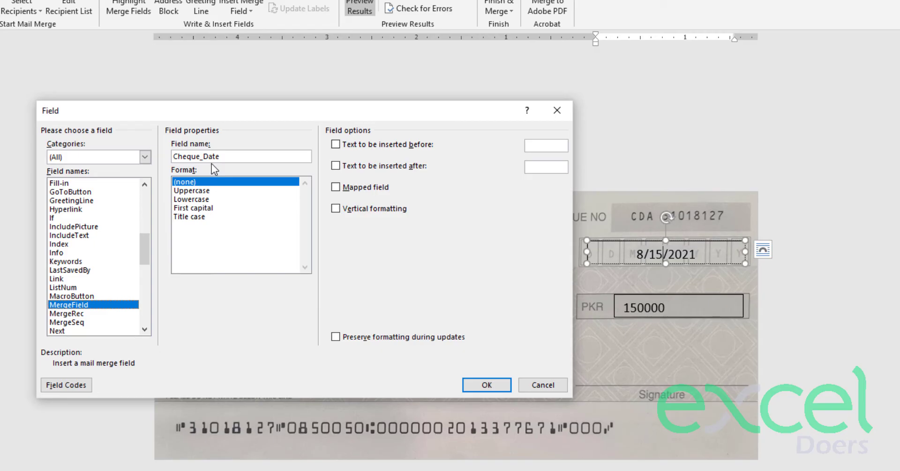
pyautogui.click(57, 386)
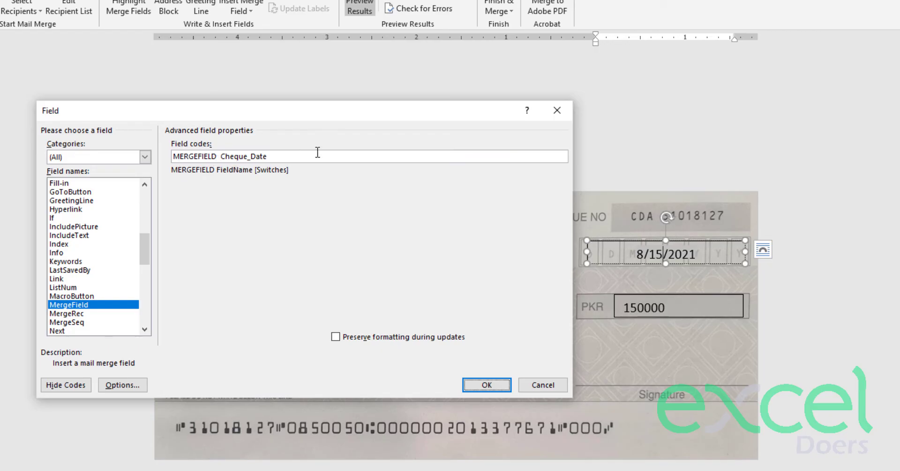
pyautogui.click(301, 159)
# - Append \@ "DD-MMM-YYYY" to MERGEFIELD Cheque_Date so the date reads 15-Aug-2021
pyautogui.write('\\')
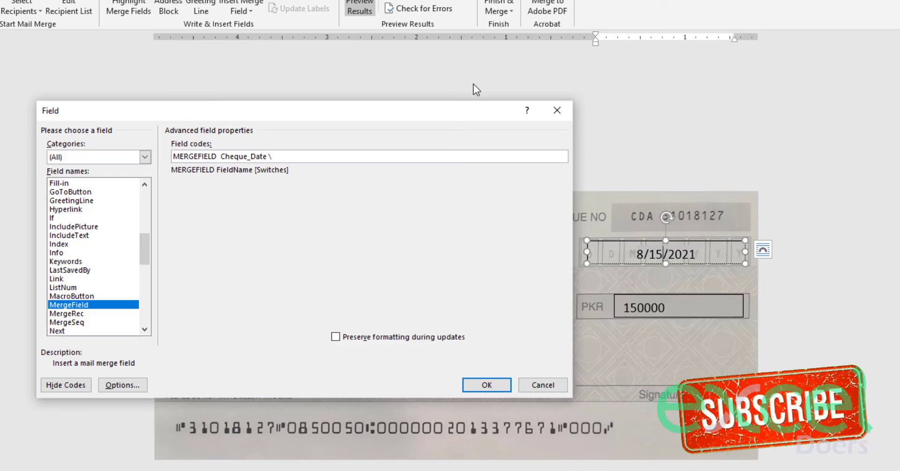
pyautogui.write('@')
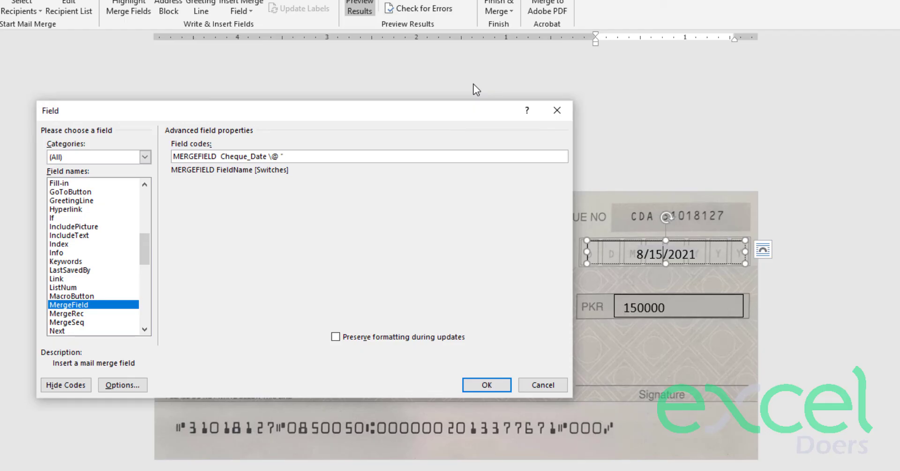
pyautogui.write('"DD')
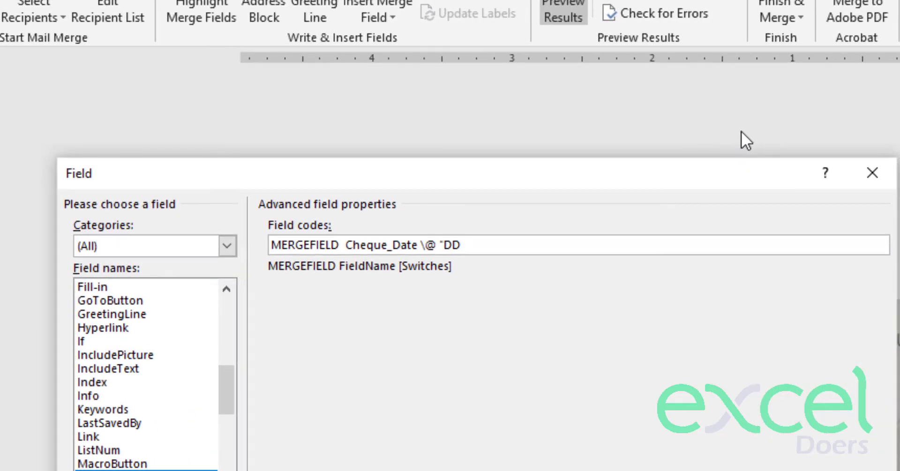
pyautogui.write('-MMM')
pyautogui.write('-YYYY')
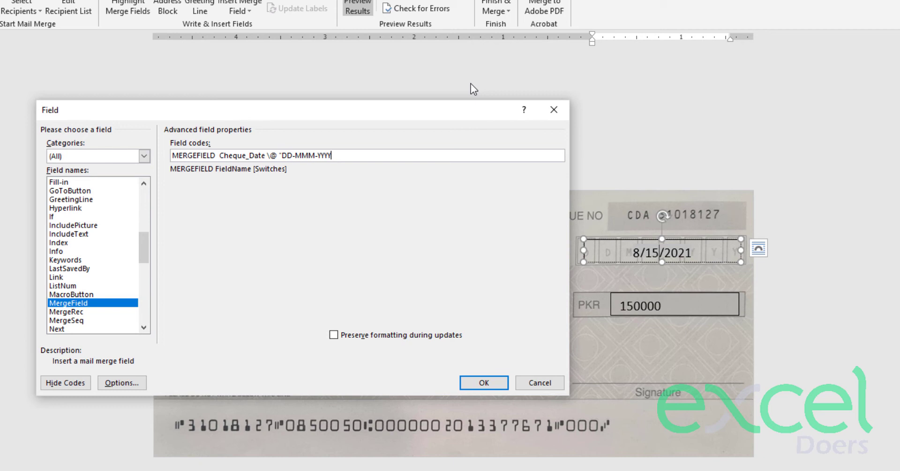
pyautogui.write('"')
pyautogui.moveTo(282, 155); pyautogui.dragTo(333, 155)
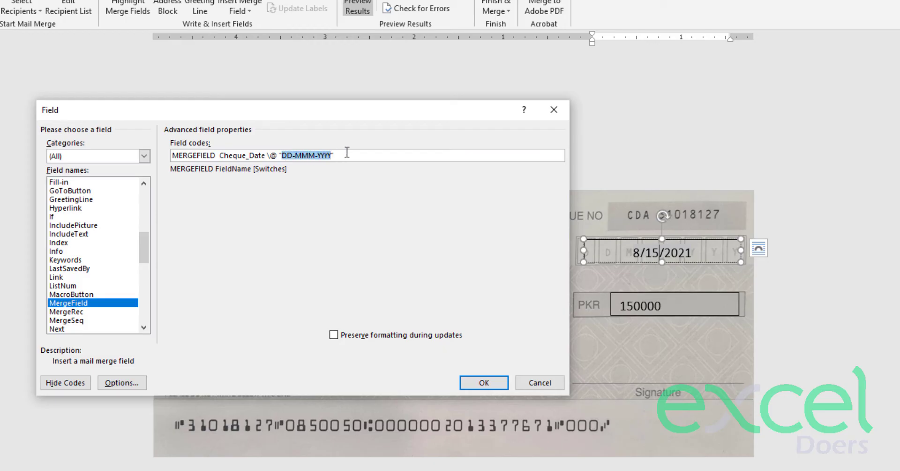
pyautogui.click(347, 154)
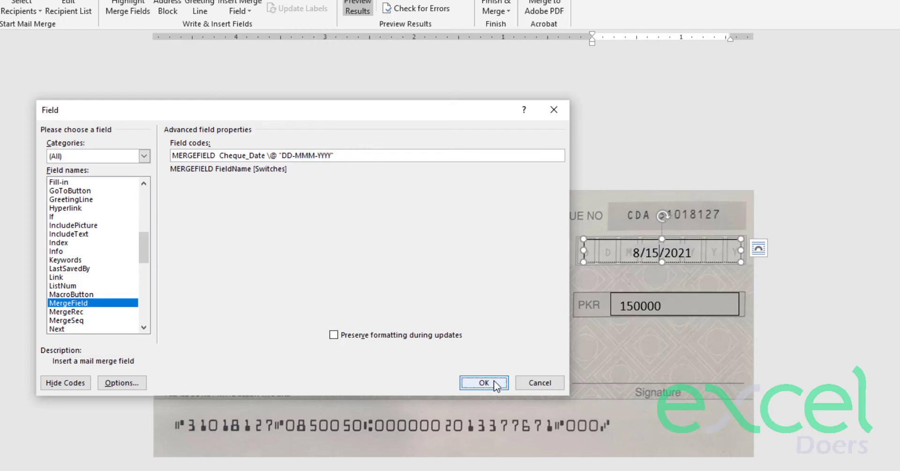
pyautogui.click(494, 381)
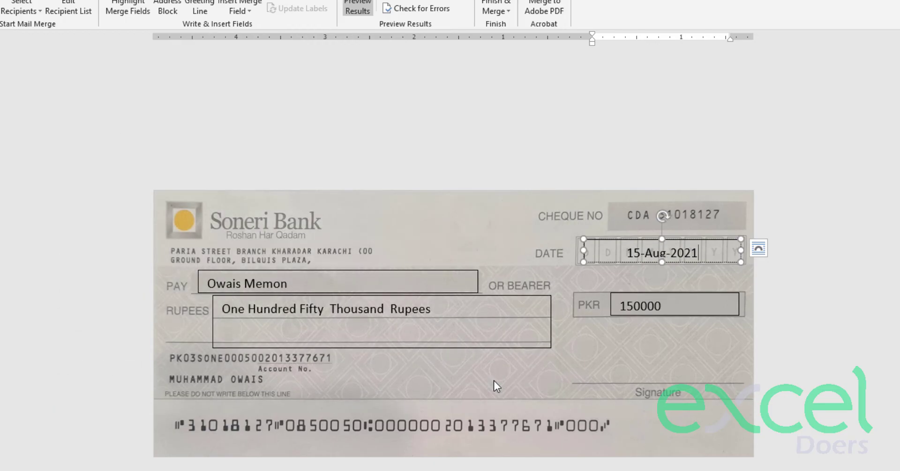
pyautogui.click(662, 264)
pyautogui.click(661, 279)
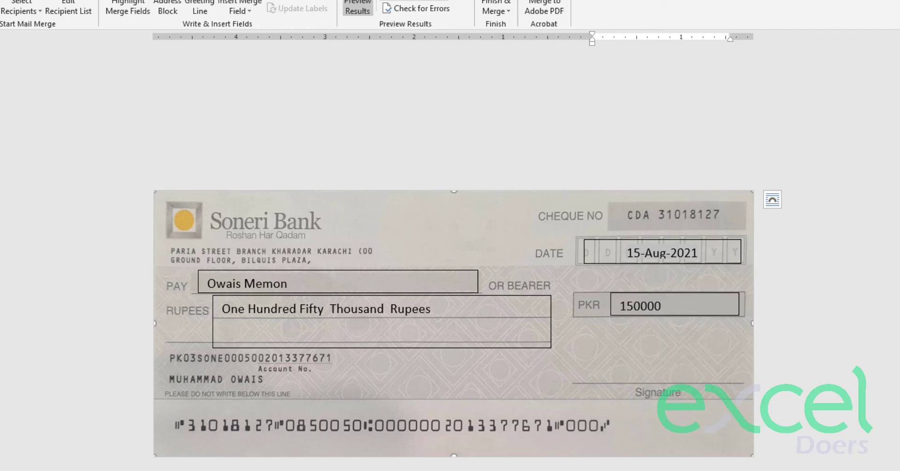
# - Advance four records to the 23000 rupee cheque dated 03-Nov-2021
pyautogui.click(449, 0)
pyautogui.click(449, 0)
pyautogui.click(449, 0)
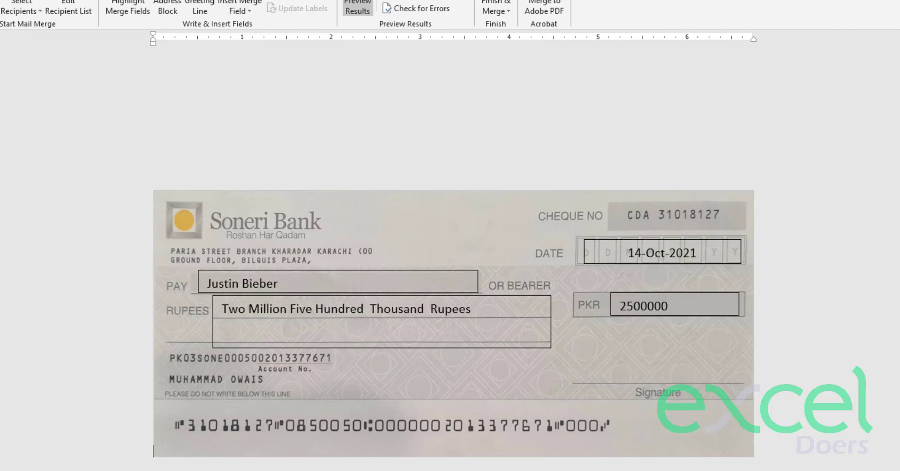
pyautogui.click(449, 0)
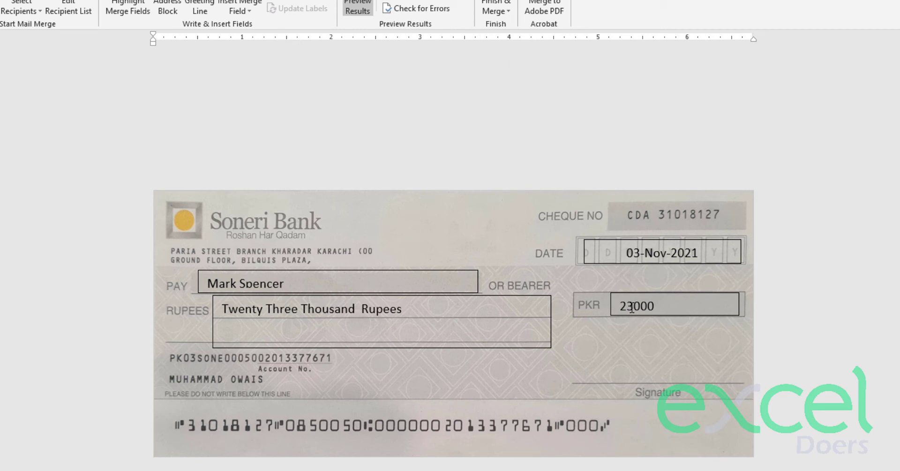
pyautogui.click(632, 308)
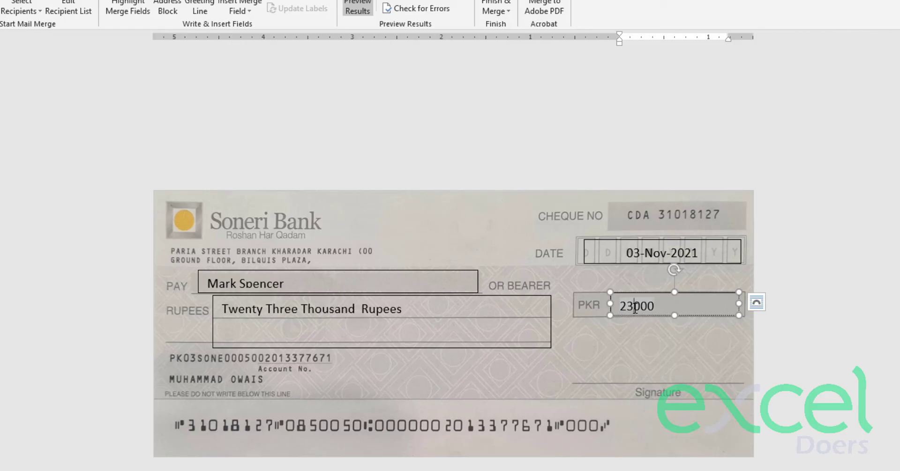
# - Add the \#,### switch to the Amount field so it shows 23,000, and heighten the PKR box
pyautogui.rightClick(642, 305)
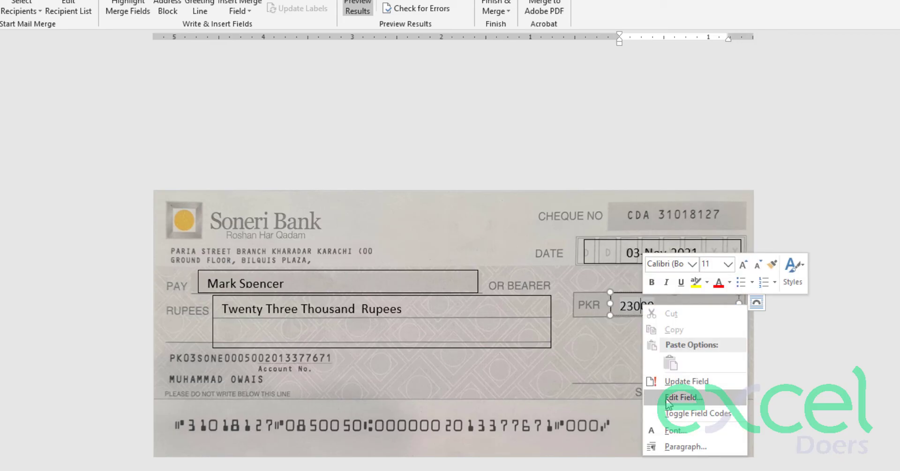
pyautogui.click(684, 397)
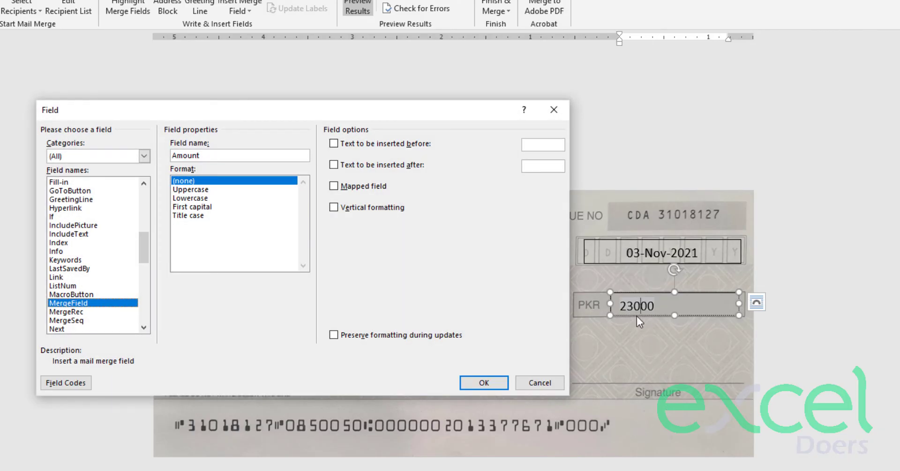
pyautogui.click(74, 378)
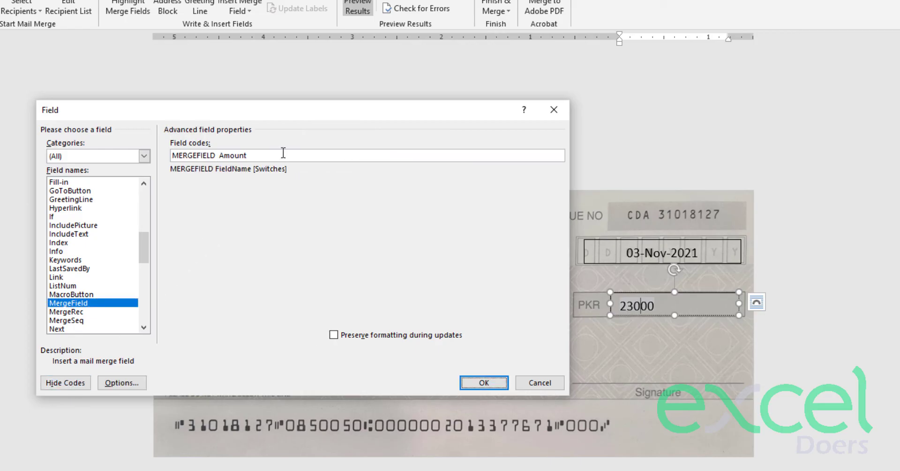
pyautogui.click(283, 154)
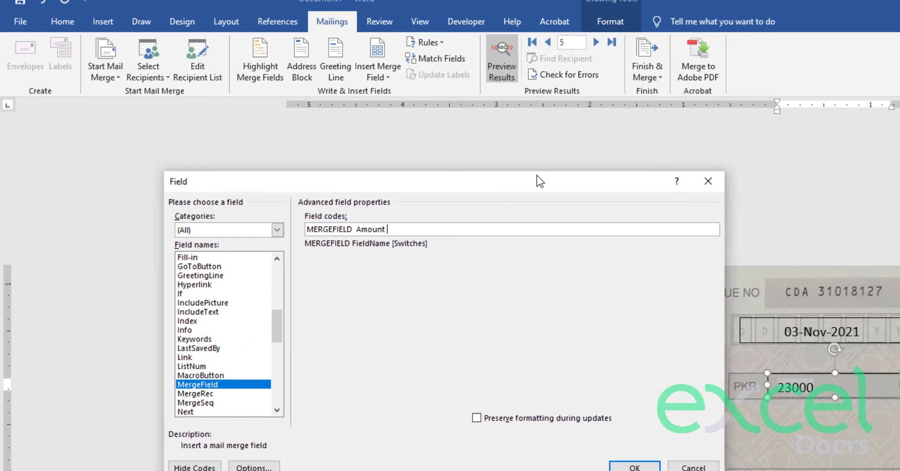
pyautogui.write('\\#,###')
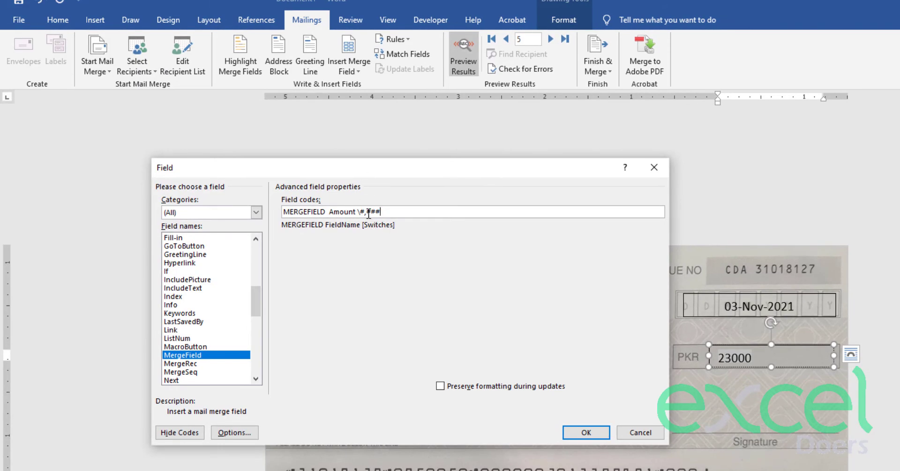
pyautogui.moveTo(368, 213)
pyautogui.mouseDown()
pyautogui.moveTo(382, 212)
pyautogui.moveTo(362, 215)
pyautogui.mouseUp()
pyautogui.click(587, 432)
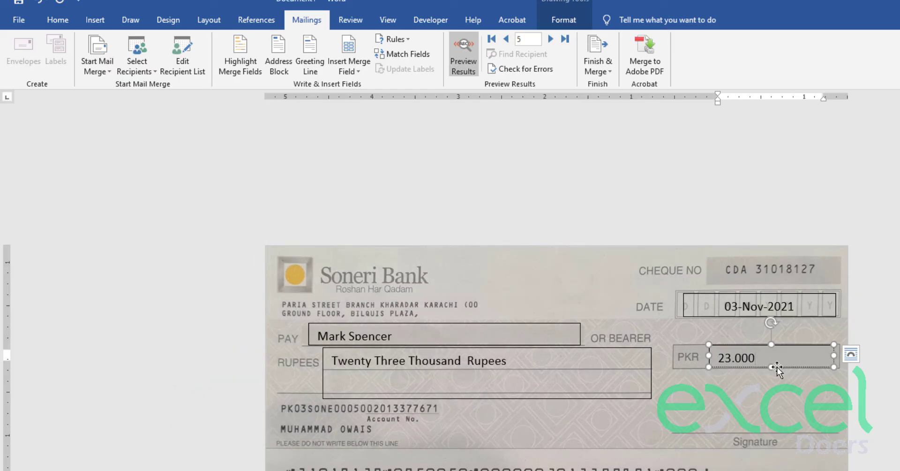
pyautogui.moveTo(777, 367); pyautogui.dragTo(777, 371)
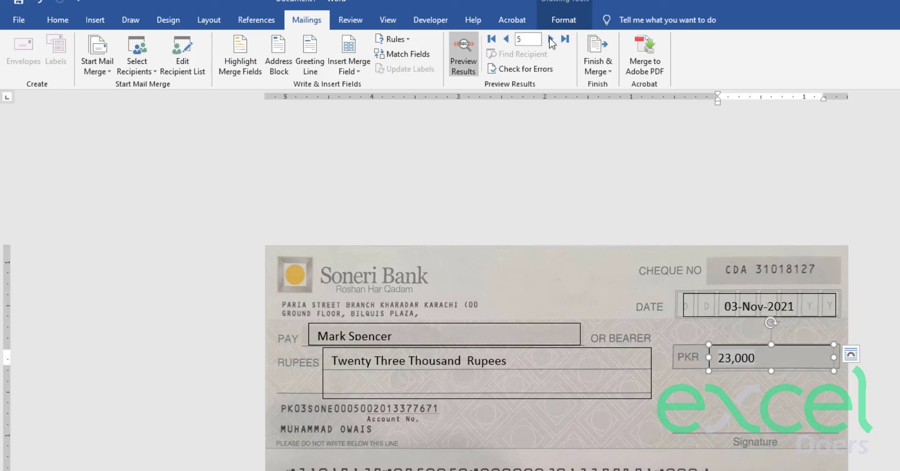
# - Advance the merge preview to record 9, the SpaceX Limited 1,600,000 cheque, and select the Pay box
pyautogui.click(551, 40)
pyautogui.click(551, 39)
pyautogui.click(551, 39)
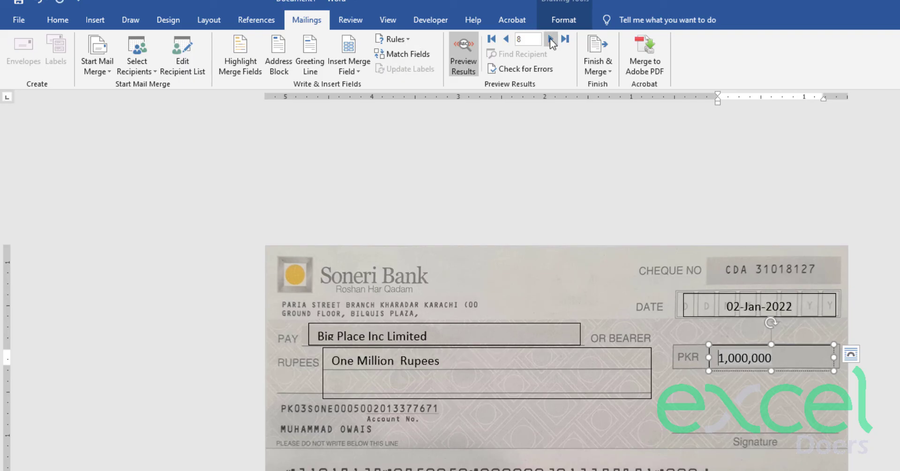
pyautogui.click(552, 40)
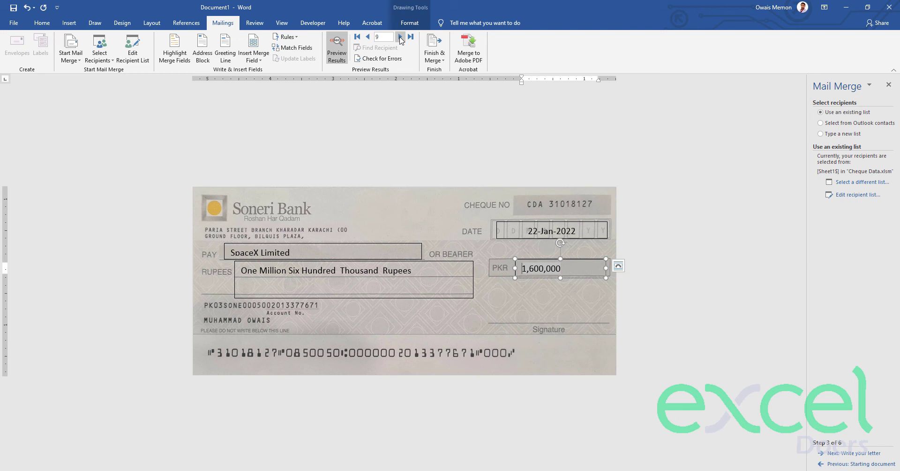
pyautogui.click(490, 252)
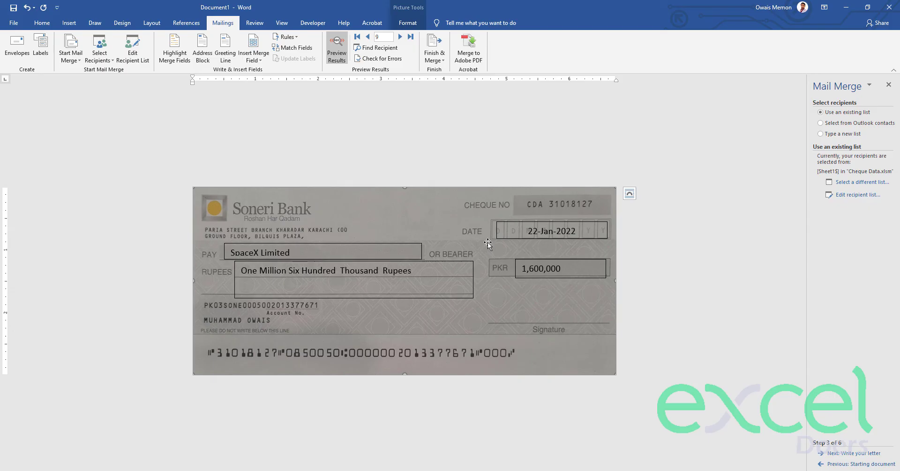
pyautogui.click(358, 245)
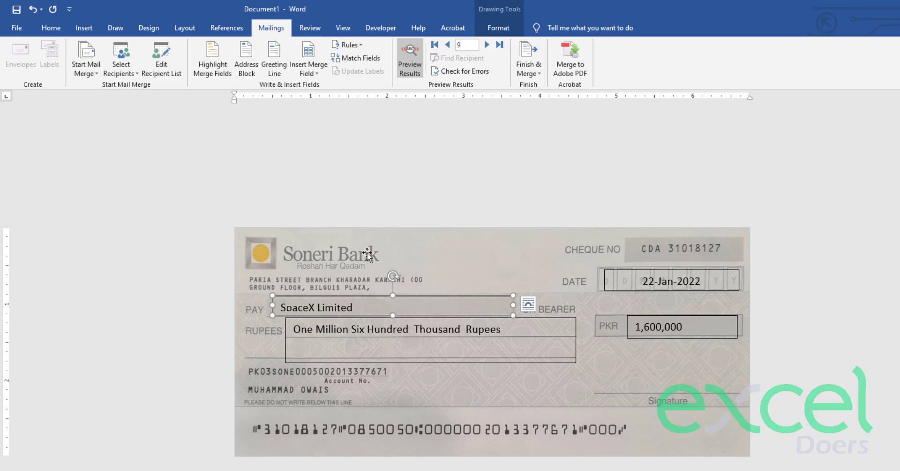
# - Remove the outlines from the Pay, Rupees, PKR amount and Date boxes together
pyautogui.press('ctrl')
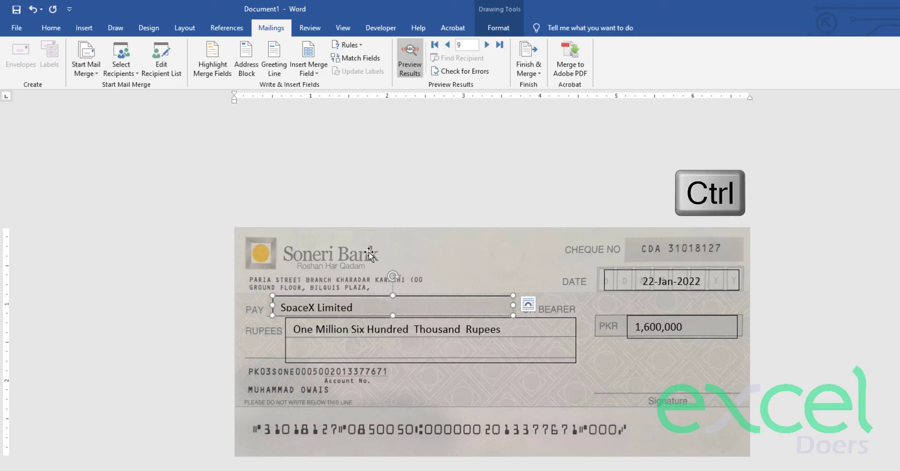
pyautogui.keyDown('ctrl'); pyautogui.click(405, 362); pyautogui.keyUp('ctrl')
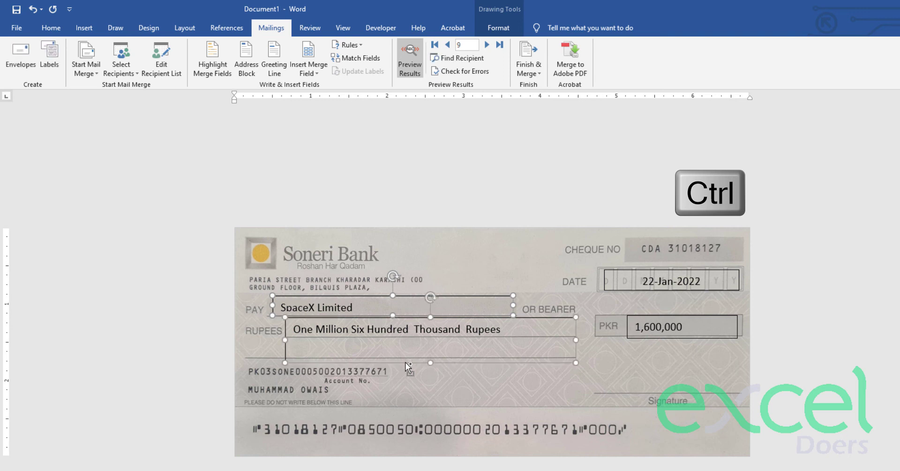
pyautogui.keyDown('ctrl'); pyautogui.click(654, 338); pyautogui.keyUp('ctrl')
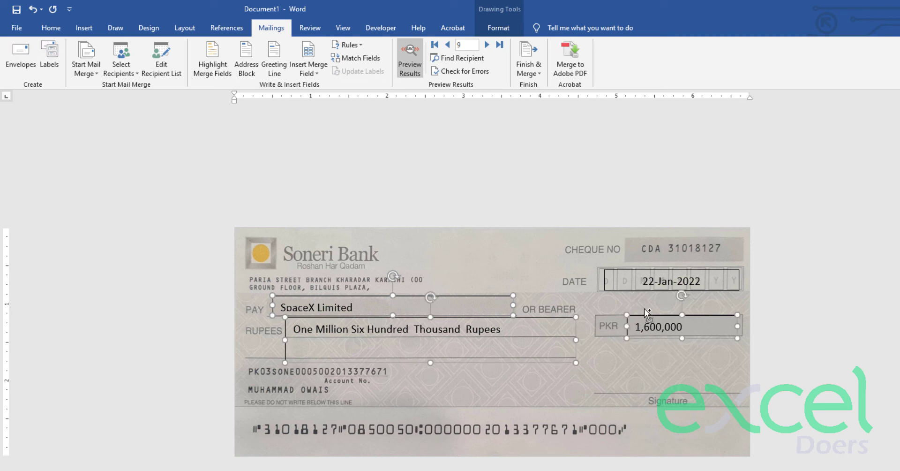
pyautogui.keyDown('ctrl'); pyautogui.click(650, 290); pyautogui.keyUp('ctrl')
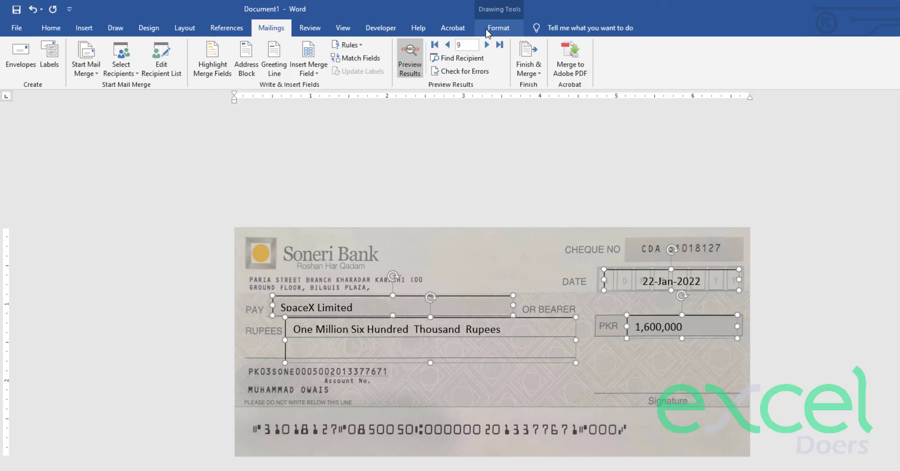
pyautogui.click(490, 29)
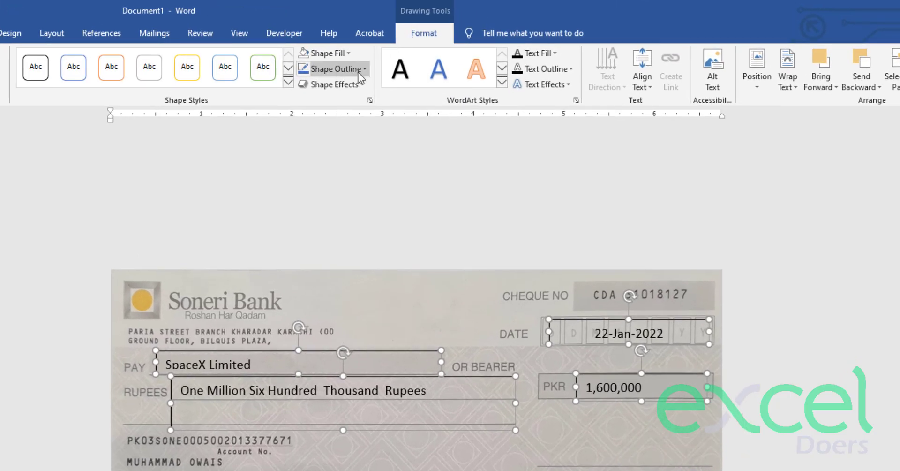
pyautogui.click(359, 73)
pyautogui.click(339, 188)
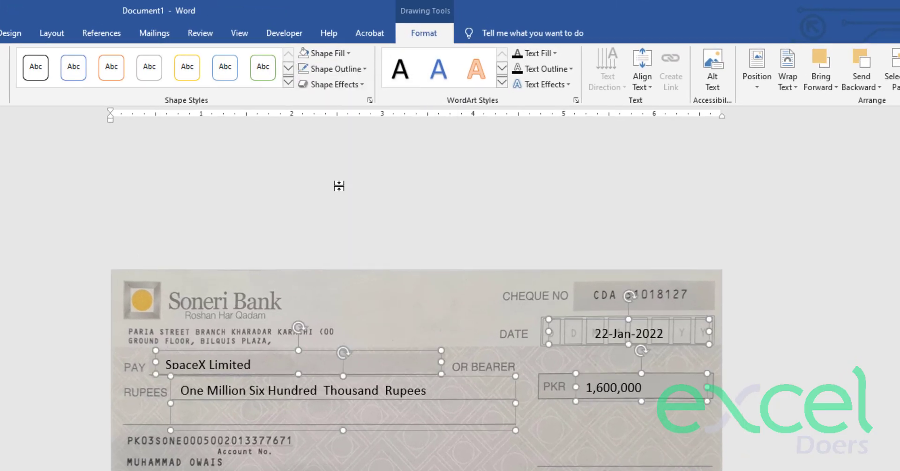
pyautogui.click(356, 306)
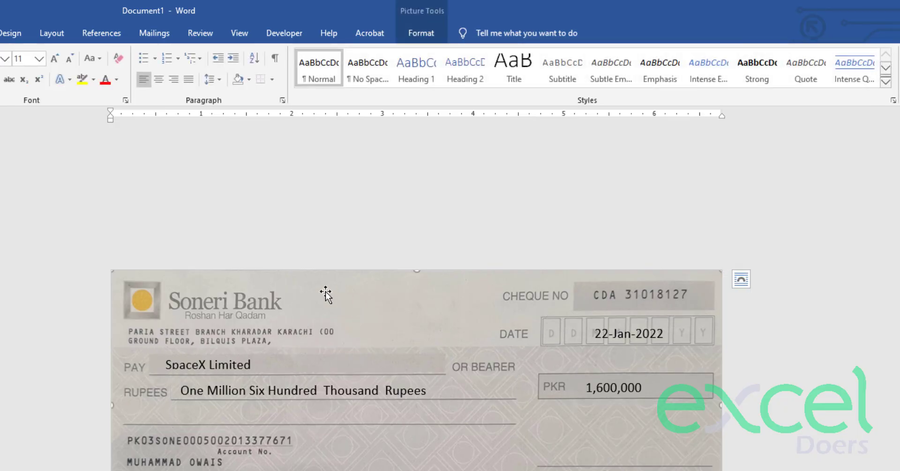
# - Make the SpaceX Limited payee text box slightly taller
pyautogui.click(200, 361)
pyautogui.moveTo(298, 374); pyautogui.dragTo(298, 378)
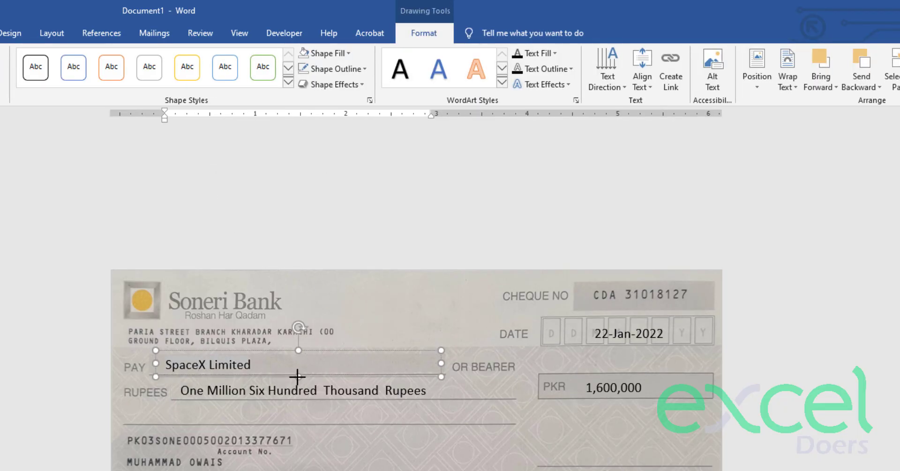
pyautogui.click(294, 233)
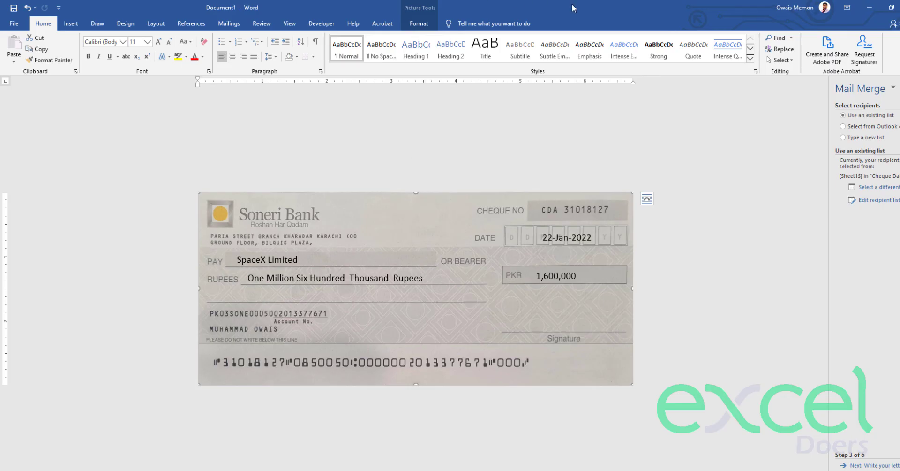
# - Merge all cheque records into a new document as individual editable cheques
pyautogui.click(429, 24)
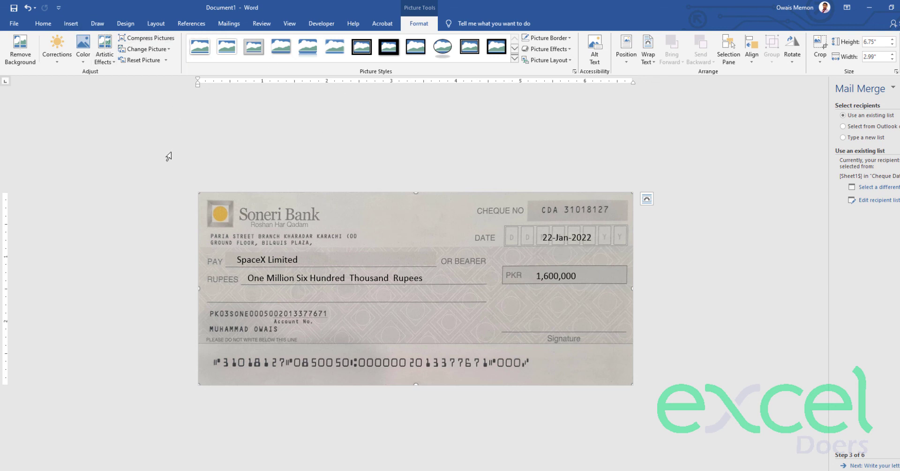
pyautogui.click(229, 23)
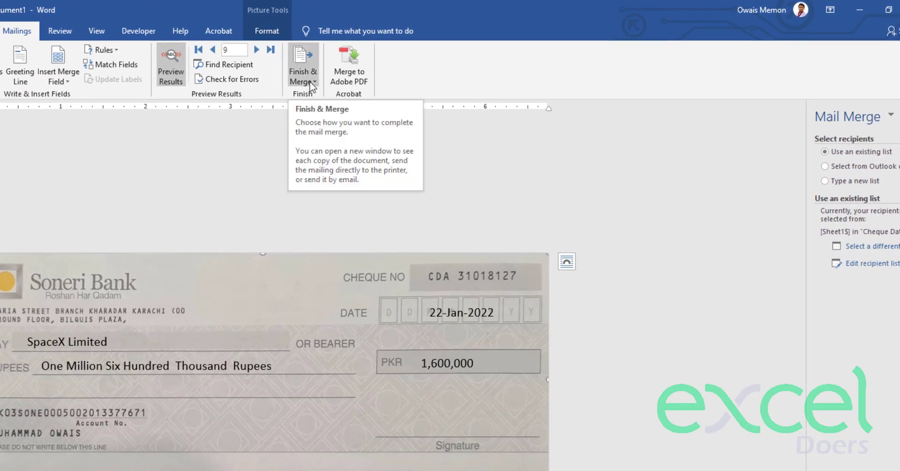
pyautogui.click(310, 83)
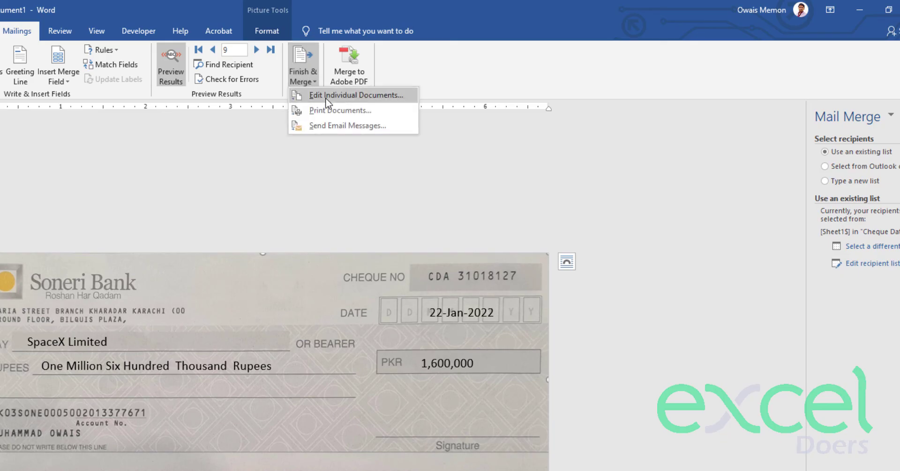
pyautogui.click(326, 97)
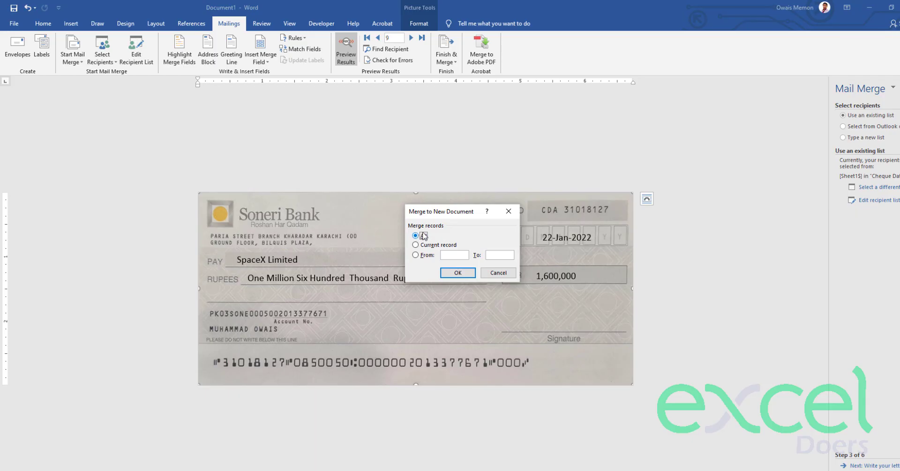
pyautogui.click(422, 236)
pyautogui.click(448, 278)
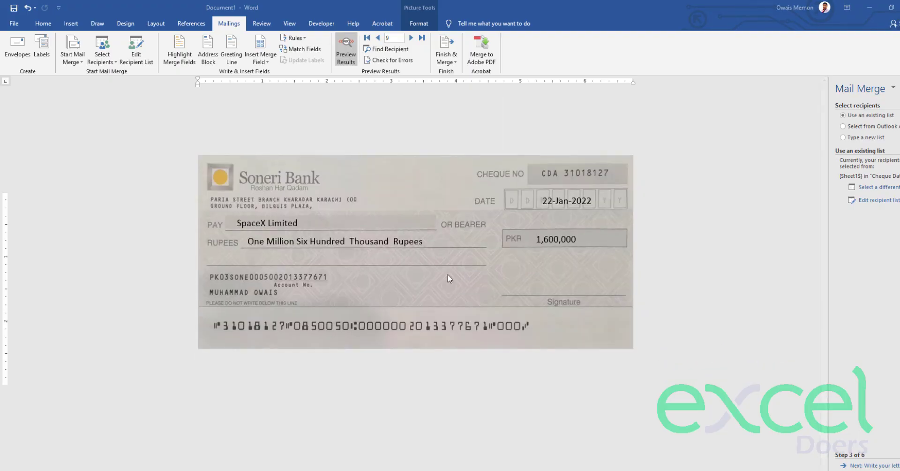
# - Scroll through the merged Letters1 cheques to check each one, then close the document
pyautogui.scroll(-10, 515, 229)
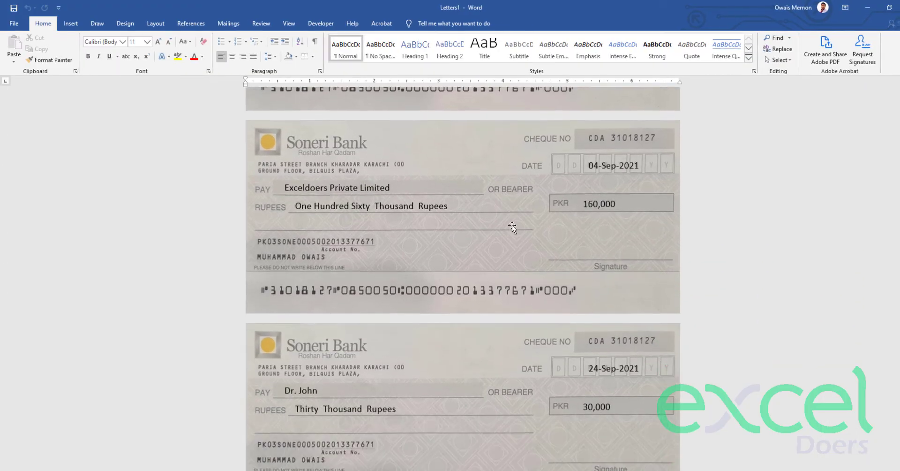
pyautogui.scroll(-20, 500, 219)
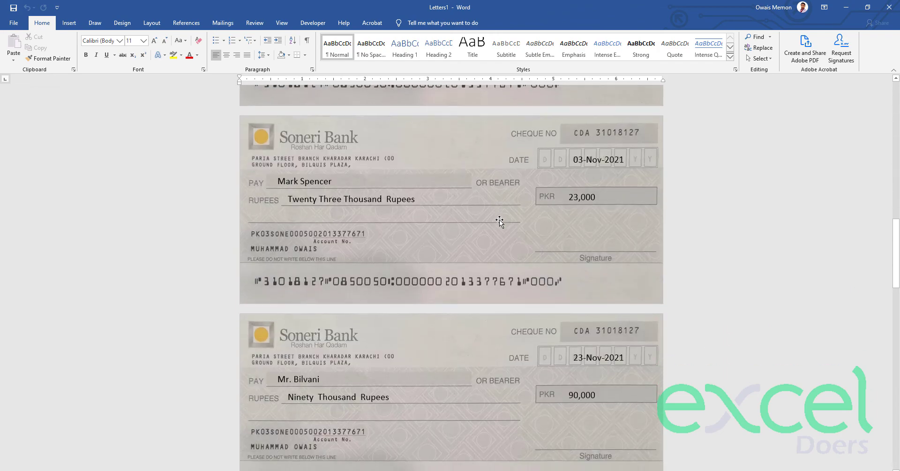
pyautogui.scroll(-10, 499, 219)
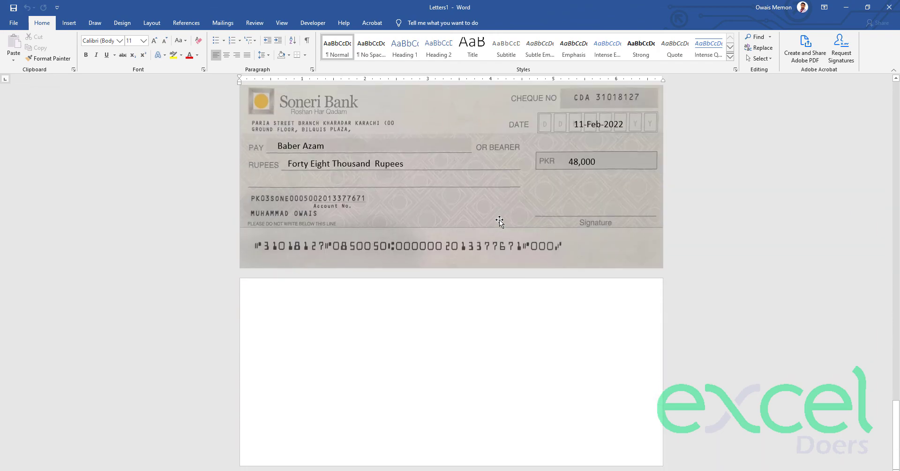
pyautogui.scroll(10, 500, 219)
pyautogui.scroll(20, 500, 219)
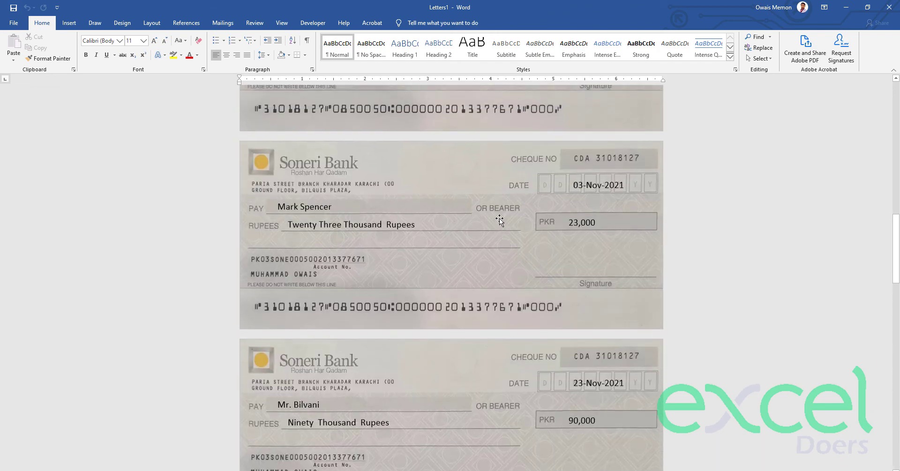
pyautogui.scroll(2, 500, 220)
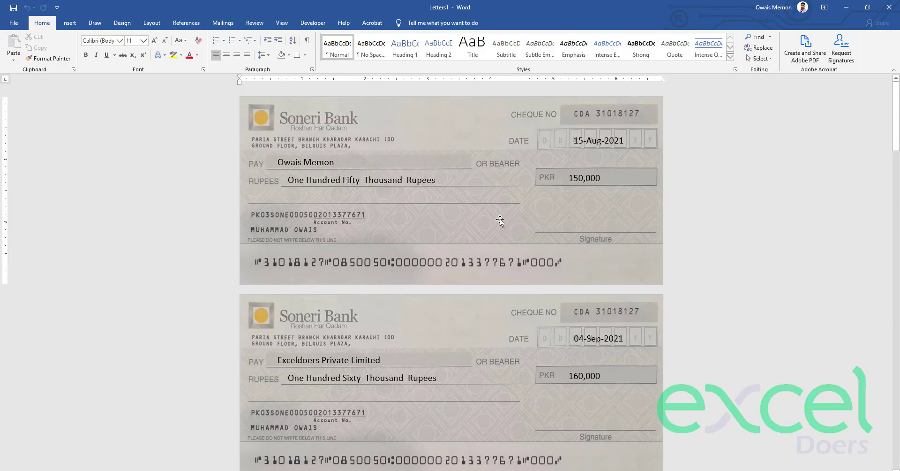
pyautogui.scroll(1, 500, 221)
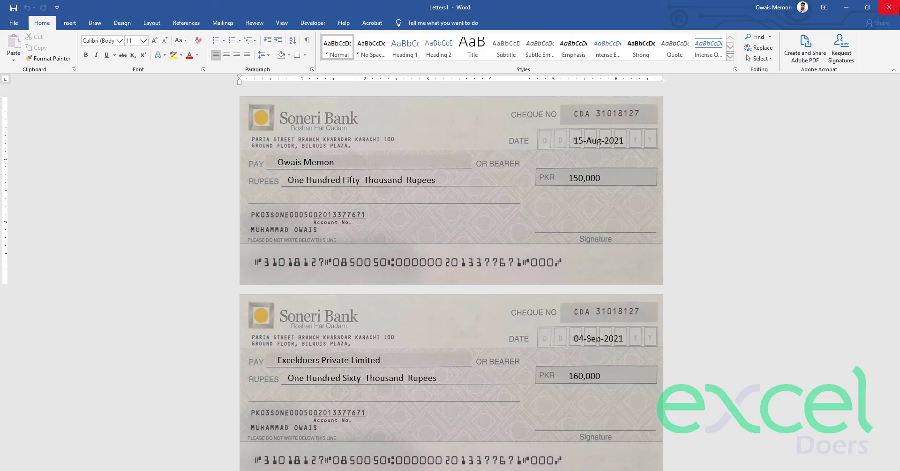
pyautogui.click(897, 8)
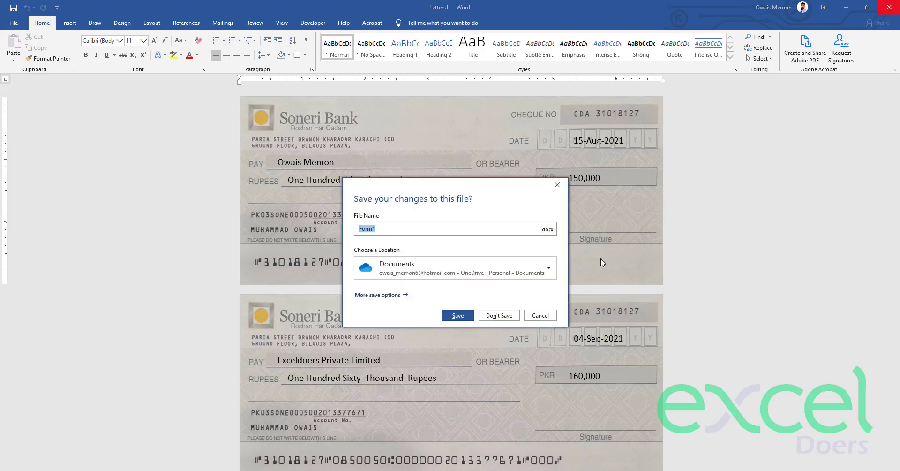
# - Discard Letters1 without saving and delete the cheque background image from the template
pyautogui.click(499, 315)
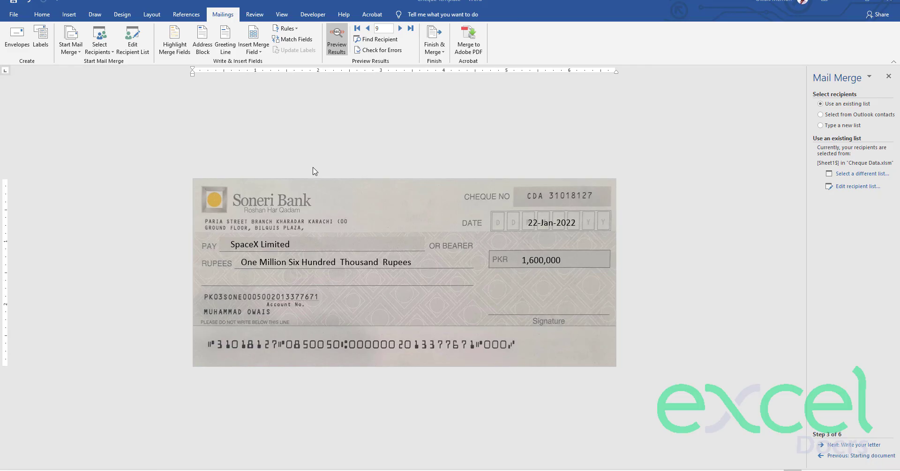
pyautogui.click(367, 193)
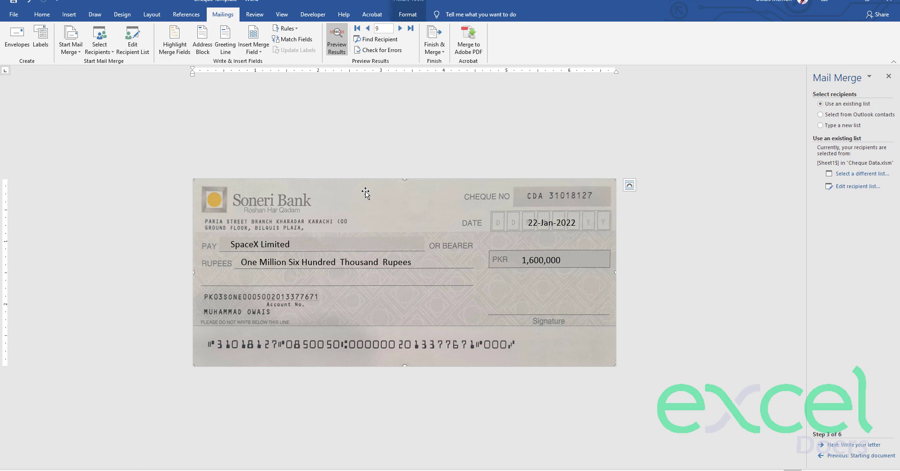
pyautogui.press('Delete')
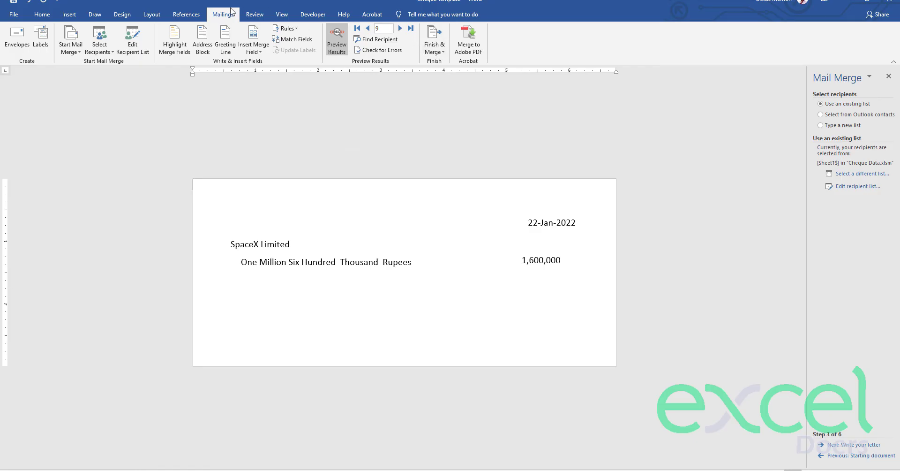
# - Merge all records again into a new Letters2 document of individual cheques
pyautogui.click(434, 49)
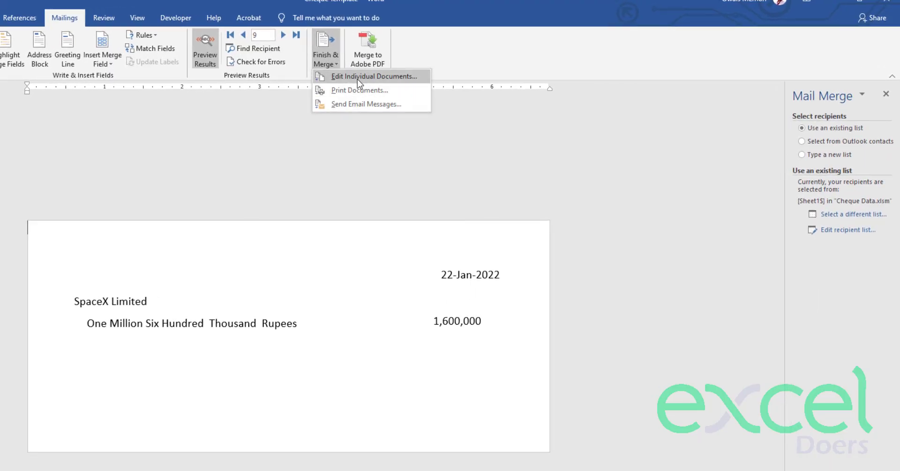
pyautogui.click(357, 78)
pyautogui.click(343, 315)
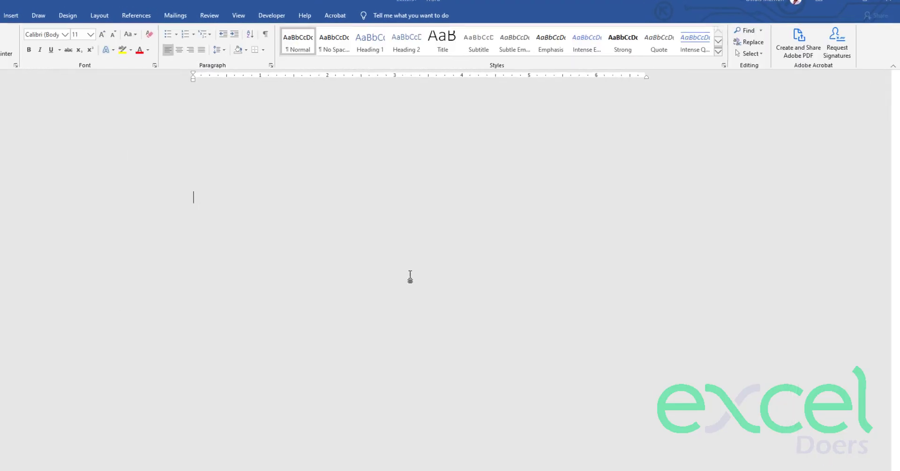
# - Scroll through the picture-free Letters2 pages to check each cheque's date, payee and amounts
pyautogui.scroll(-5, 412, 202)
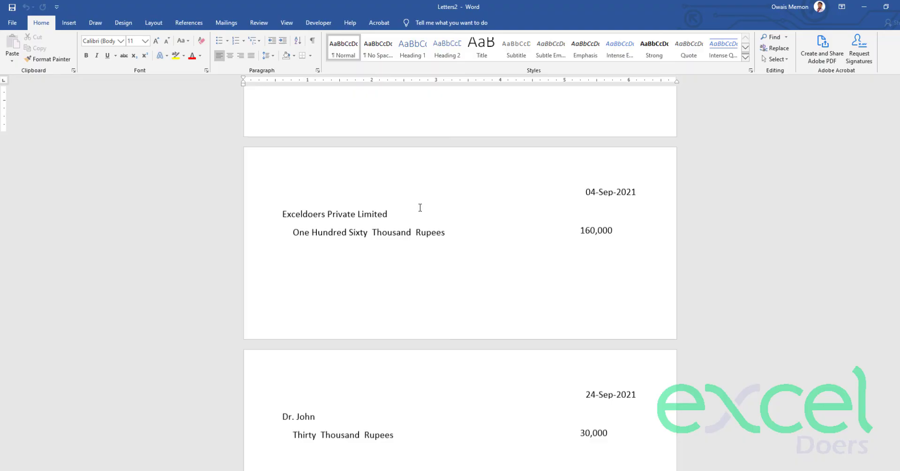
pyautogui.scroll(-20, 420, 207)
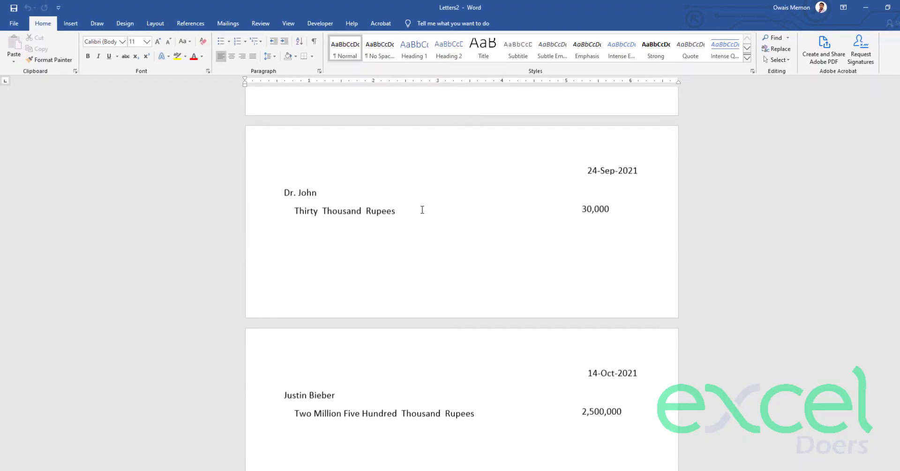
pyautogui.scroll(15, 422, 212)
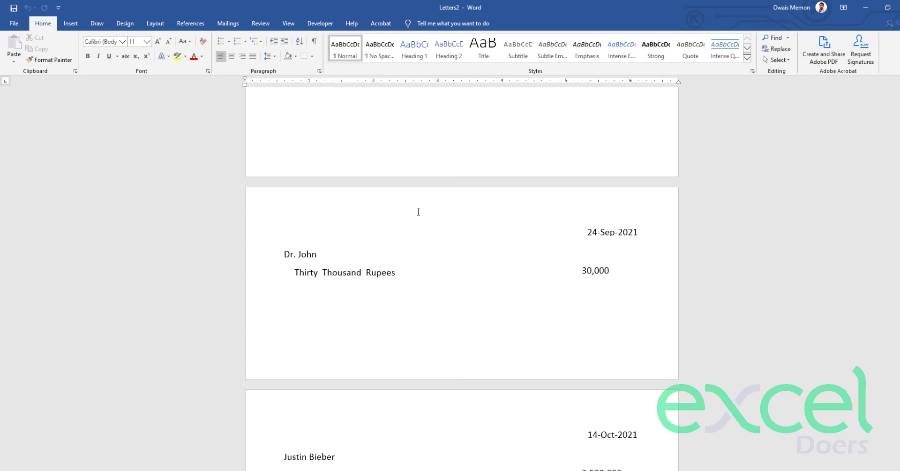
pyautogui.scroll(7, 419, 211)
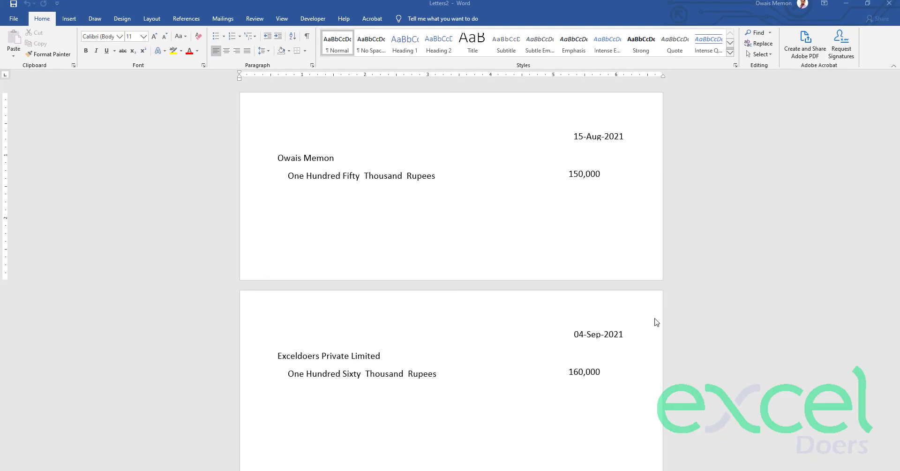
pyautogui.scroll(-2, 584, 261)
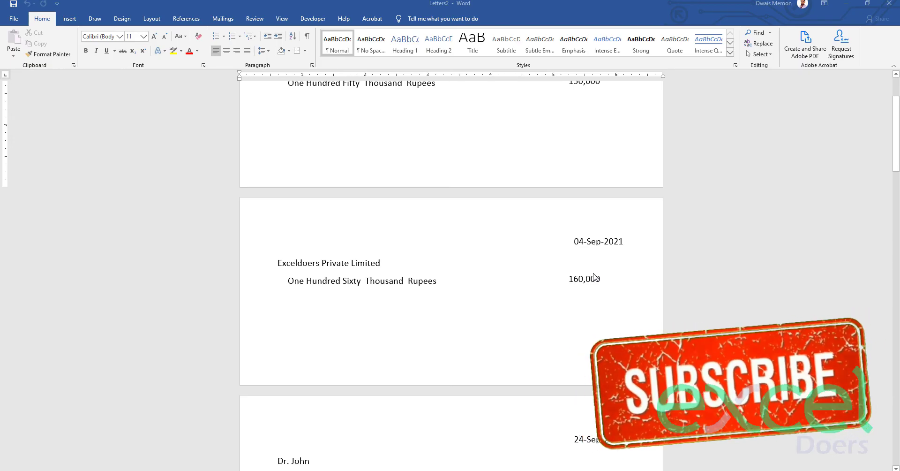
pyautogui.scroll(-3, 594, 277)
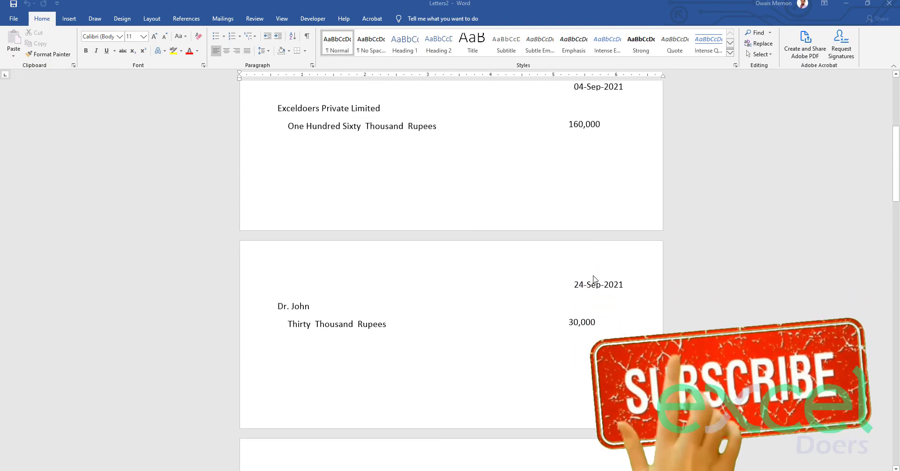